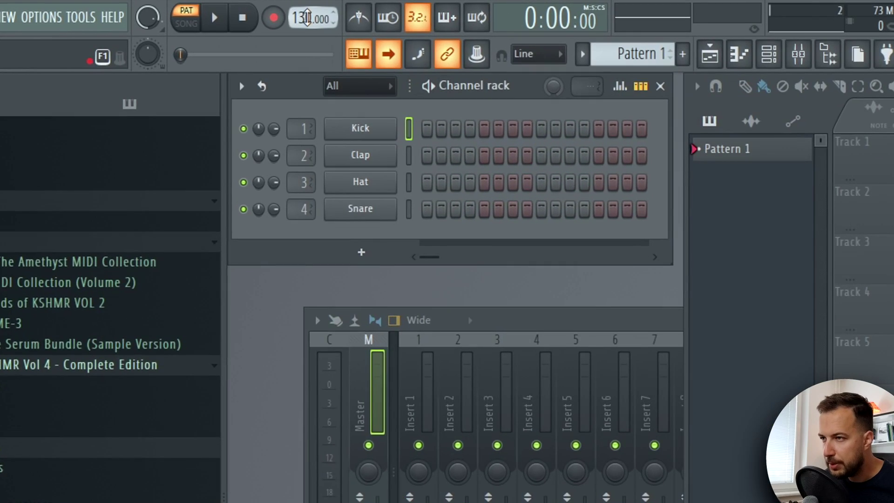
- Set the project tempo to 100 BPM and open the Reggaeton songstarters of the Sounds of KSHMR Vol 4 pack
{"action": "left_click_drag", "start_coordinate": [306, 17], "coordinate": [306, 41]}
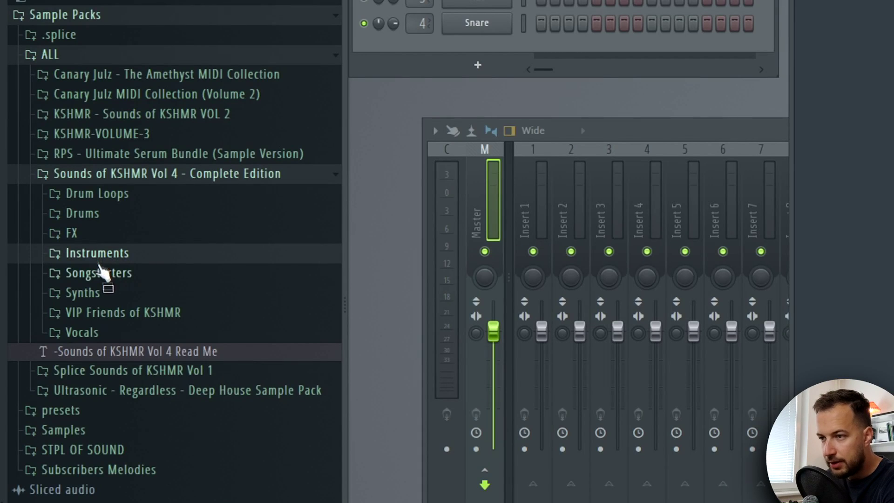
{"action": "left_click", "coordinate": [196, 278]}
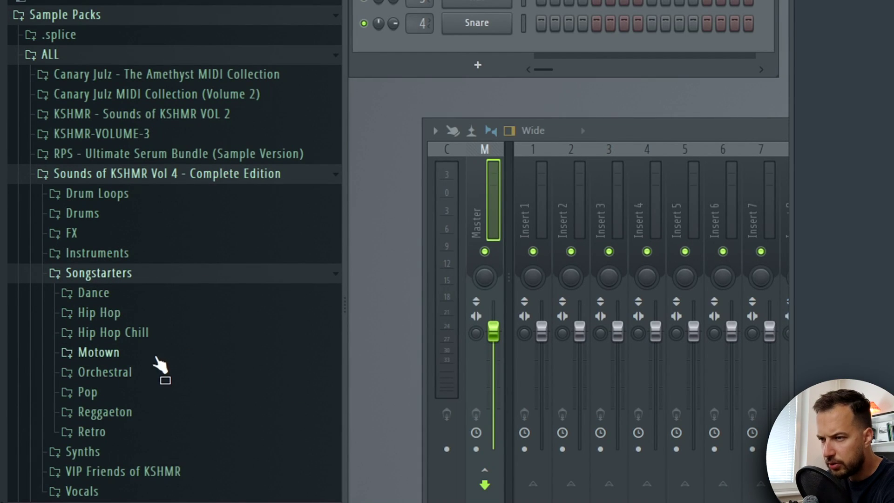
{"action": "left_click", "coordinate": [136, 418]}
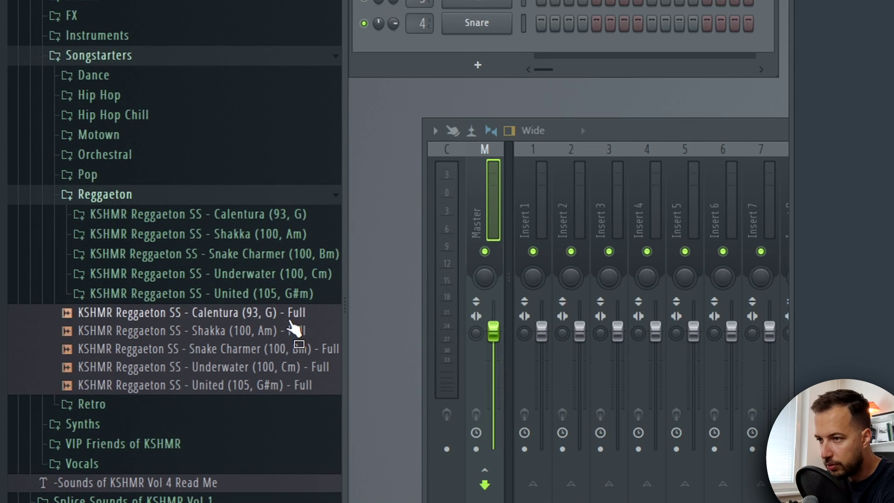
- Preview the full Shakka and Snake Charmer reggaeton songstarters and look through the Snake Charmer stems
{"action": "left_click", "coordinate": [293, 337]}
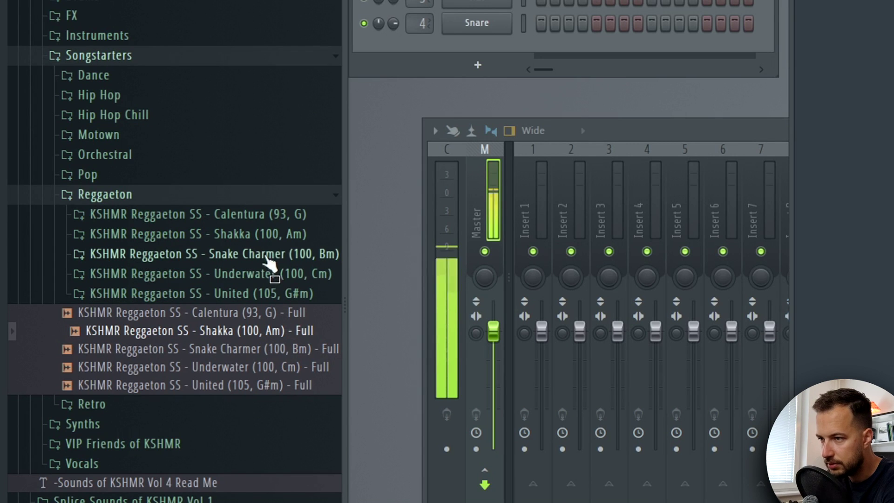
{"action": "left_click", "coordinate": [286, 256]}
{"action": "left_click", "coordinate": [277, 327]}
{"action": "left_click", "coordinate": [228, 477]}
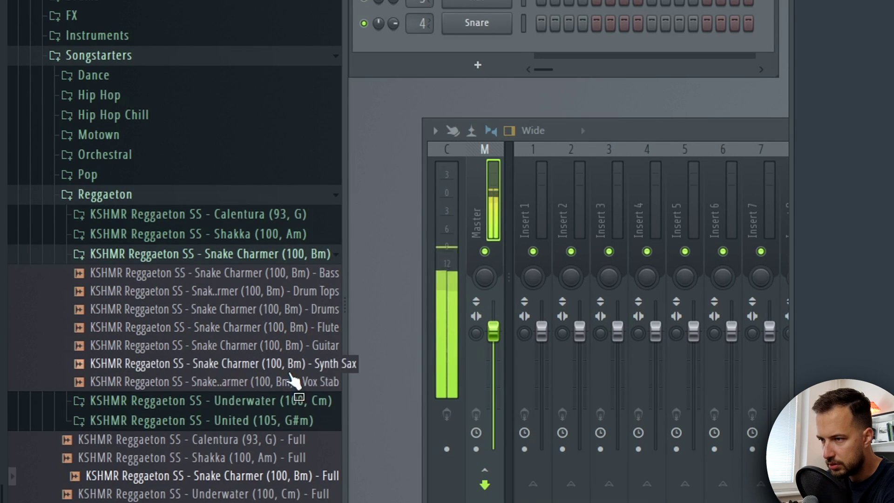
{"action": "left_click", "coordinate": [246, 253]}
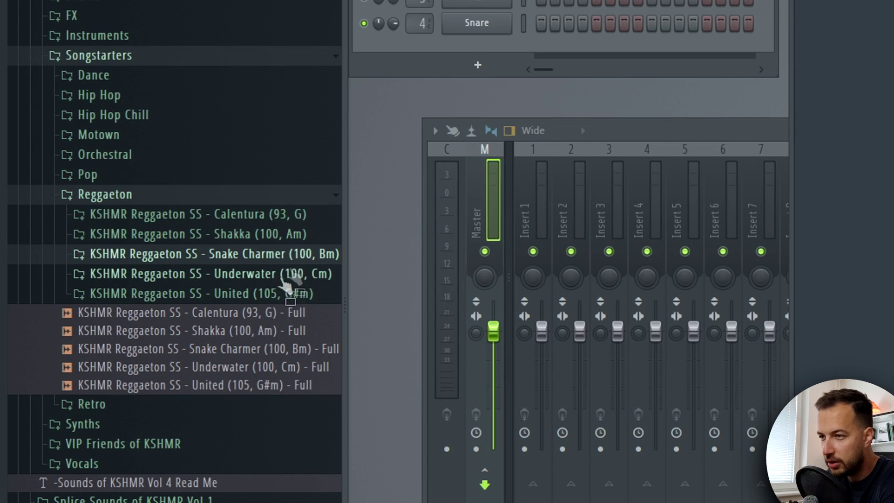
{"action": "left_click_drag", "start_coordinate": [284, 259], "coordinate": [338, 282]}
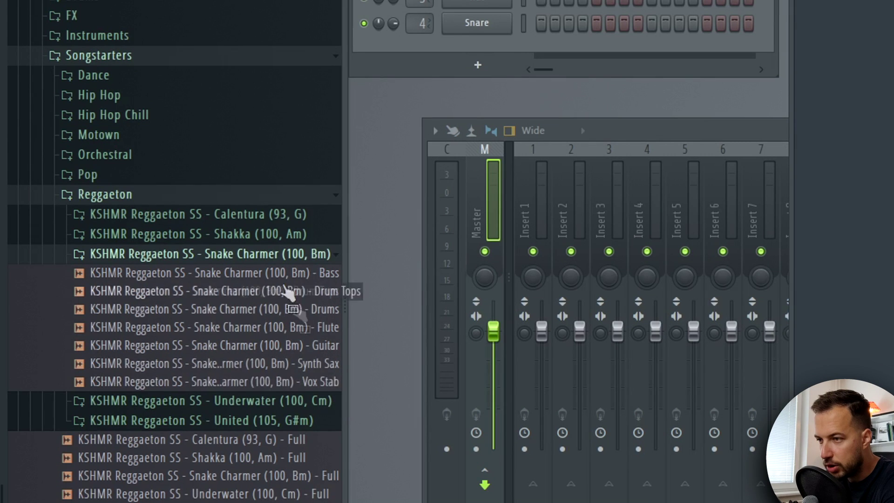
{"action": "left_click", "coordinate": [269, 255]}
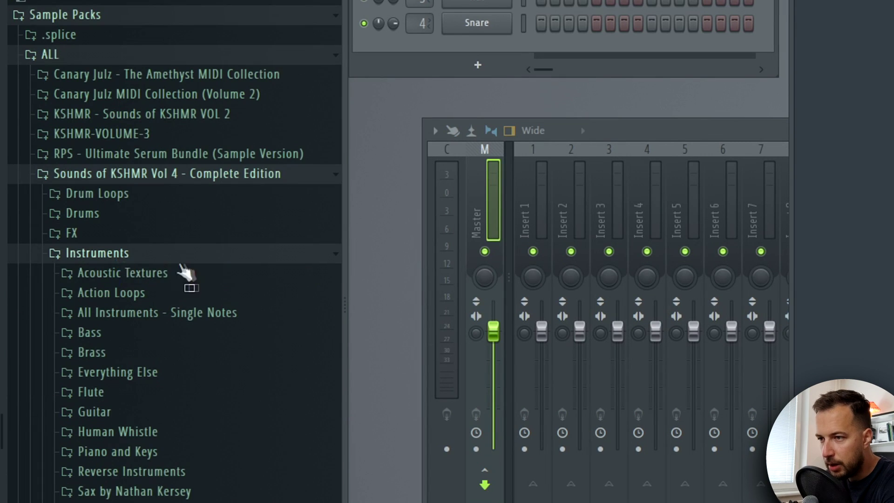
- Audition the Latin acoustic guitar chord loops, including loops 08, 09, 10 and 03
{"action": "left_click_drag", "start_coordinate": [185, 272], "coordinate": [171, 255]}
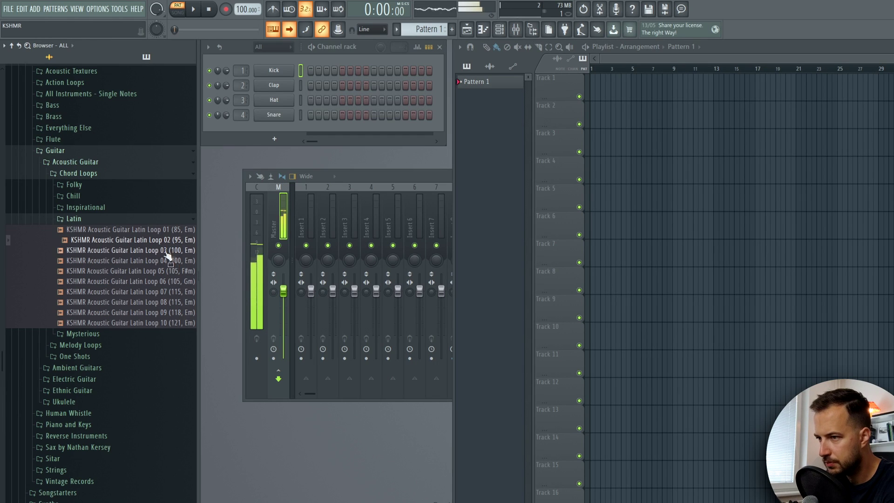
{"action": "left_click", "coordinate": [179, 302]}
{"action": "left_click", "coordinate": [180, 313]}
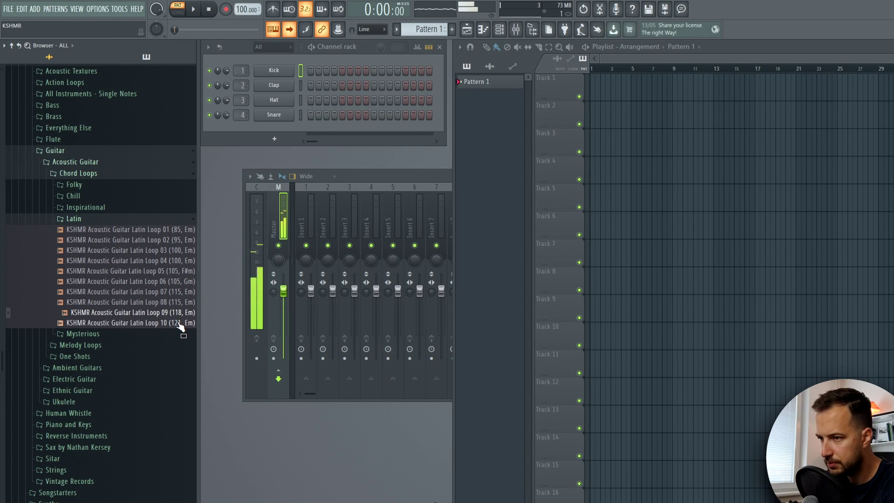
{"action": "left_click", "coordinate": [180, 325]}
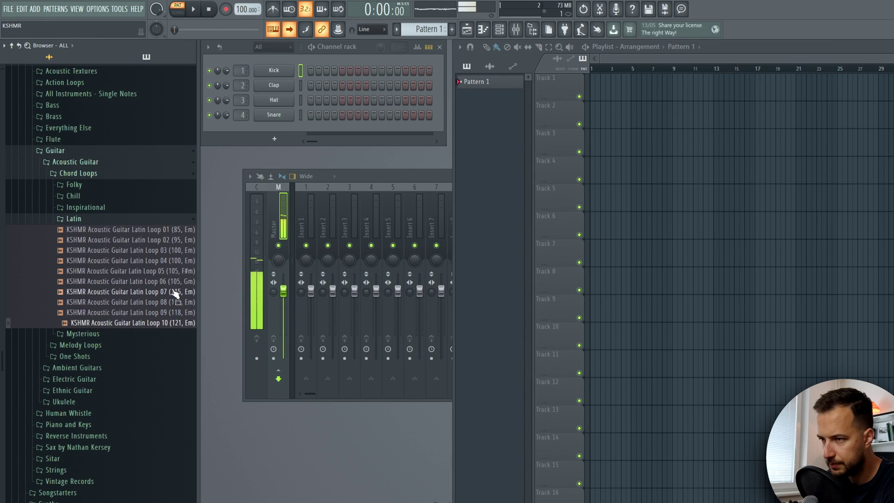
{"action": "left_click", "coordinate": [172, 252]}
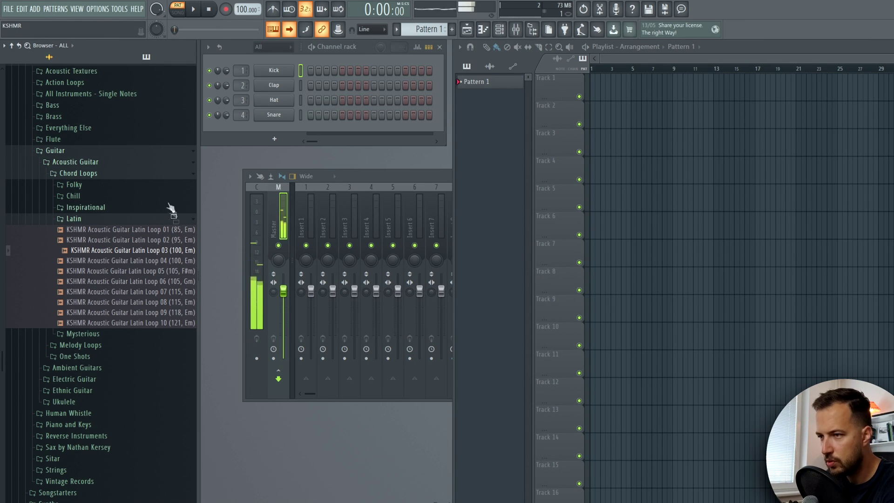
- Place KSHMR Acoustic Guitar Latin Loop 03 at the start of Track 1 and play it in song mode
{"action": "left_click_drag", "start_coordinate": [170, 254], "coordinate": [614, 80]}
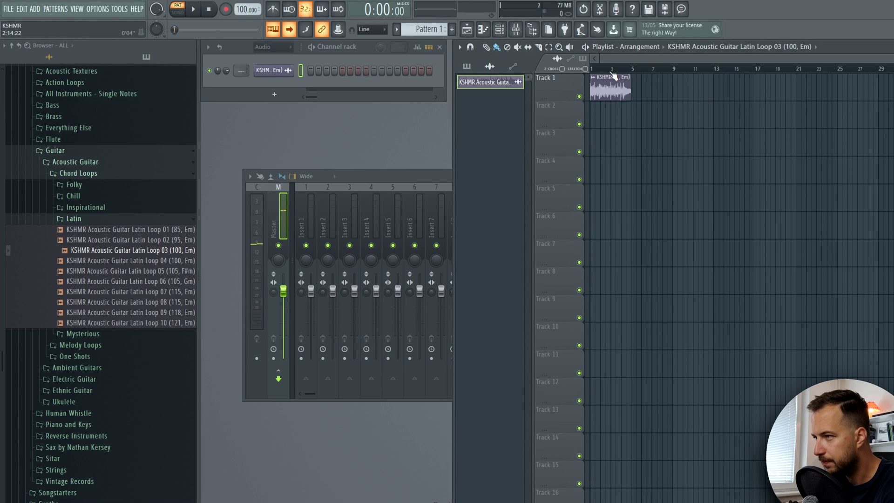
{"action": "key", "text": "space"}
{"action": "left_click", "coordinate": [293, 31]}
{"action": "scroll", "coordinate": [645, 60], "scroll_direction": "up", "scroll_amount": 4}
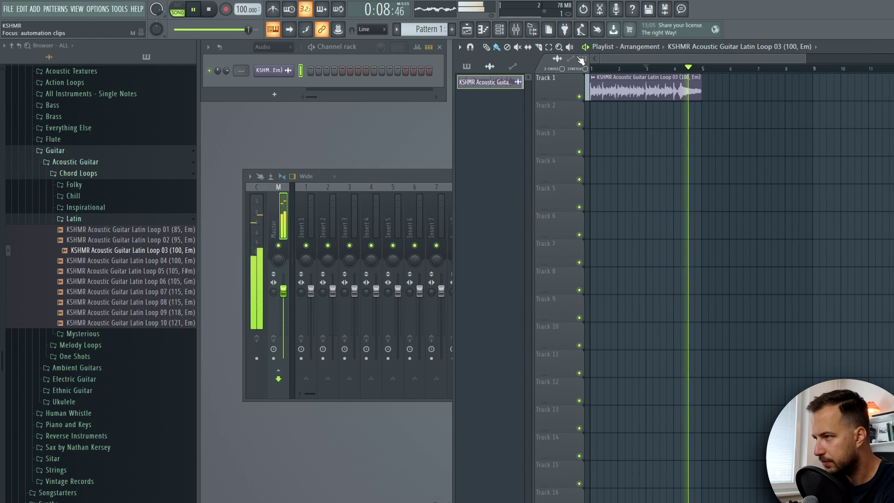
{"action": "key", "text": "space"}
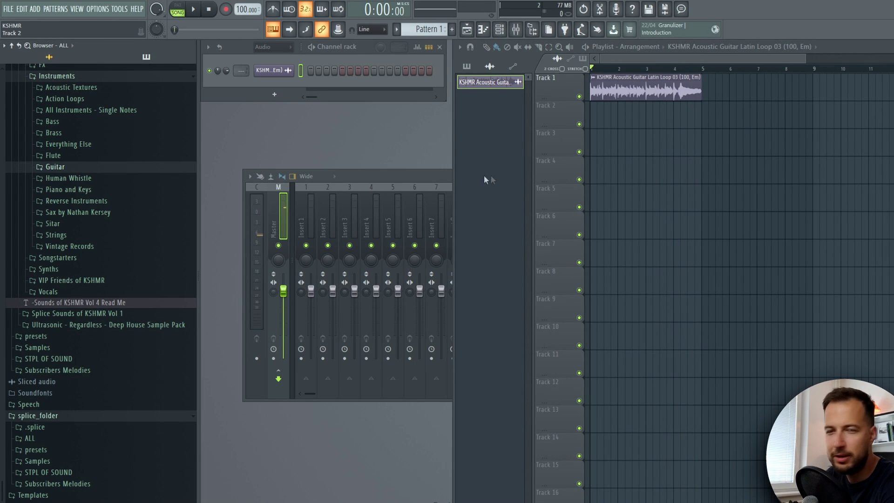
- Audition vocal loops in the Hooks with Lyrics folder, including Beach Na Na, Sunsets Beaches and Sexy La La
{"action": "left_click", "coordinate": [112, 291]}
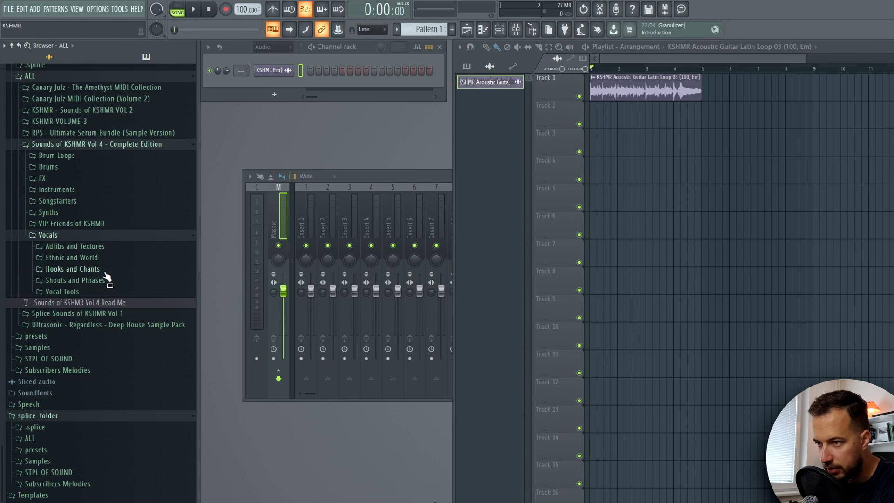
{"action": "left_click", "coordinate": [105, 270]}
{"action": "scroll", "coordinate": [145, 254], "scroll_direction": "down", "scroll_amount": 3}
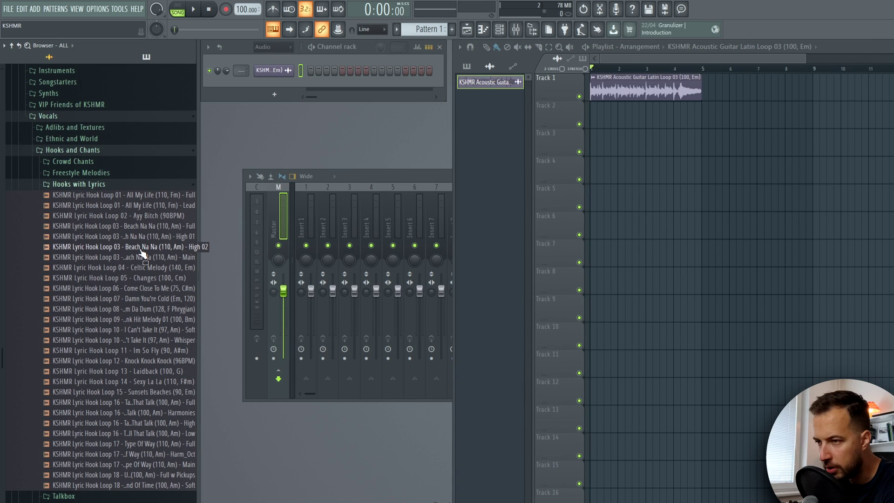
{"action": "left_click", "coordinate": [148, 247]}
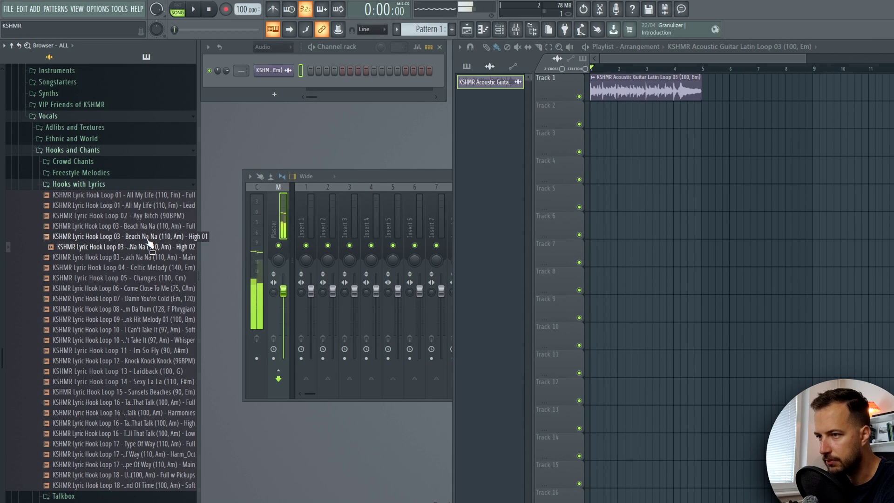
{"action": "left_click", "coordinate": [154, 257]}
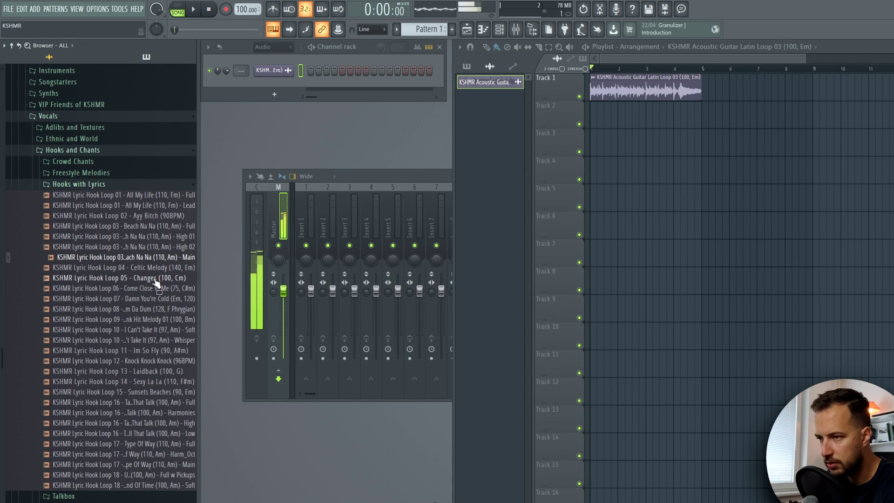
{"action": "left_click", "coordinate": [184, 392]}
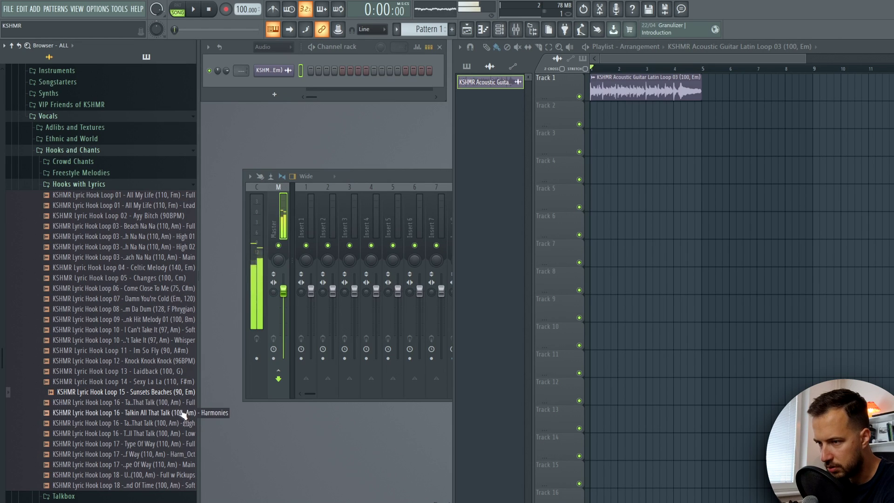
{"action": "left_click", "coordinate": [175, 456]}
{"action": "left_click", "coordinate": [144, 384]}
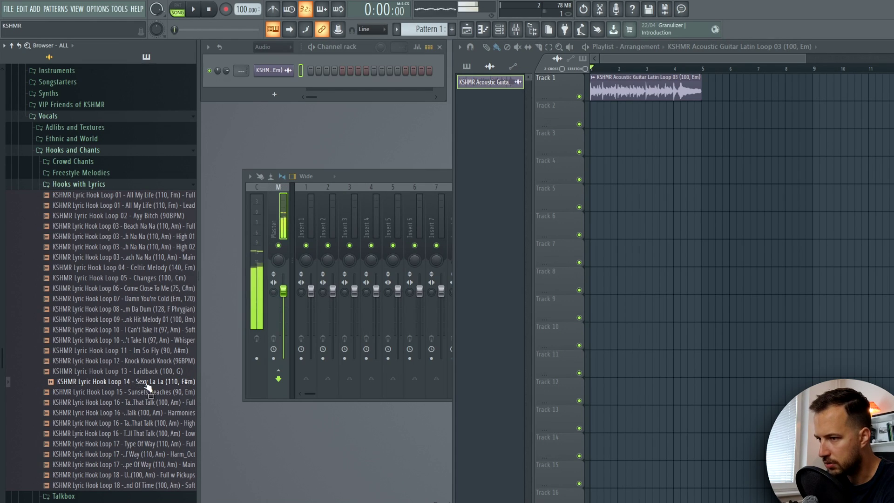
- Place KSHMR Lyric Hook Loop 14 - Sexy La La at the start of Track 2 and play it soloed
{"action": "left_click_drag", "start_coordinate": [142, 386], "coordinate": [601, 114]}
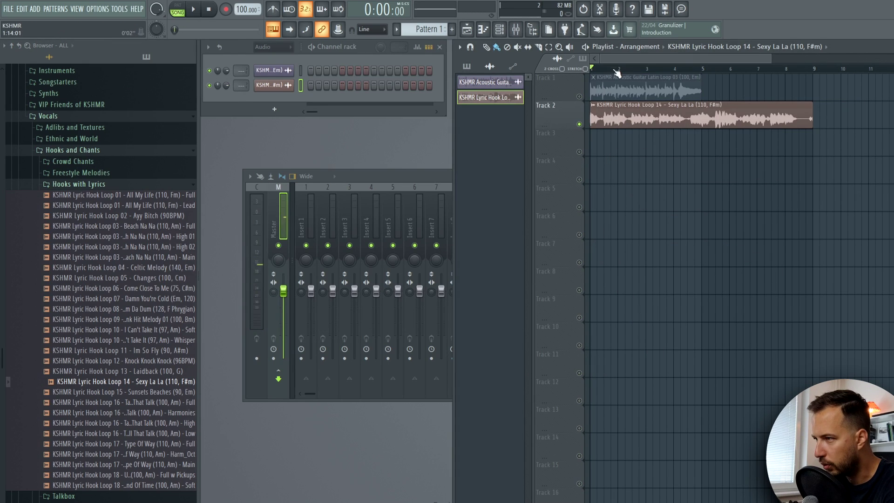
{"action": "key", "text": "space"}
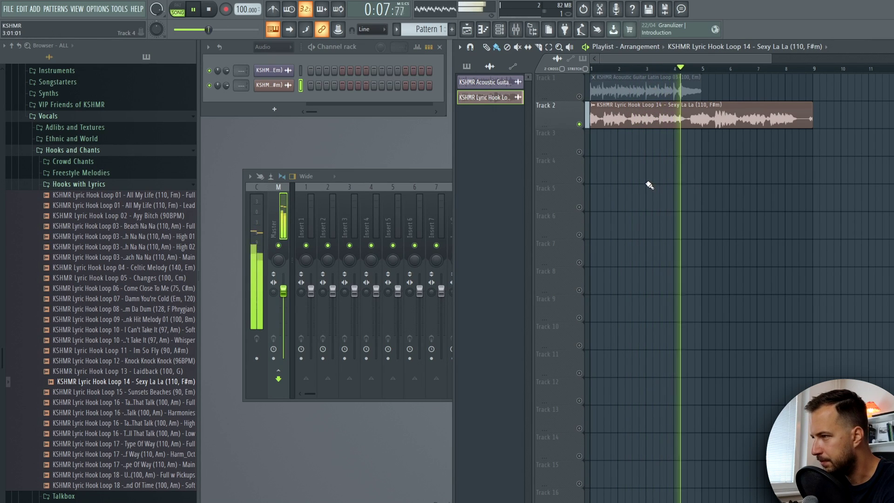
{"action": "key", "text": "space"}
- Examine the audio clip settings of the vocal and guitar loops and check their keys on the vocal channel's piano roll
{"action": "double_click", "coordinate": [629, 113]}
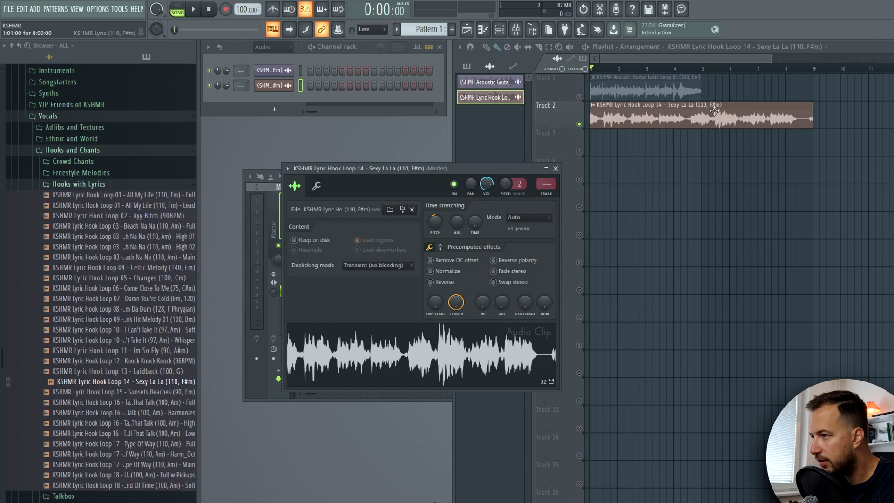
{"action": "double_click", "coordinate": [693, 91]}
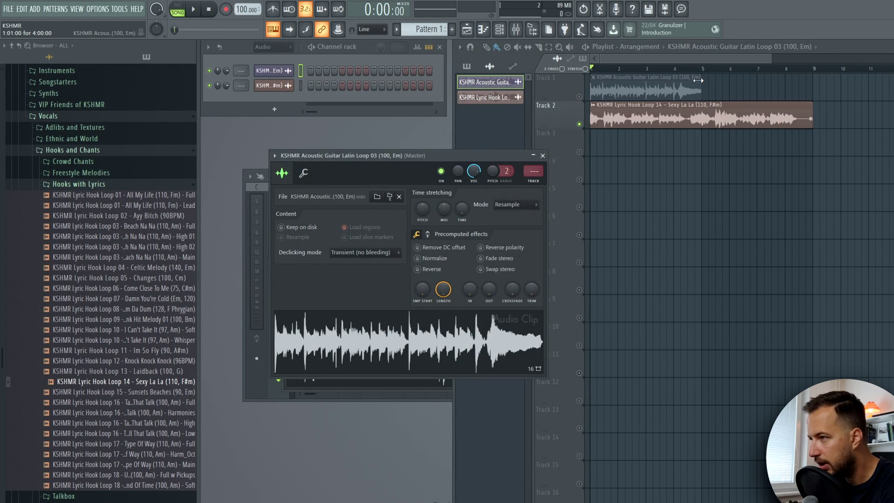
{"action": "double_click", "coordinate": [752, 107]}
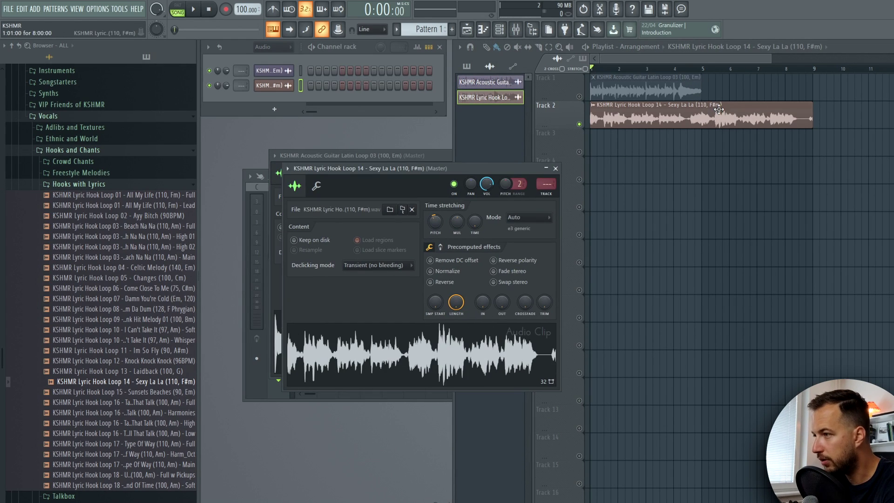
{"action": "right_click", "coordinate": [285, 88]}
{"action": "left_click", "coordinate": [301, 88]}
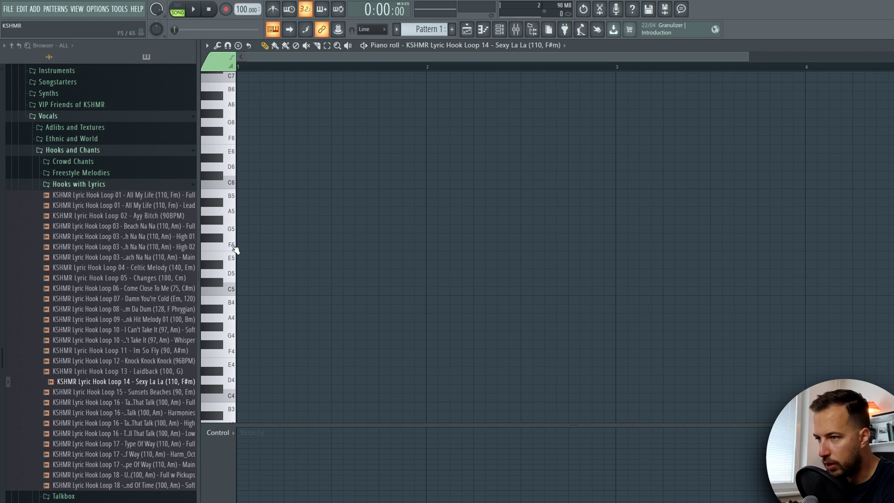
{"action": "key", "text": "Escape"}
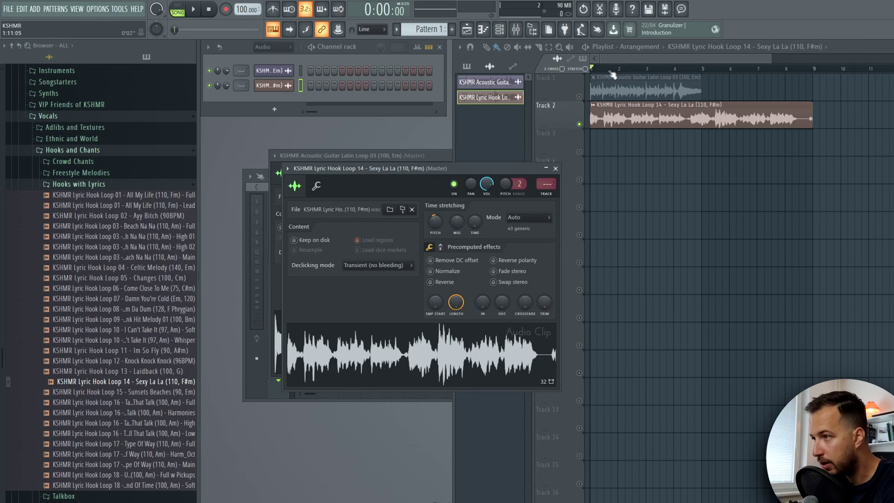
- Unsolo Track 2 and play the guitar and vocal loops together
{"action": "left_click", "coordinate": [618, 103]}
{"action": "key", "text": "ctrl+s"}
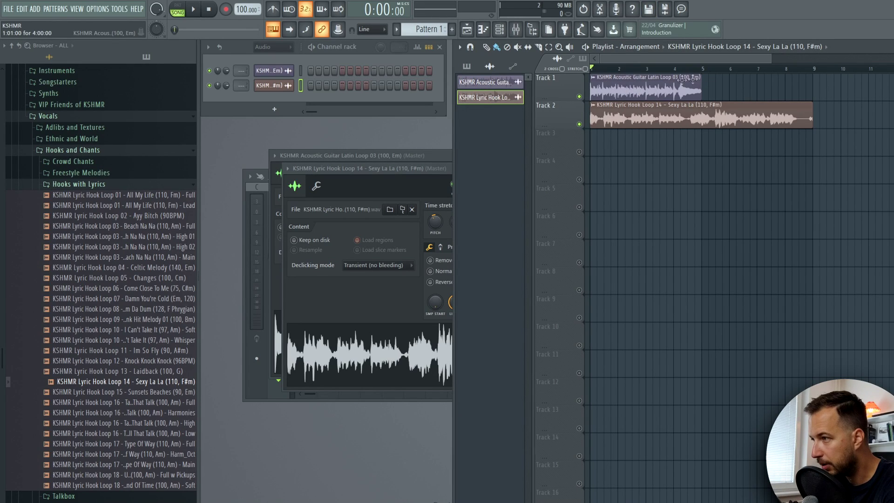
{"action": "key", "text": "space"}
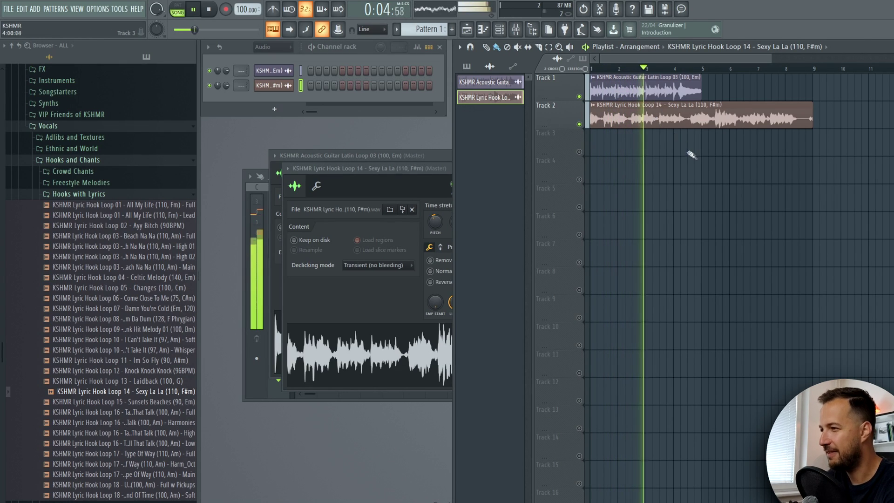
{"action": "key", "text": "space"}
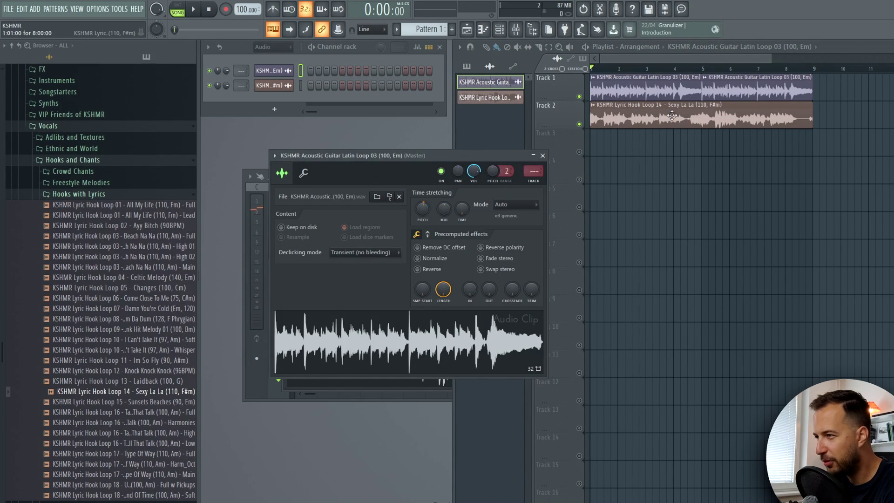
- Set the vocal loop's pitch shift to -100 cents and close the guitar loop's clip settings
{"action": "double_click", "coordinate": [627, 117]}
{"action": "left_click_drag", "start_coordinate": [435, 221], "coordinate": [435, 226]}
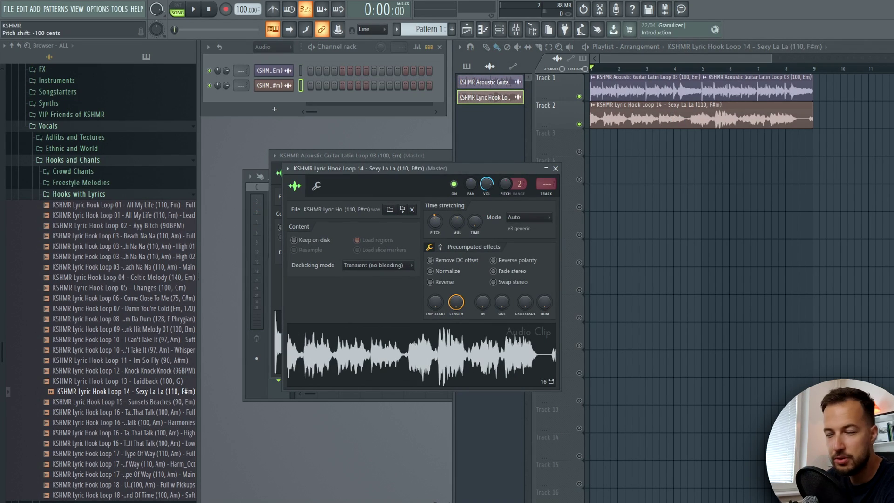
{"action": "left_click", "coordinate": [556, 168]}
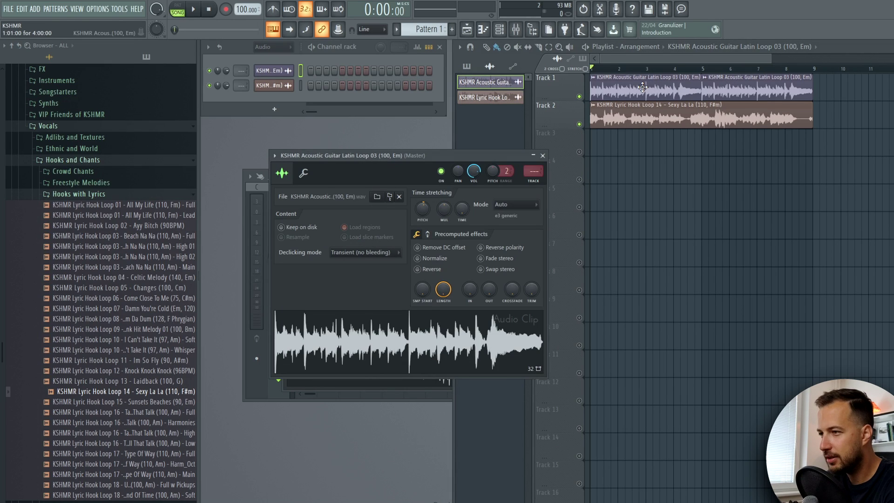
{"action": "left_click", "coordinate": [543, 156]}
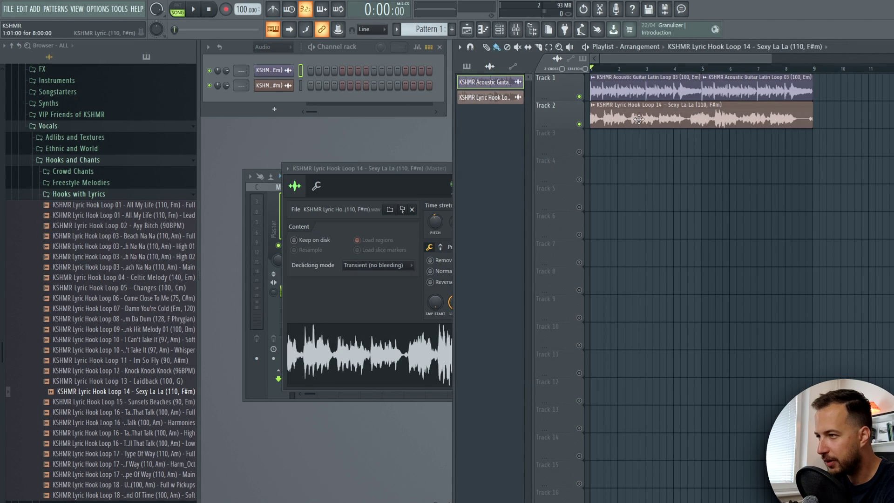
- Play the arrangement from the start to check the pitched loops and close the vocal clip's settings
{"action": "key", "text": "space"}
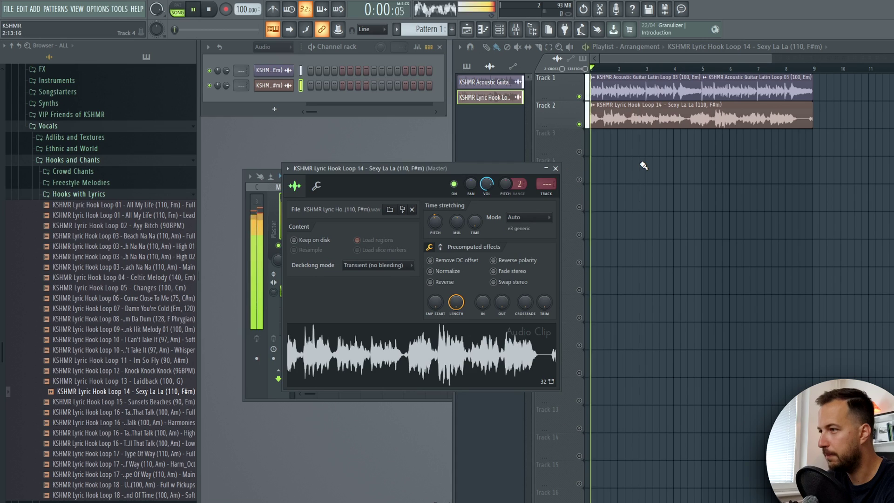
{"action": "right_click", "coordinate": [669, 179]}
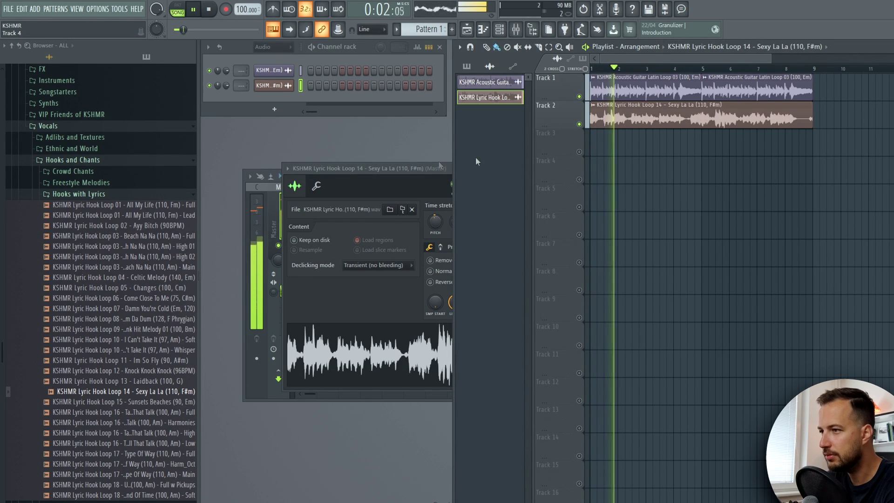
{"action": "left_click", "coordinate": [434, 167]}
{"action": "left_click", "coordinate": [556, 168]}
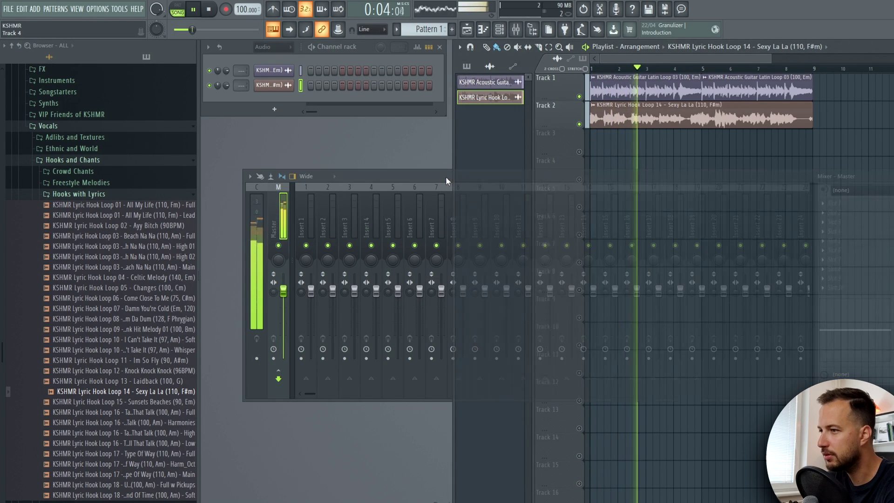
- Try the e3 mono stretch mode on the vocal loop and play it with the guitar
{"action": "left_click_drag", "start_coordinate": [446, 177], "coordinate": [828, 177]}
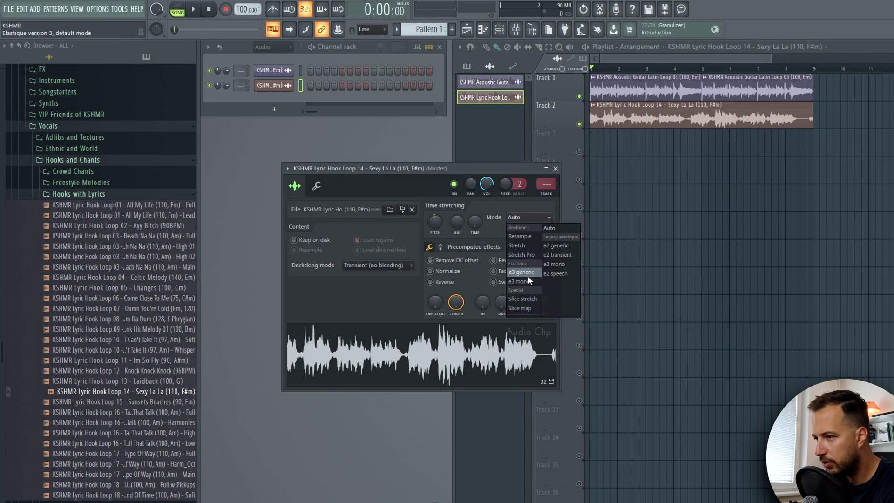
{"action": "left_click", "coordinate": [528, 281]}
{"action": "key", "text": "space"}
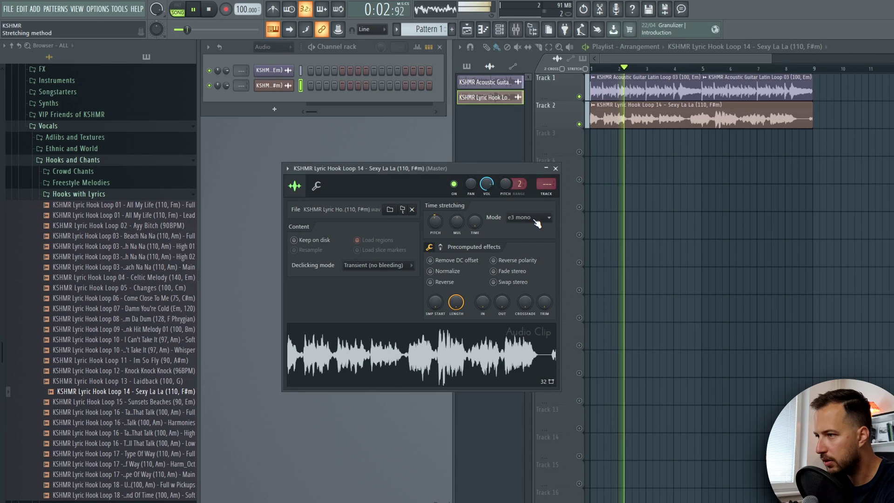
{"action": "key", "text": "space"}
- Solo Track 2 and test the vocal loop in e3 generic stretch mode at a pitch shift of -500 cents
{"action": "right_click", "coordinate": [579, 124]}
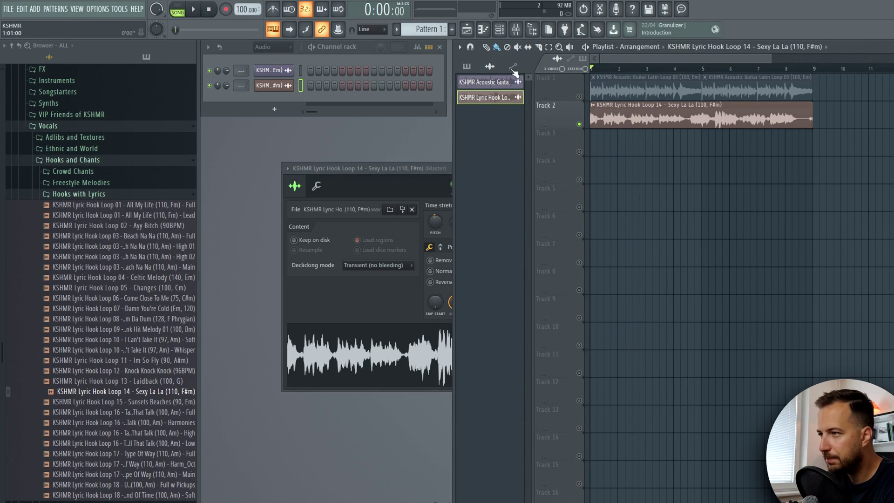
{"action": "left_click", "coordinate": [437, 171]}
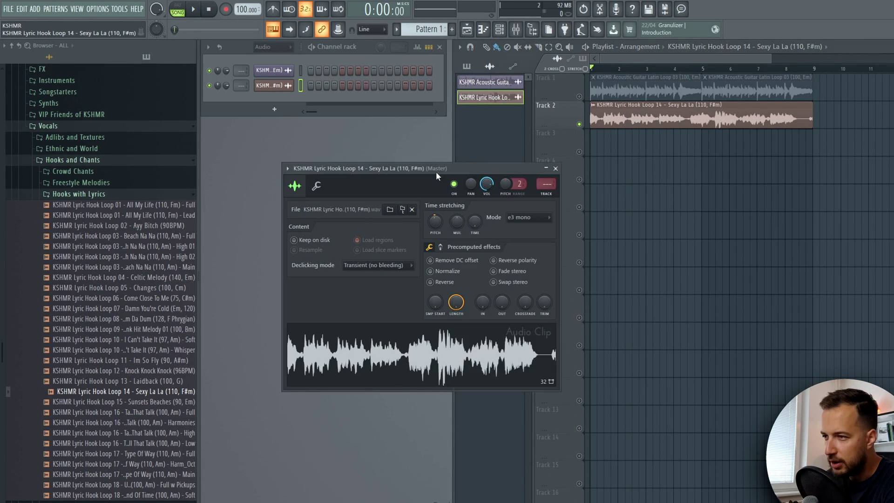
{"action": "left_click", "coordinate": [530, 218]}
{"action": "left_click", "coordinate": [538, 222]}
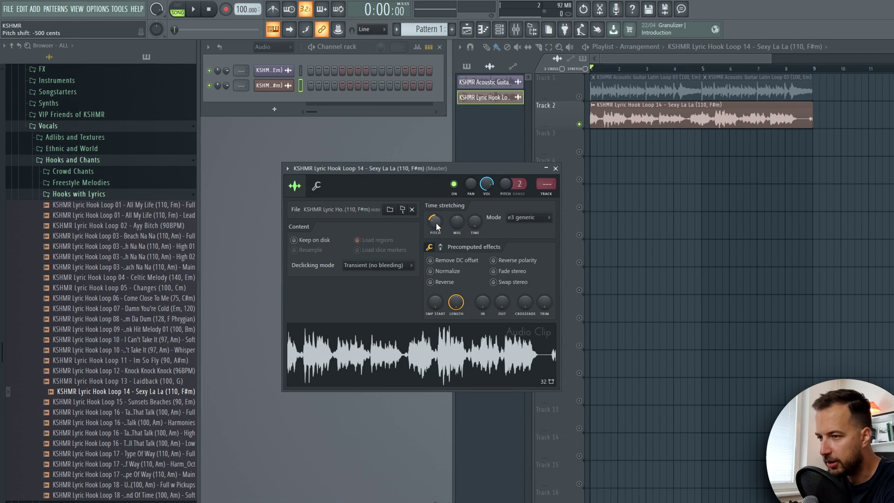
{"action": "key", "text": "space"}
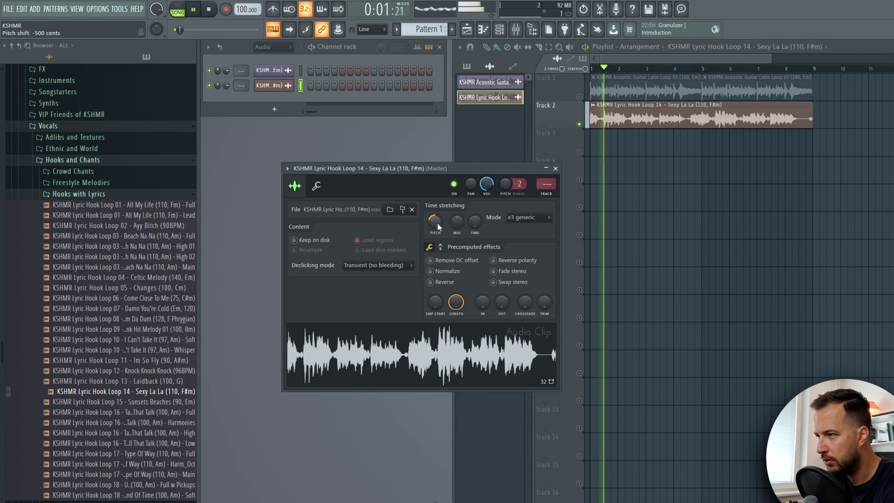
{"action": "key", "text": "space"}
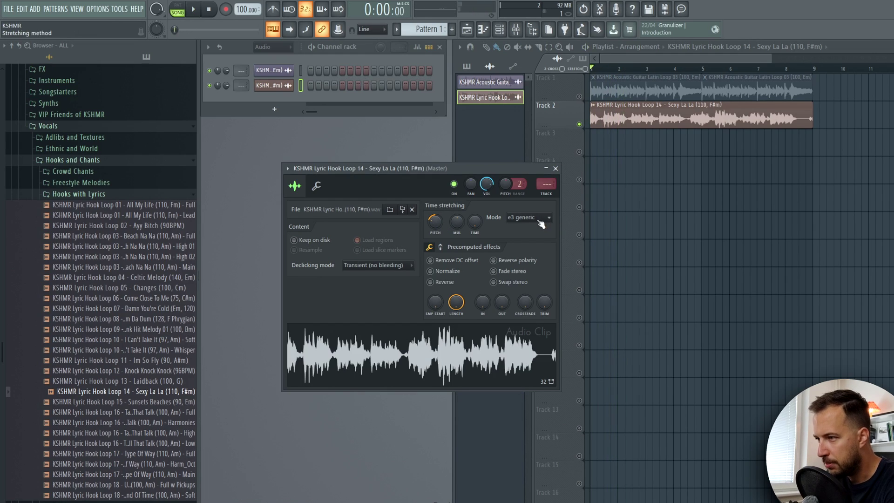
- Switch the soloed vocal loop to e3 mono stretch mode and play it for comparison
{"action": "left_click", "coordinate": [535, 218]}
{"action": "left_click", "coordinate": [521, 282]}
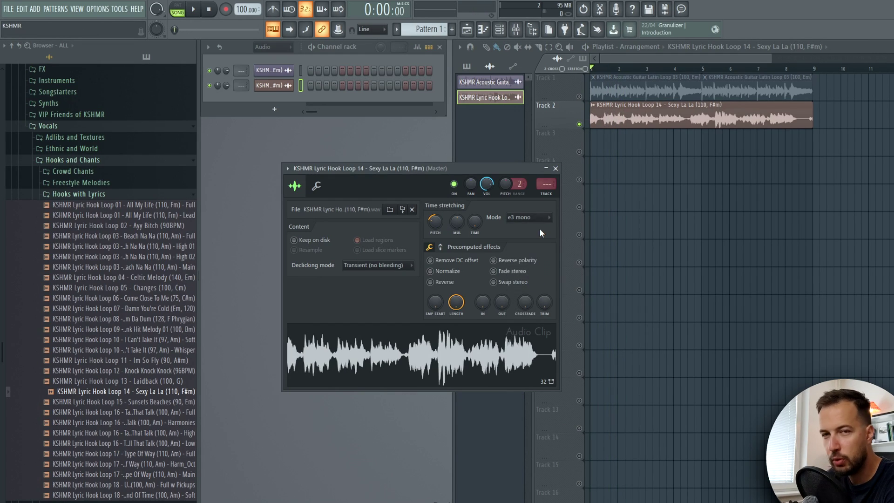
{"action": "key", "text": "space"}
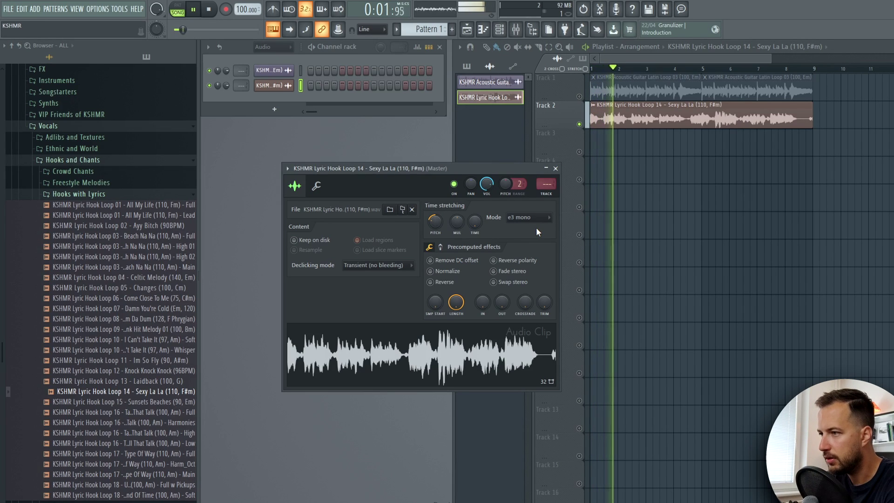
{"action": "key", "text": "space"}
- Set the vocal loop's stretch mode to e3 generic and play it together with the re-enabled guitar on Track 1
{"action": "left_click", "coordinate": [535, 217]}
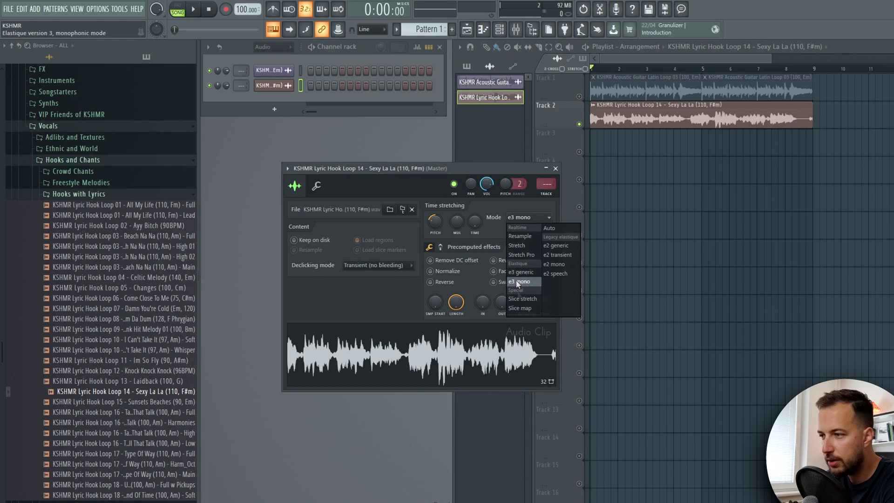
{"action": "left_click", "coordinate": [521, 272]}
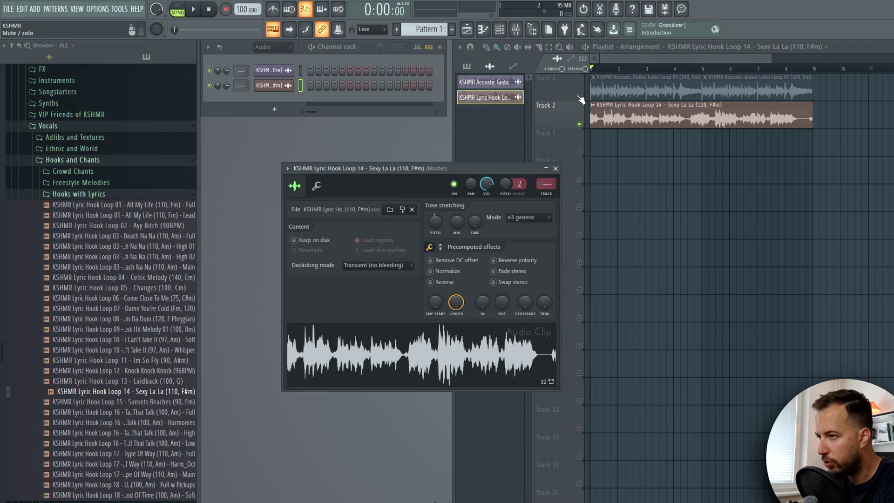
{"action": "left_click", "coordinate": [579, 96]}
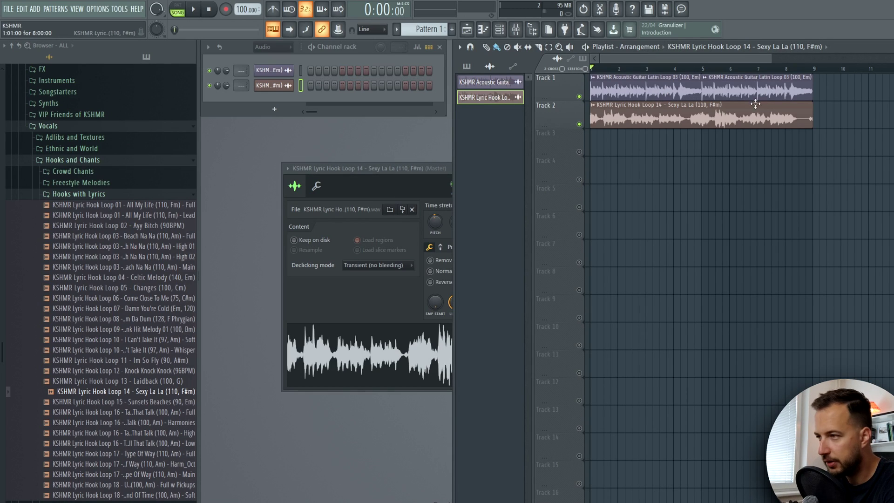
{"action": "key", "text": "space"}
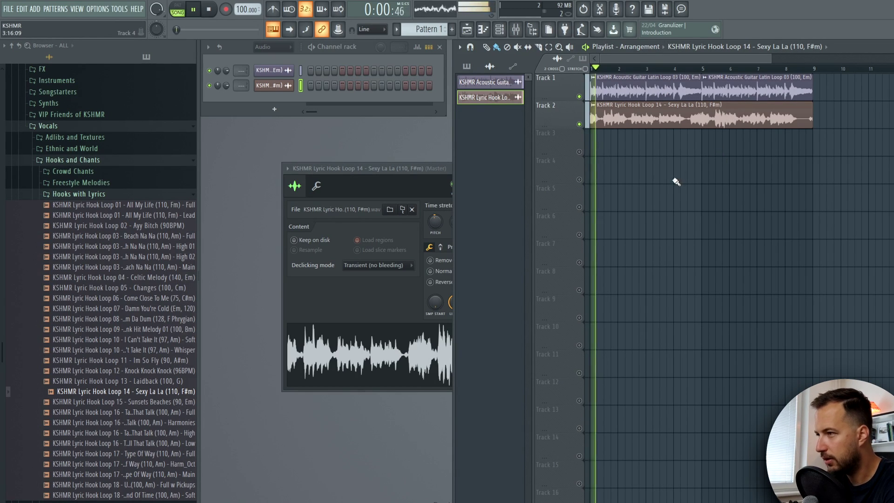
{"action": "left_click", "coordinate": [442, 171]}
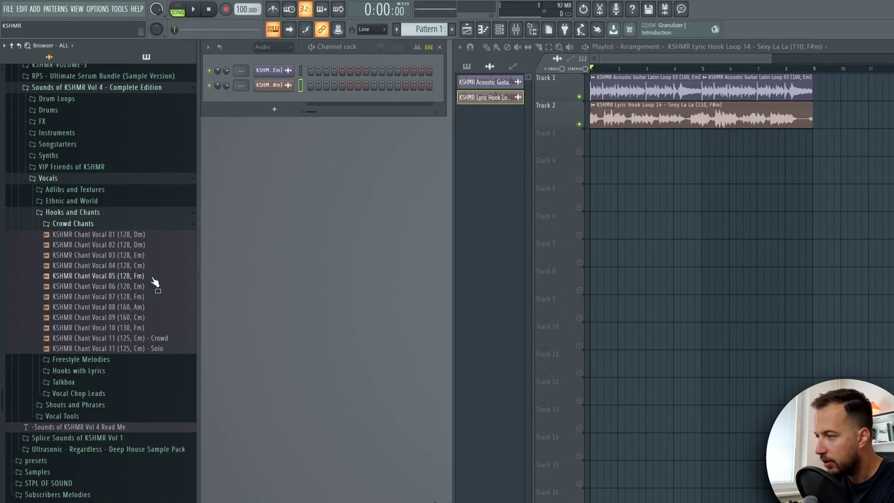
- Audition crowd chants 05, 10 and 03 and place KSHMR Chant Vocal 03 on Track 3 at bar 9
{"action": "left_click", "coordinate": [153, 277]}
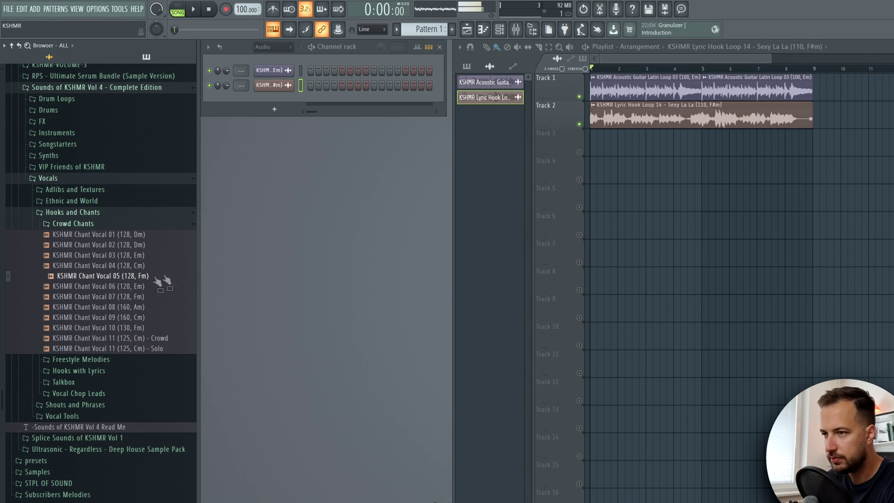
{"action": "left_click", "coordinate": [154, 329]}
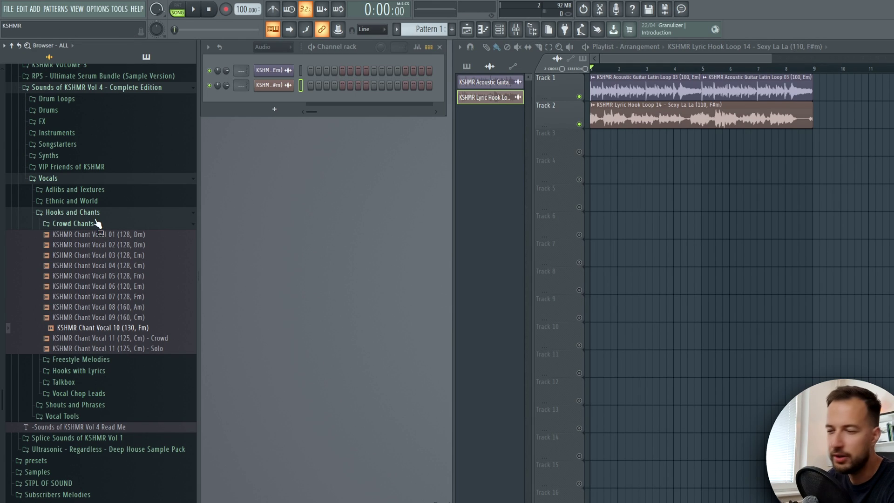
{"action": "left_click", "coordinate": [132, 257]}
{"action": "left_click_drag", "start_coordinate": [127, 262], "coordinate": [811, 158]}
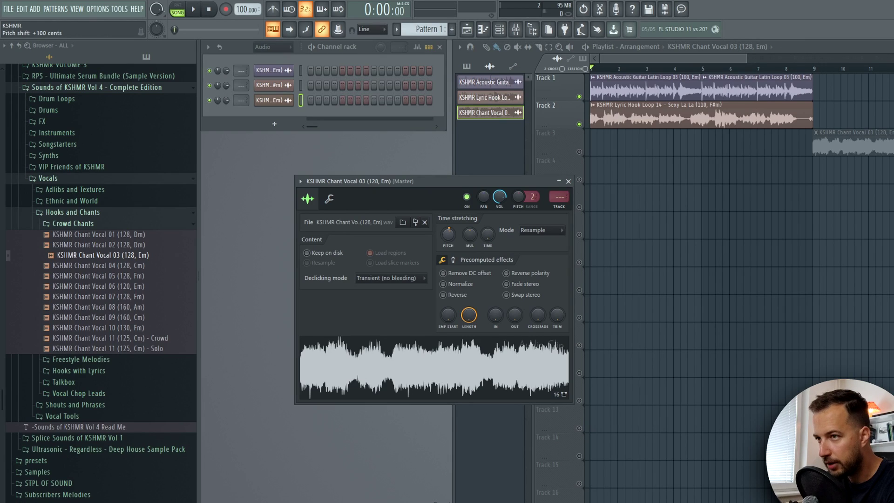
- Set the chant vocal's pitch shift to +100 cents and solo Track 3 with playback starting at bar 9
{"action": "left_click_drag", "start_coordinate": [448, 234], "coordinate": [448, 230]}
{"action": "left_click", "coordinate": [464, 355]}
{"action": "left_click", "coordinate": [842, 66]}
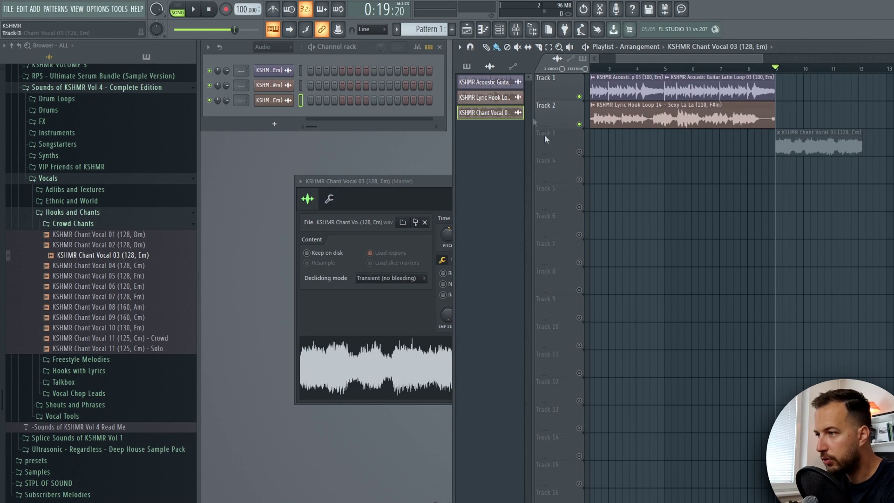
{"action": "right_click", "coordinate": [579, 152]}
{"action": "left_click_drag", "start_coordinate": [740, 58], "coordinate": [780, 68]}
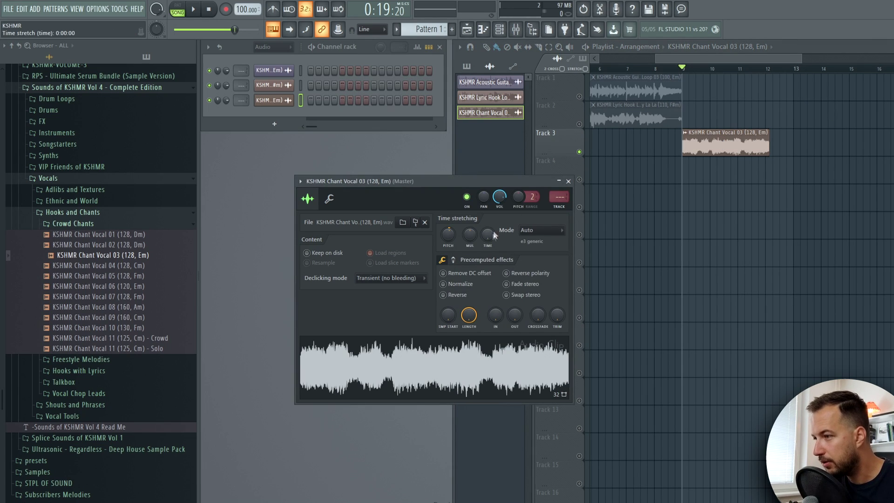
- Try time-stretching the chant vocal to 4 bars and to 2 bars, playing each version
{"action": "left_click_drag", "start_coordinate": [489, 236], "coordinate": [489, 217]}
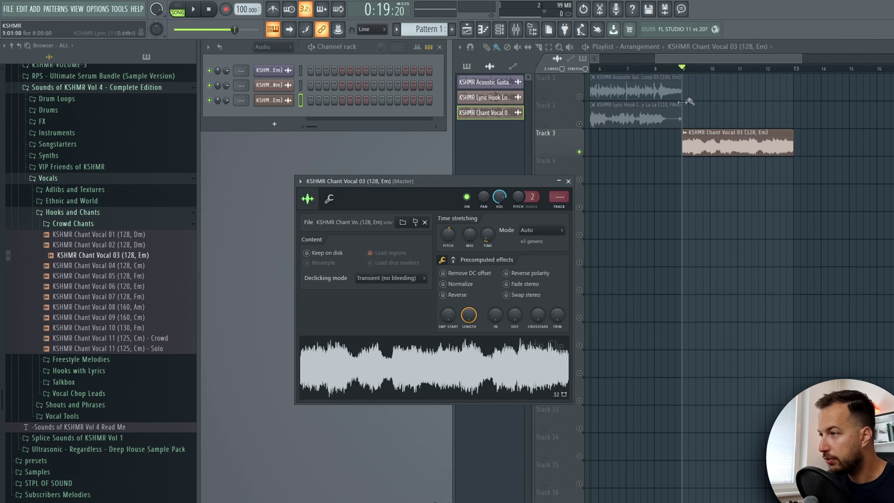
{"action": "key", "text": "space"}
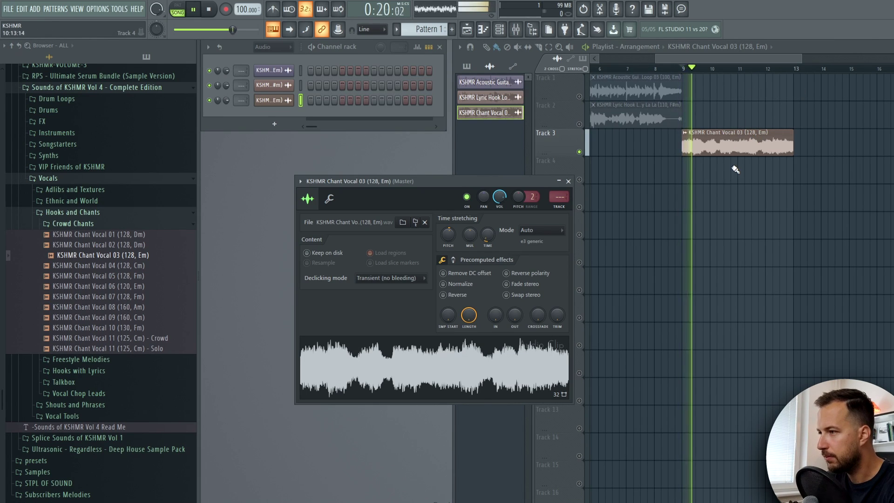
{"action": "key", "text": "space"}
{"action": "left_click_drag", "start_coordinate": [487, 235], "coordinate": [488, 257]}
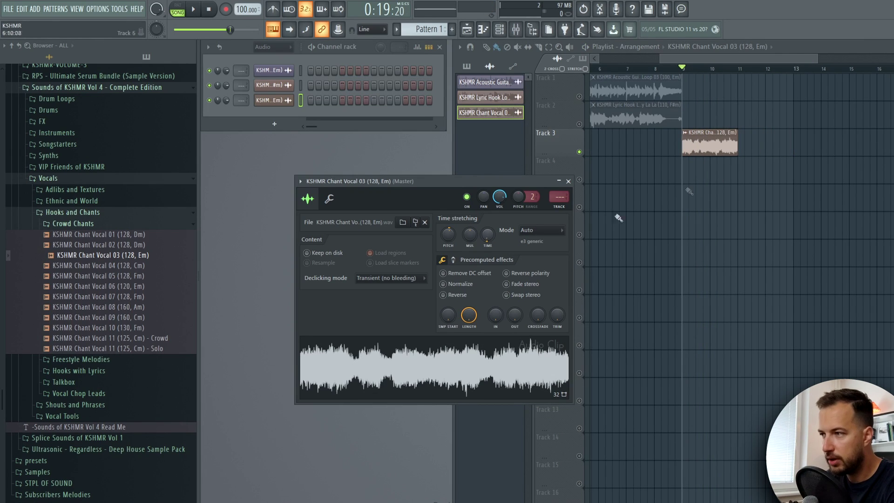
{"action": "key", "text": "space"}
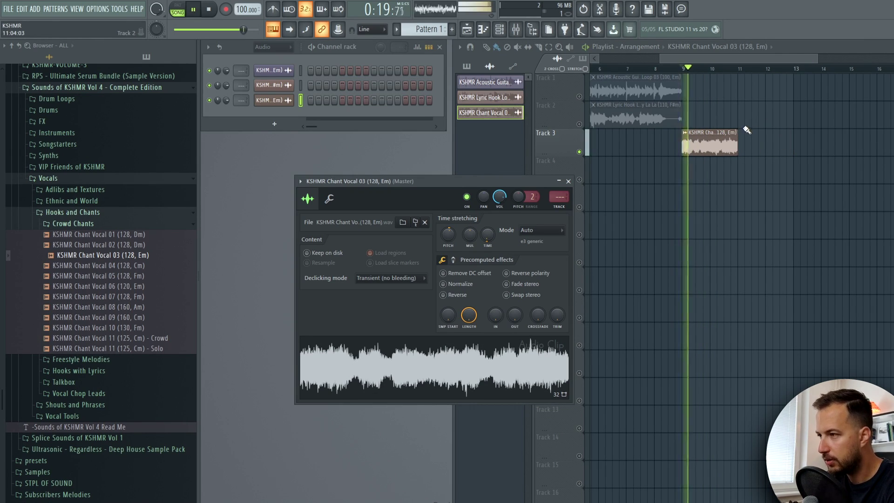
{"action": "key", "text": "space"}
- Set the chant vocal's stretch time to 4:00:00 with e3 generic mode, checking it by playback
{"action": "left_click_drag", "start_coordinate": [493, 234], "coordinate": [493, 219]}
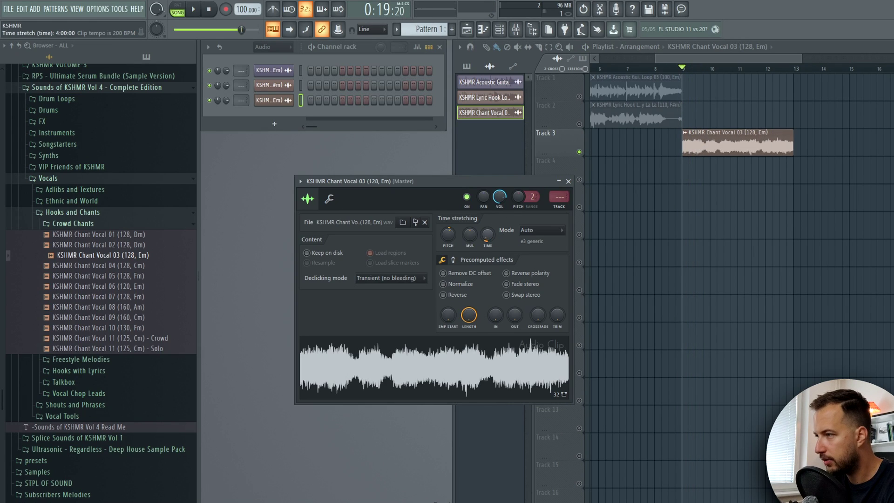
{"action": "left_click", "coordinate": [568, 181]}
{"action": "key", "text": "space"}
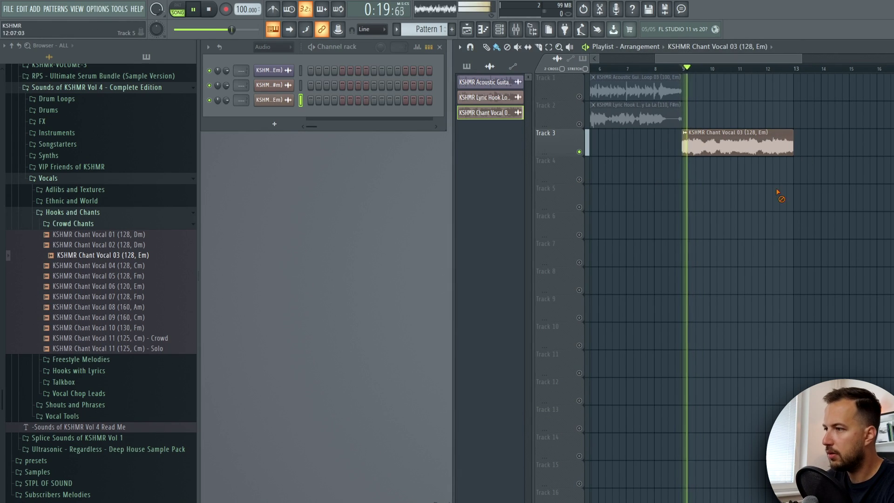
{"action": "key", "text": "space"}
{"action": "double_click", "coordinate": [736, 141]}
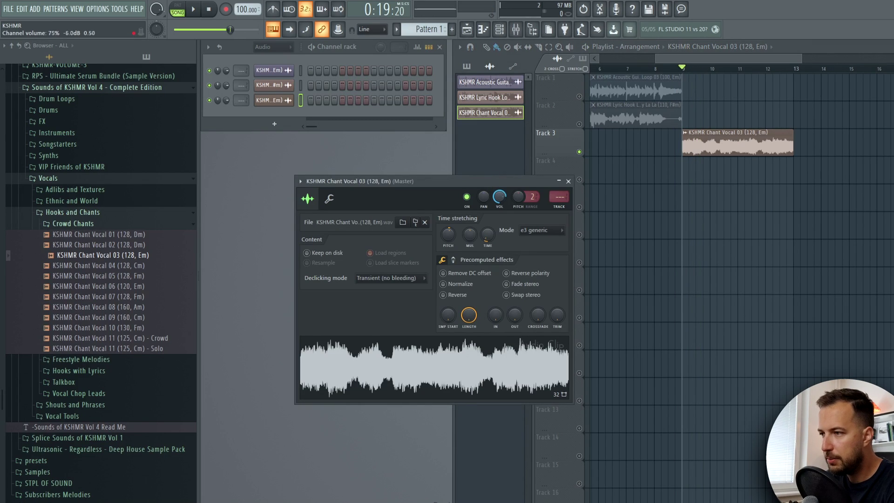
{"action": "left_click", "coordinate": [570, 183]}
- Unsolo Track 3 and move the chant vocal clip to bar 17
{"action": "left_click_drag", "start_coordinate": [702, 59], "coordinate": [645, 61]}
{"action": "right_click", "coordinate": [580, 97]}
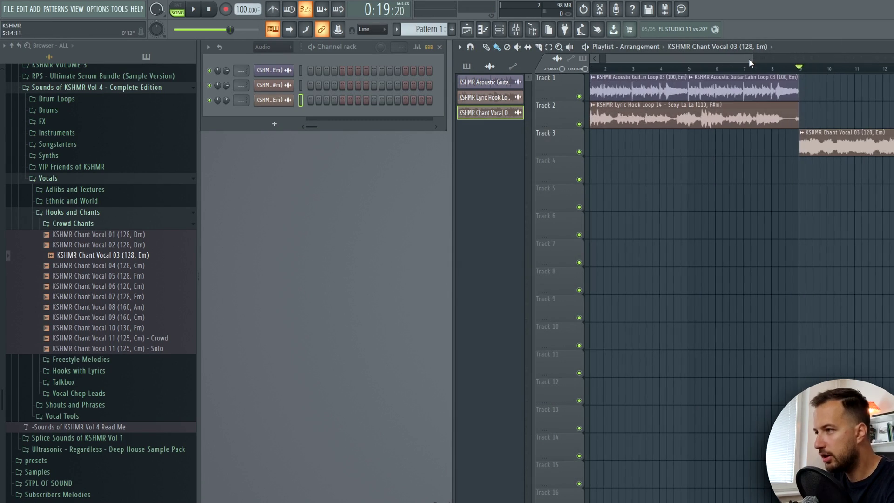
{"action": "left_click_drag", "start_coordinate": [749, 58], "coordinate": [887, 57]}
{"action": "left_click_drag", "start_coordinate": [726, 136], "coordinate": [842, 136]}
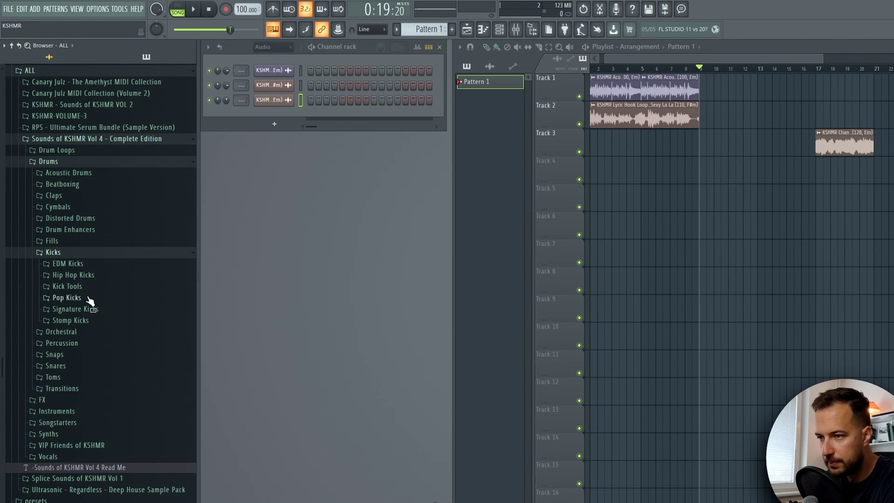
- Audition samples in the Pop Kicks folder to choose a kick
{"action": "left_click", "coordinate": [88, 299]}
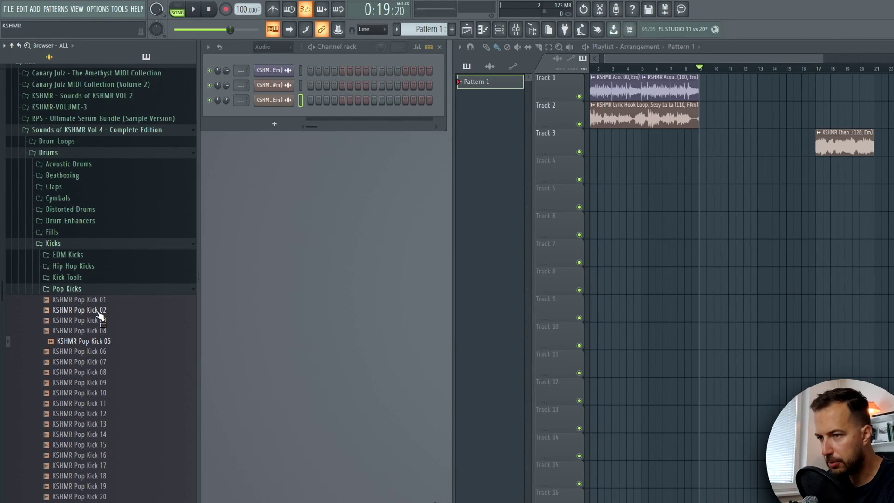
{"action": "scroll", "coordinate": [104, 286], "scroll_direction": "down", "scroll_amount": 3}
{"action": "left_click", "coordinate": [106, 331]}
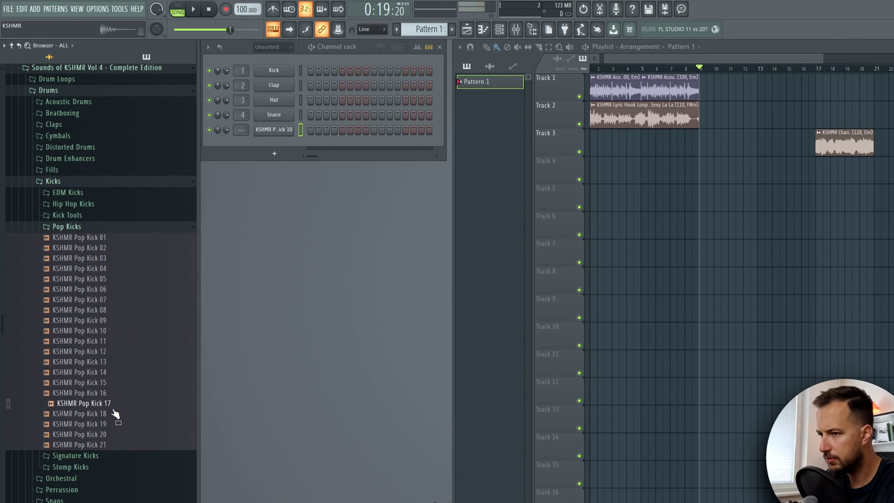
{"action": "left_click", "coordinate": [114, 413]}
- Add KSHMR Pop Kick 10 and Pop Kick 17 as channels and place a Pop Kick 17 hit on step 1
{"action": "left_click_drag", "start_coordinate": [111, 404], "coordinate": [275, 140]}
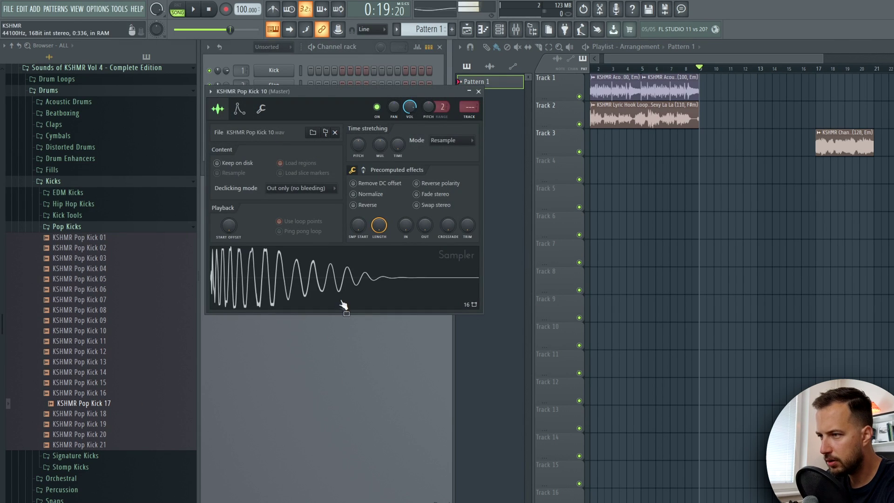
{"action": "left_click", "coordinate": [479, 92]}
{"action": "left_click", "coordinate": [285, 145]}
{"action": "key", "text": "Escape"}
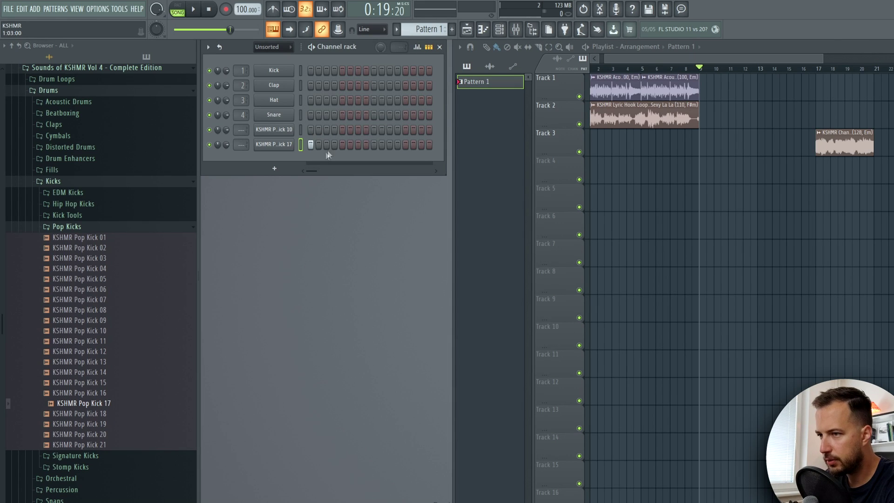
- Audition the samples in the Moombah Snares folder, settling on KSHMR Moombah Snare 07
{"action": "left_click", "coordinate": [103, 226]}
{"action": "left_click", "coordinate": [146, 296]}
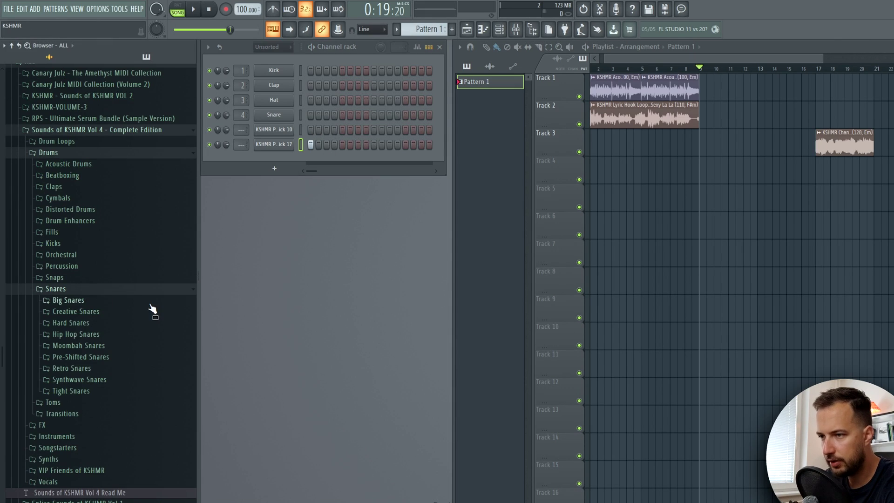
{"action": "left_click", "coordinate": [79, 346]}
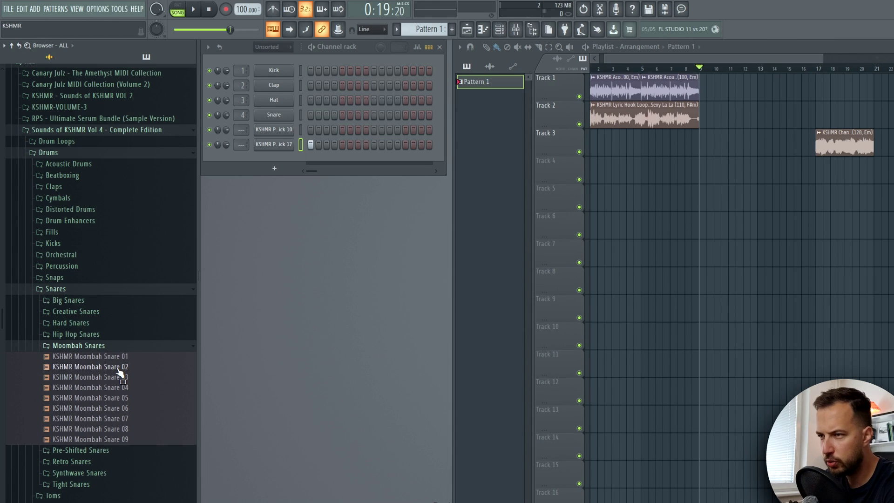
{"action": "left_click", "coordinate": [119, 369]}
{"action": "left_click", "coordinate": [119, 388]}
{"action": "left_click", "coordinate": [118, 409]}
{"action": "left_click", "coordinate": [121, 420]}
{"action": "left_click", "coordinate": [124, 430]}
{"action": "left_click", "coordinate": [124, 440]}
{"action": "left_click", "coordinate": [125, 409]}
{"action": "left_click", "coordinate": [128, 421]}
- Add KSHMR Moombah Snare 07 as a channel in pattern mode and place a hit on step 4
{"action": "left_click", "coordinate": [183, 7]}
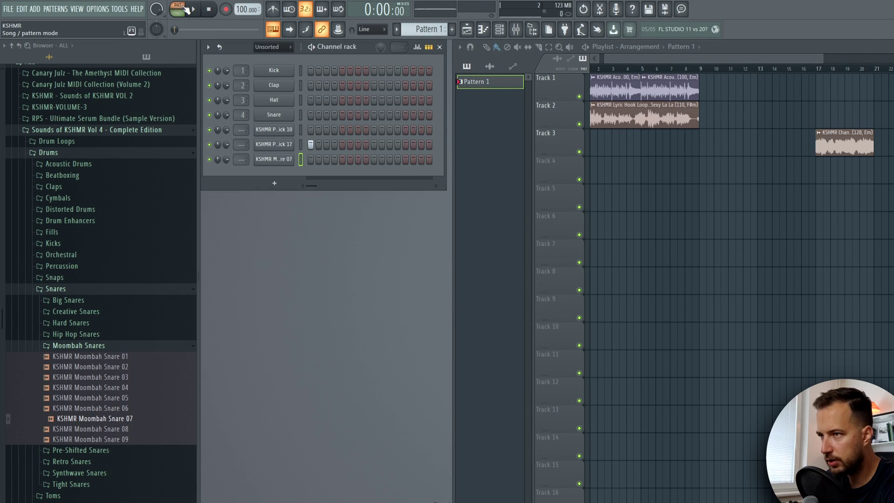
{"action": "key", "text": "space"}
{"action": "left_click", "coordinate": [334, 159]}
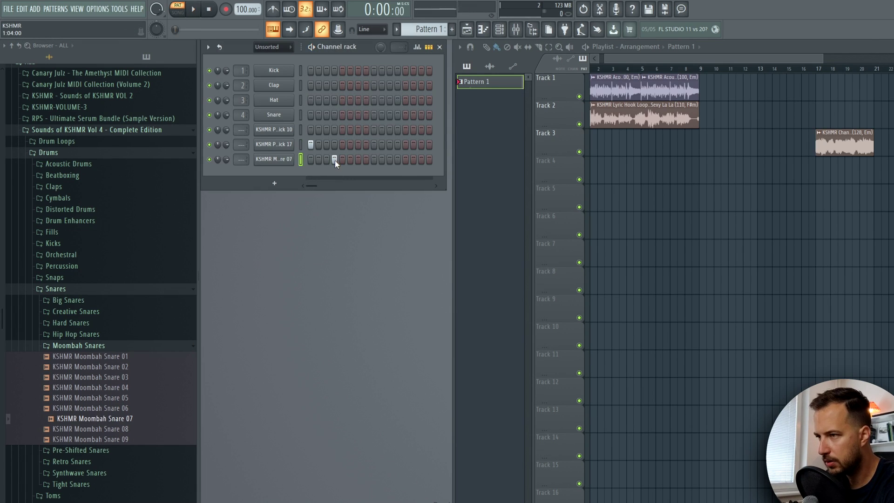
- Add Pop Kick 17 hits on steps 5, 9 and 13 and Moombah Snare 07 hits on steps 7, 12 and 15
{"action": "left_click", "coordinate": [343, 146]}
{"action": "left_click", "coordinate": [358, 159]}
{"action": "left_click", "coordinate": [374, 146]}
{"action": "left_click", "coordinate": [405, 145]}
{"action": "left_click", "coordinate": [399, 159]}
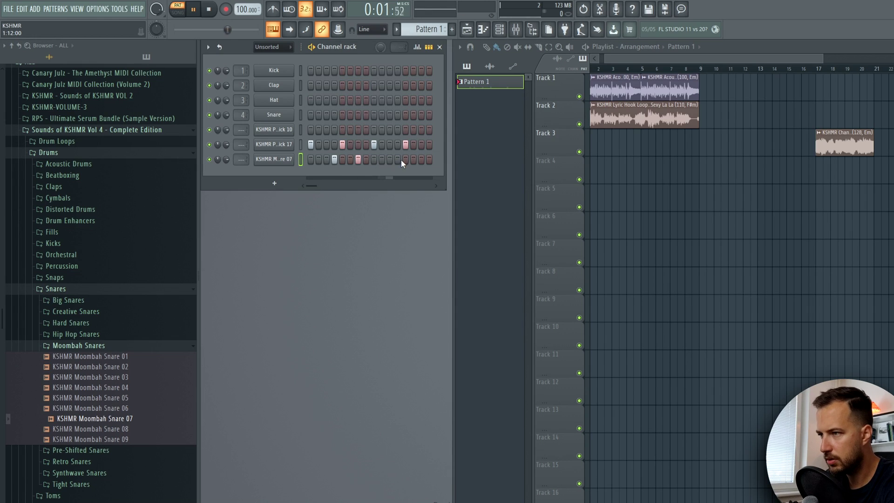
{"action": "left_click", "coordinate": [421, 160]}
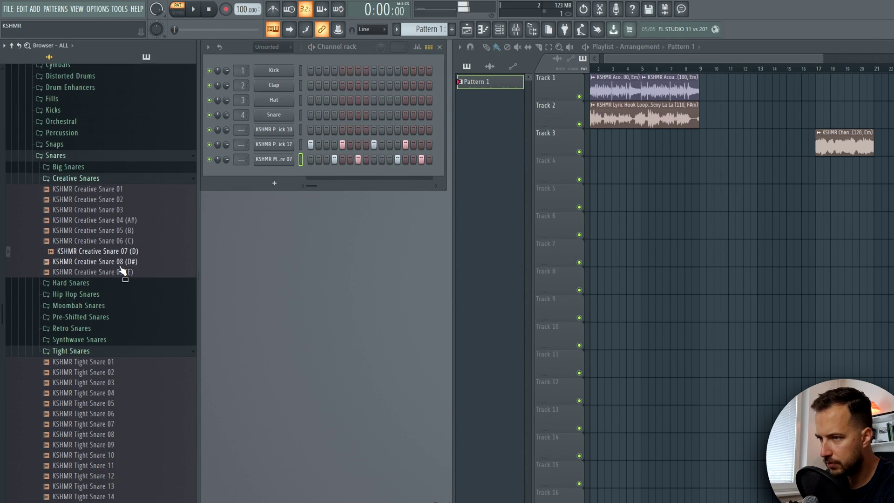
- Add KSHMR Creative Snare 09 (E) as a layered snare channel with hits on steps 4, 7, 12 and 15
{"action": "key", "text": "Down"}
{"action": "key", "text": "Down"}
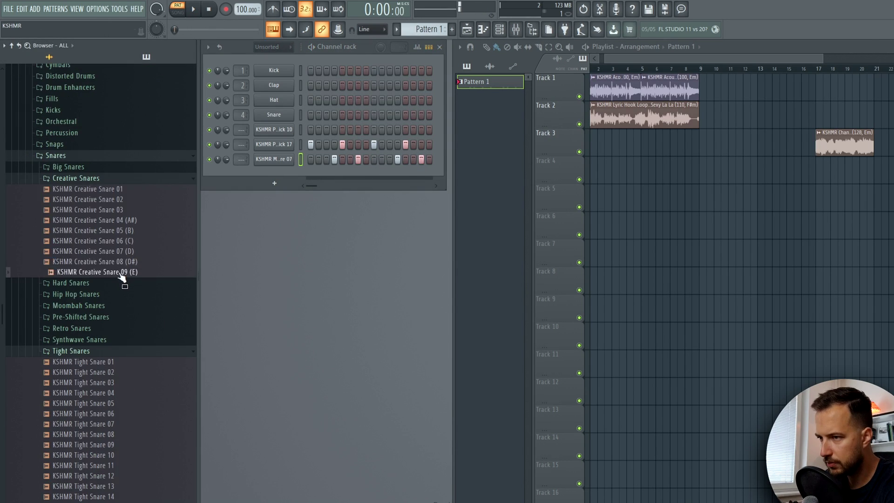
{"action": "left_click_drag", "start_coordinate": [131, 275], "coordinate": [276, 176]}
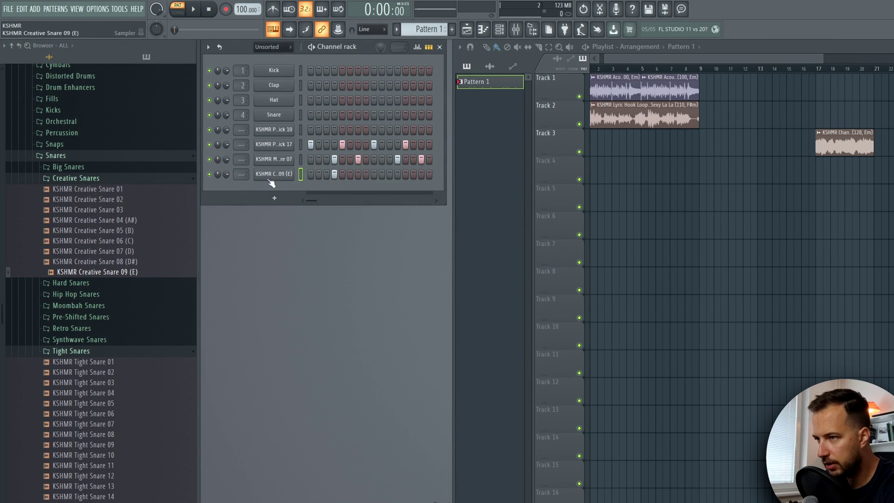
{"action": "left_click", "coordinate": [271, 180]}
{"action": "left_click", "coordinate": [516, 136]}
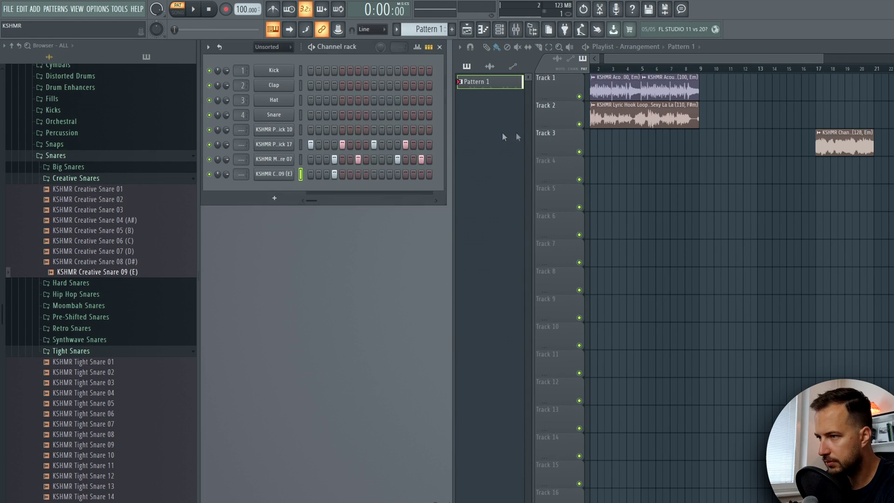
{"action": "left_click", "coordinate": [398, 175]}
{"action": "key", "text": "space"}
{"action": "left_click", "coordinate": [422, 174]}
- Paste the kick hits into the Pop Kick 10 channel and play it at 83% volume with Pop Kick 17 muted
{"action": "left_click", "coordinate": [300, 131]}
{"action": "key", "text": "ctrl+v"}
{"action": "left_click", "coordinate": [210, 144]}
{"action": "key", "text": "space"}
{"action": "scroll", "coordinate": [228, 130], "scroll_direction": "up", "scroll_amount": 5}
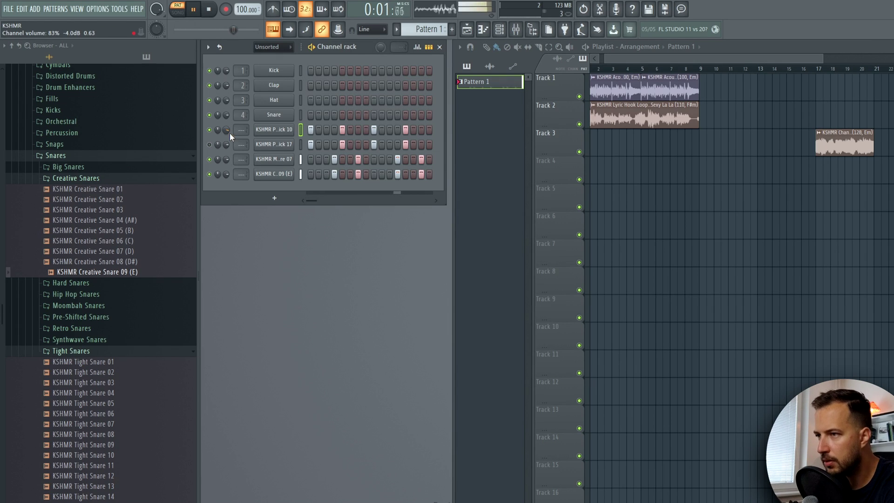
{"action": "key", "text": "space"}
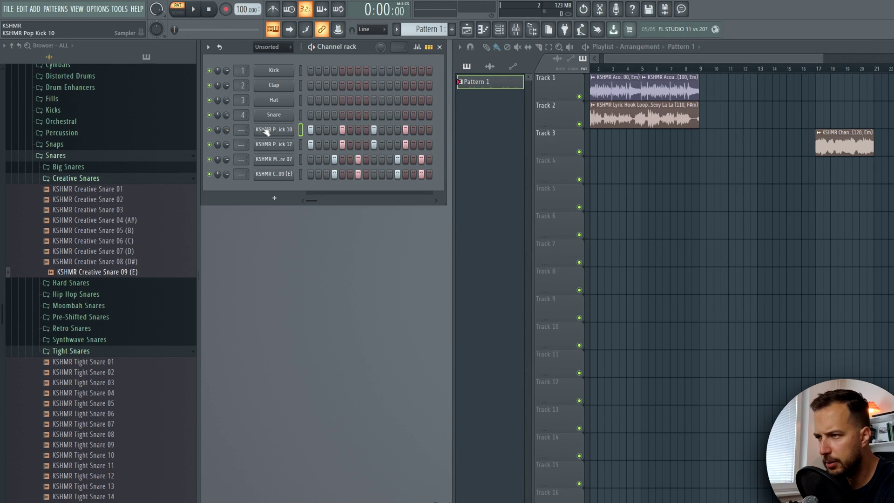
- Shorten the Pop Kick 10 sample with a quick fade out of 29% while the pattern plays
{"action": "key", "text": "space"}
{"action": "left_click", "coordinate": [274, 130]}
{"action": "left_click_drag", "start_coordinate": [425, 226], "coordinate": [427, 227]}
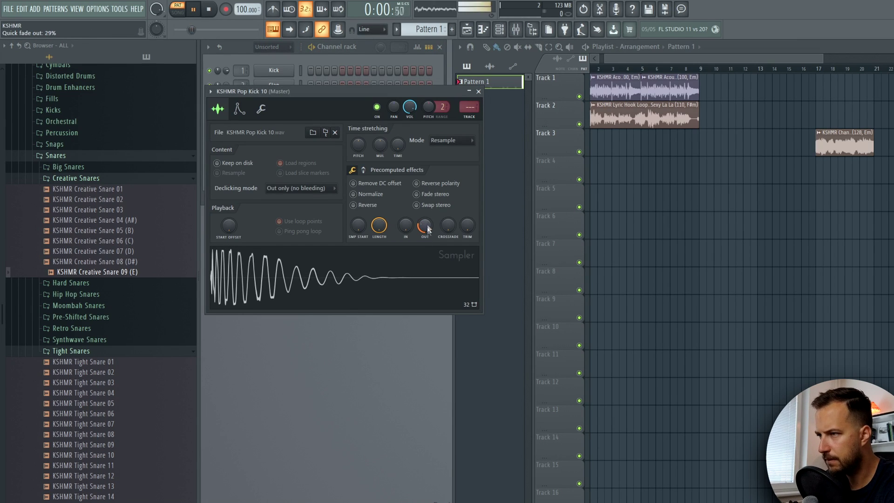
{"action": "left_click", "coordinate": [478, 92]}
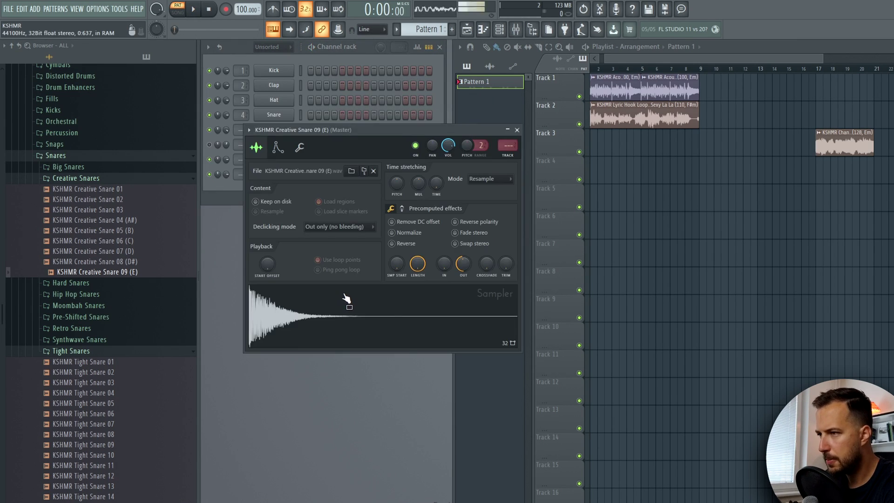
- Pitch-shift the Creative Snare 09 (E) sample by -200 cents and close its sampler settings
{"action": "key", "text": "space"}
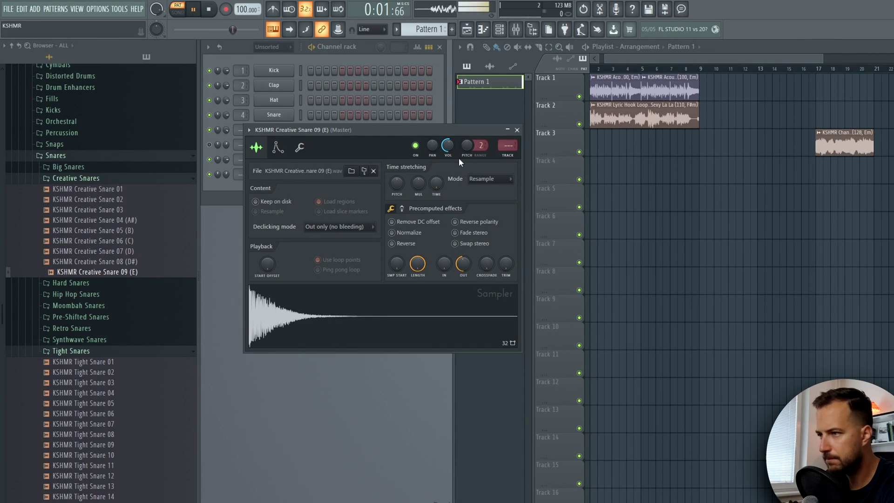
{"action": "key", "text": "space"}
{"action": "left_click_drag", "start_coordinate": [397, 183], "coordinate": [398, 186]}
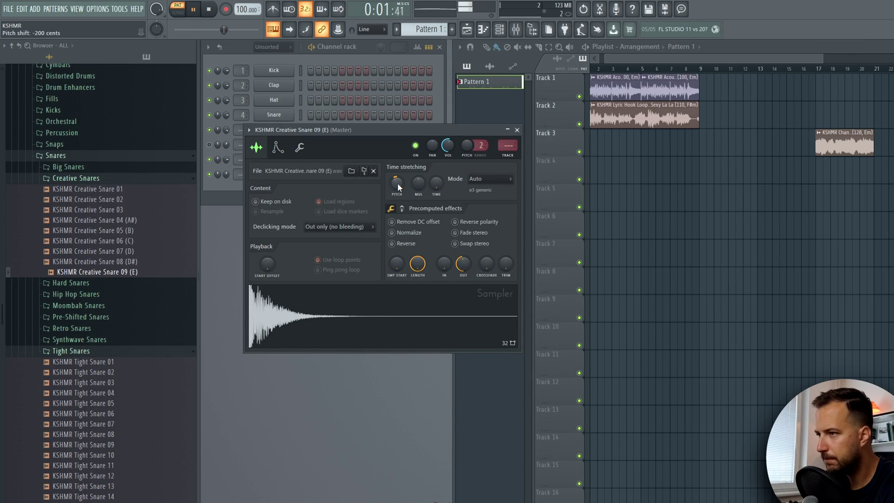
{"action": "left_click", "coordinate": [517, 130]}
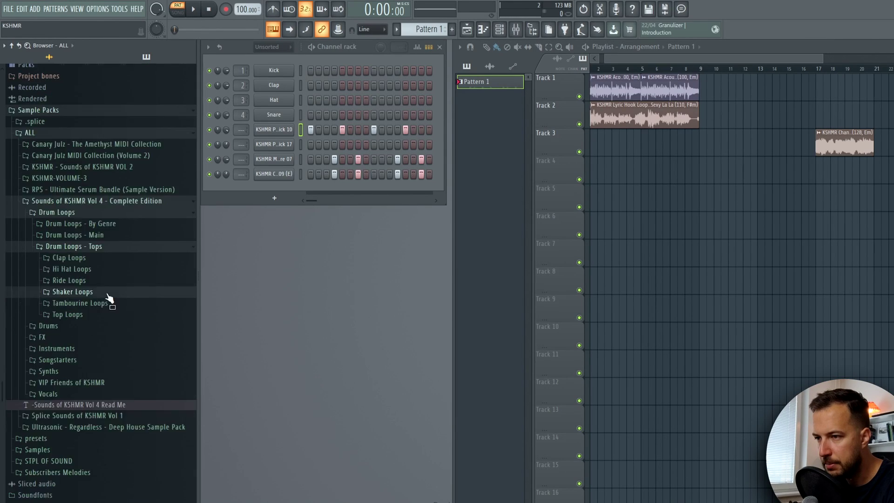
- Audition the Shaker Loops folder and place KSHMR Shaker Loop 04 - 102BPM - Loose on Track 4 at bar 9
{"action": "left_click", "coordinate": [109, 292]}
{"action": "left_click", "coordinate": [153, 263]}
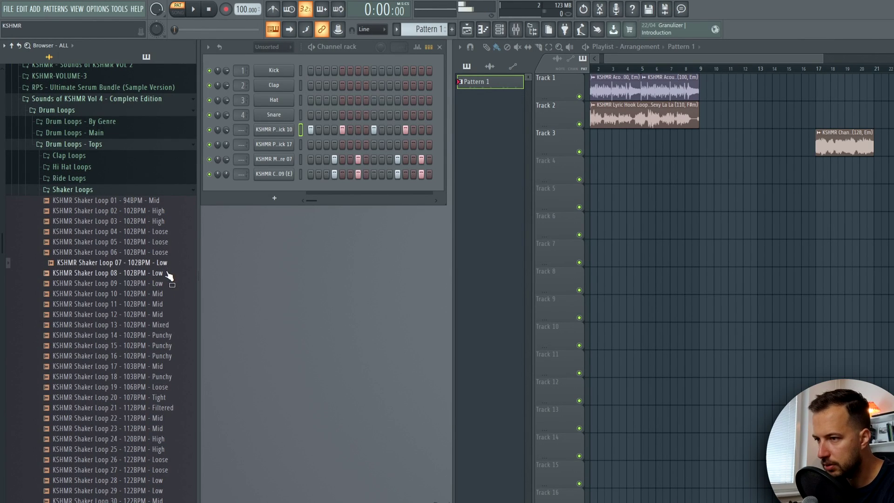
{"action": "left_click", "coordinate": [168, 242]}
{"action": "key", "text": "Up"}
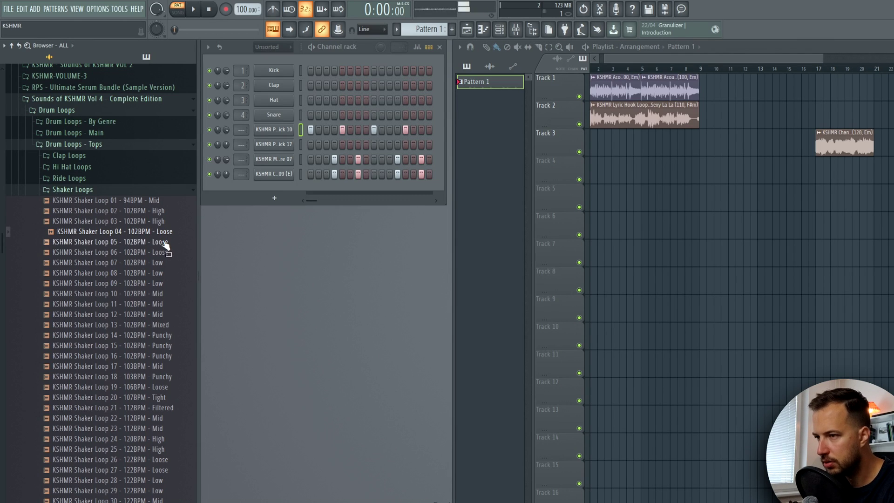
{"action": "scroll", "coordinate": [167, 244], "scroll_direction": "down", "scroll_amount": 4}
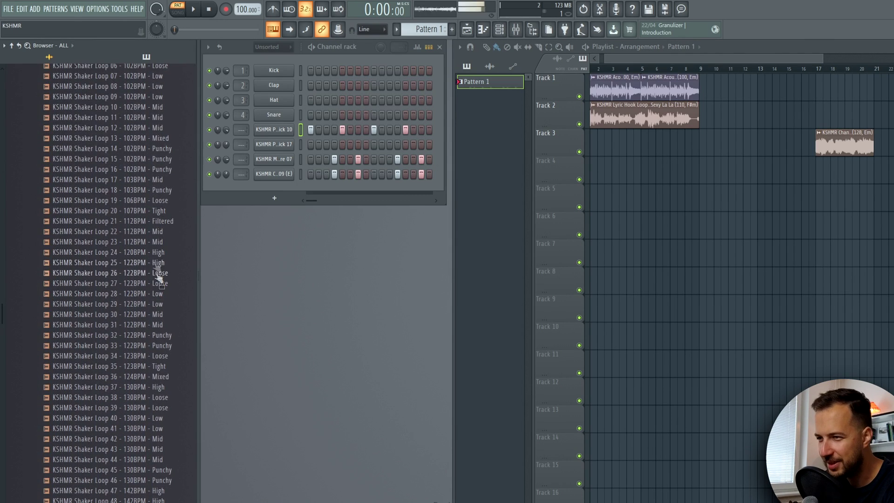
{"action": "left_click", "coordinate": [165, 243]}
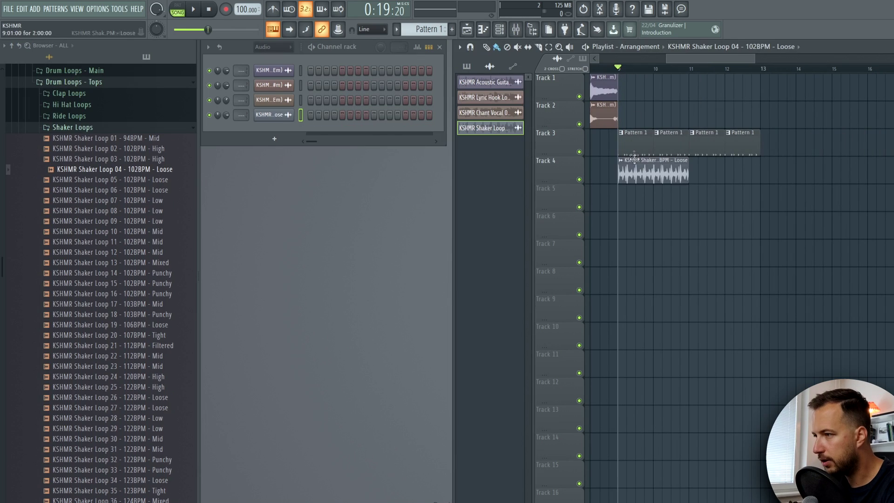
- Set the Shaker Loop 04 volume to 43% and repeat its clip on Track 4 at bar 11
{"action": "left_click", "coordinate": [635, 161]}
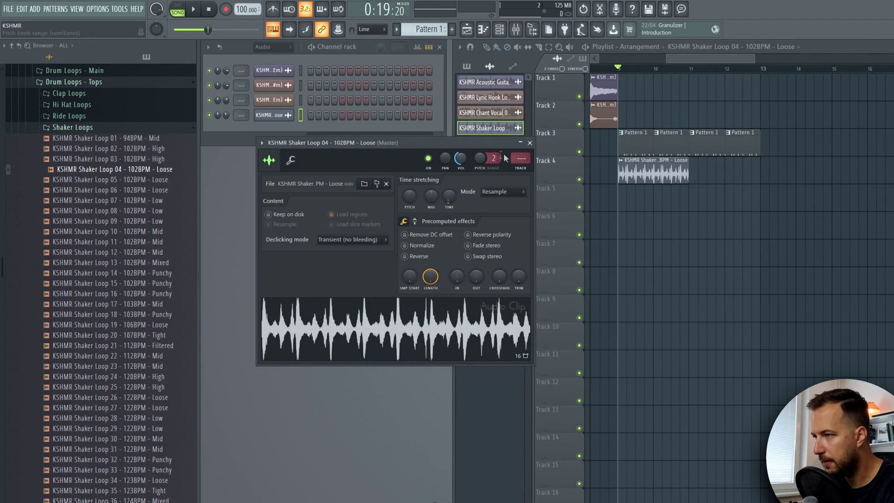
{"action": "key", "text": "space"}
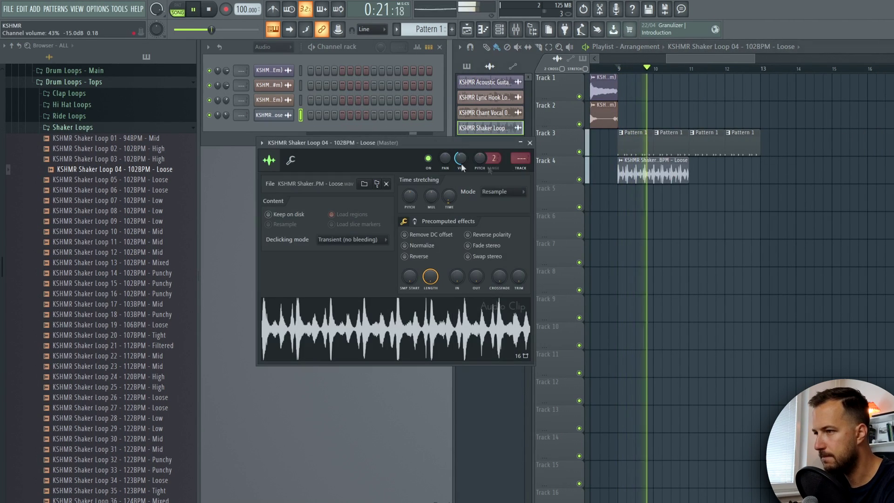
{"action": "left_click", "coordinate": [707, 175]}
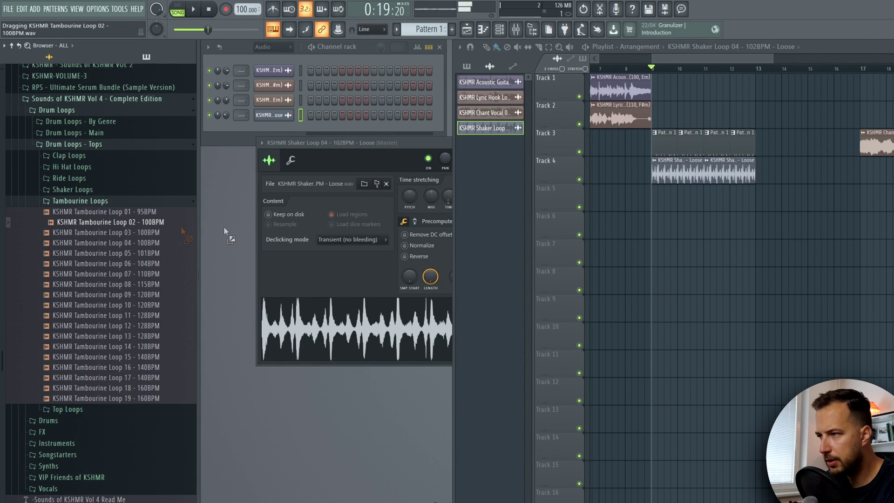
- Place KSHMR Tambourine Loop 02 - 100BPM on Track 5 at bar 9 with 28% volume and duplicate it up to bar 13
{"action": "left_click_drag", "start_coordinate": [226, 236], "coordinate": [652, 196]}
{"action": "left_click", "coordinate": [662, 188]}
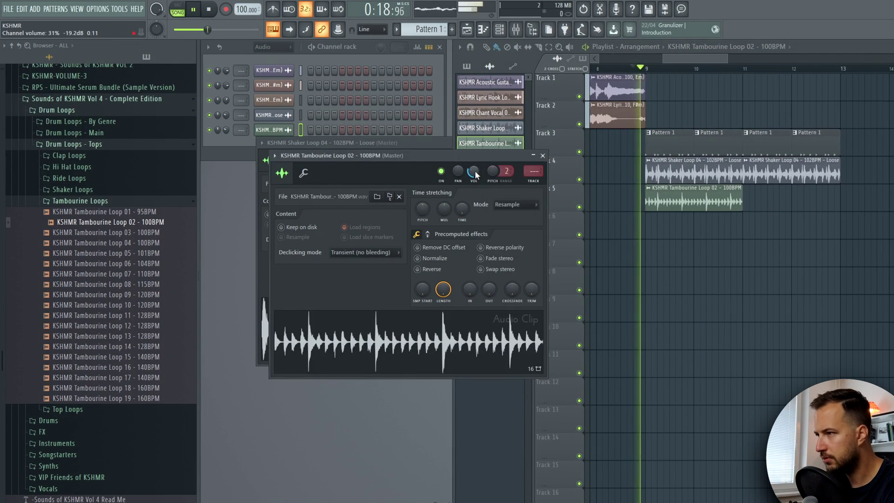
{"action": "left_click_drag", "start_coordinate": [476, 172], "coordinate": [476, 176]}
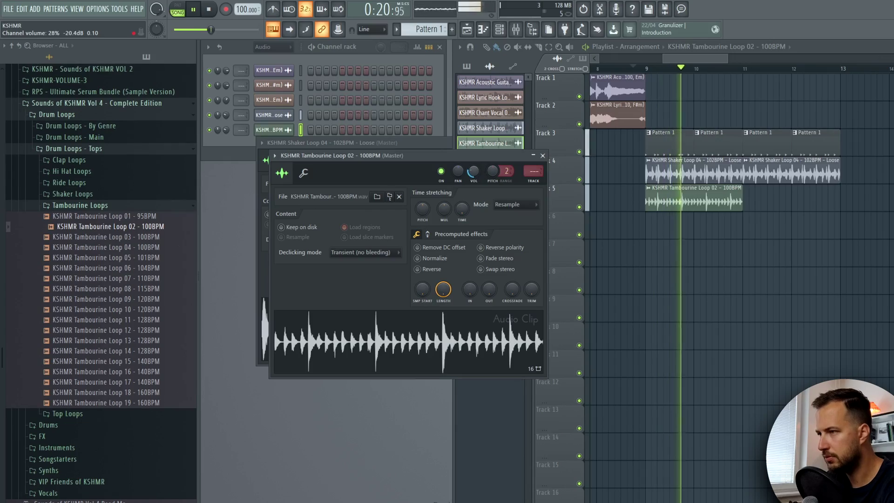
{"action": "left_click_drag", "start_coordinate": [763, 212], "coordinate": [712, 203]}
{"action": "key", "text": "ctrl+b"}
{"action": "left_click", "coordinate": [791, 248], "text": "ctrl"}
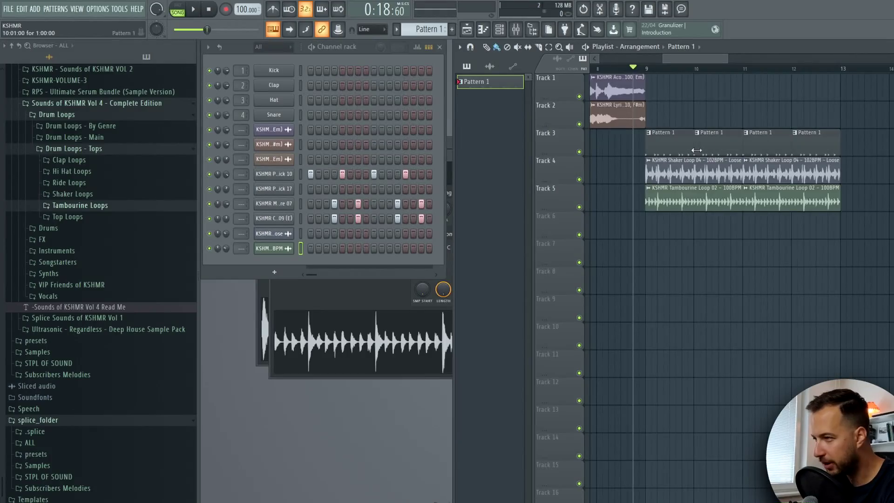
- Make the Pattern 1 clip at bar 10 unique and switch playback to pattern mode
{"action": "left_click", "coordinate": [703, 139]}
{"action": "left_click", "coordinate": [729, 197]}
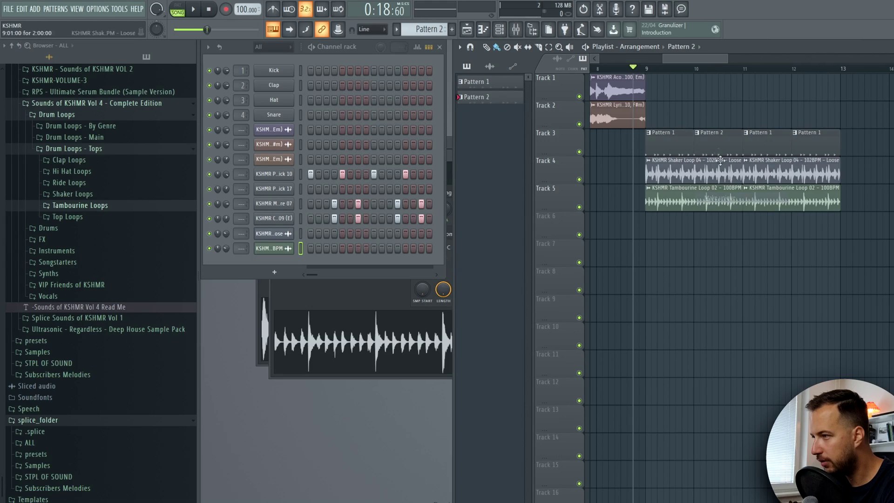
{"action": "key", "text": "l"}
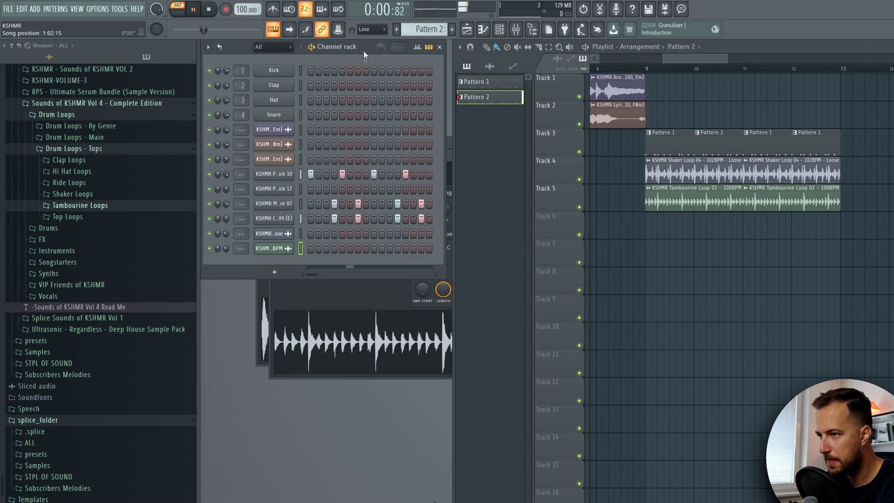
- Audition drum fills in the Short Fills 090 - 119Bpm folder
{"action": "scroll", "coordinate": [84, 155], "scroll_direction": "up", "scroll_amount": 3}
{"action": "left_click", "coordinate": [92, 181]}
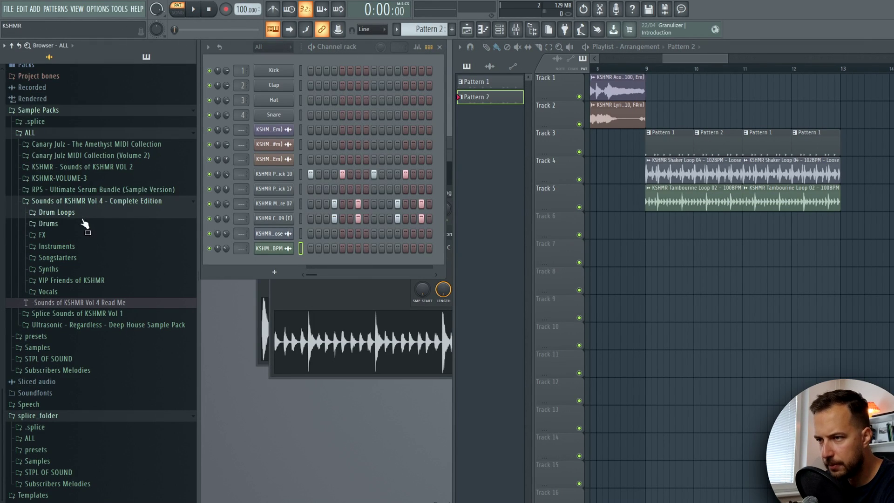
{"action": "left_click", "coordinate": [51, 224]}
{"action": "left_click", "coordinate": [52, 303]}
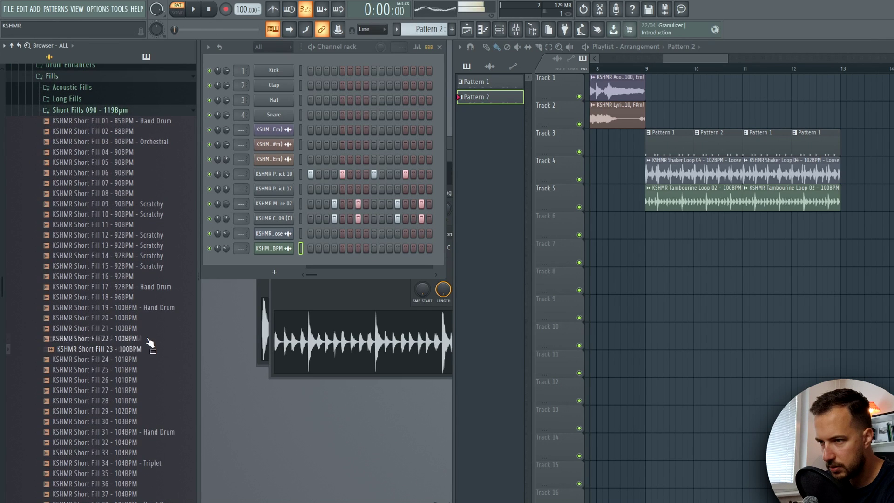
{"action": "scroll", "coordinate": [154, 396], "scroll_direction": "down", "scroll_amount": 4}
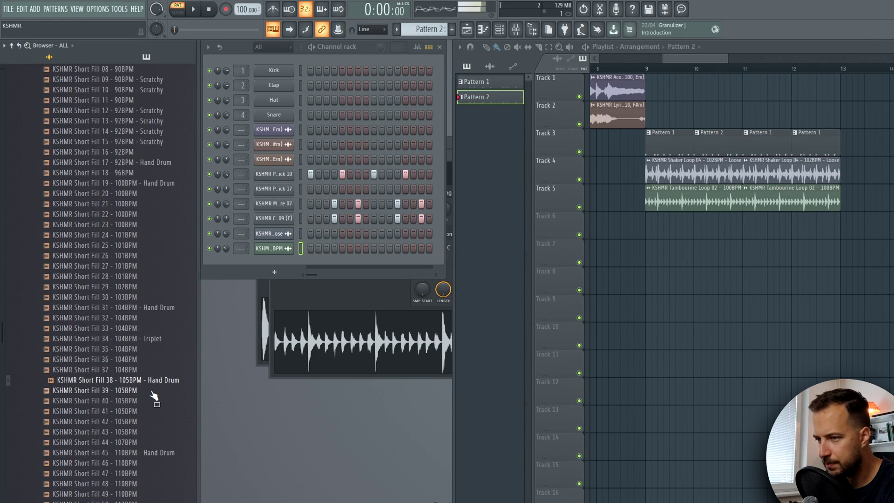
{"action": "left_click", "coordinate": [150, 390]}
- Place KSHMR Short Fill 34 - 104BPM - Triplet on Track 6 at 10:09 and trim off its tail
{"action": "left_click_drag", "start_coordinate": [154, 344], "coordinate": [777, 227]}
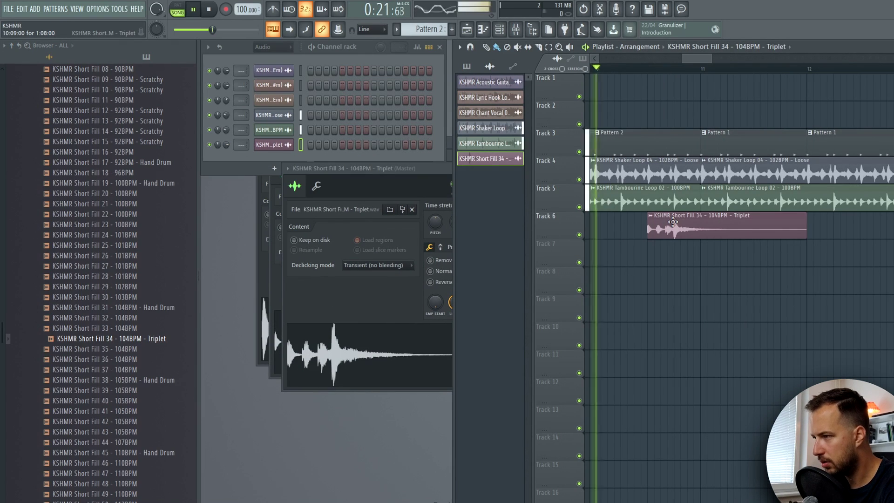
{"action": "key", "text": "space"}
{"action": "left_click_drag", "start_coordinate": [806, 233], "coordinate": [688, 232]}
{"action": "key", "text": "space"}
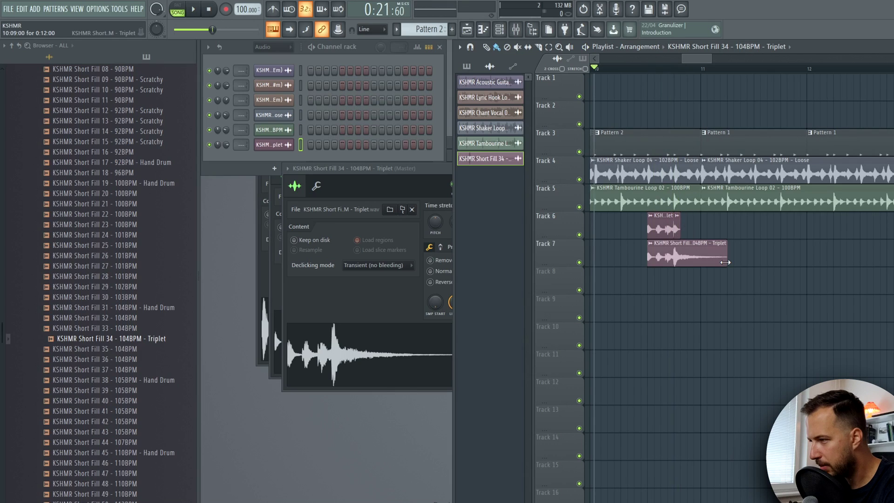
- Remove the copied fill from Track 7 and place a short slice of it on Track 6 at 10:15, after the first clip
{"action": "left_click_drag", "start_coordinate": [649, 261], "coordinate": [662, 260]}
{"action": "right_click", "coordinate": [683, 261]}
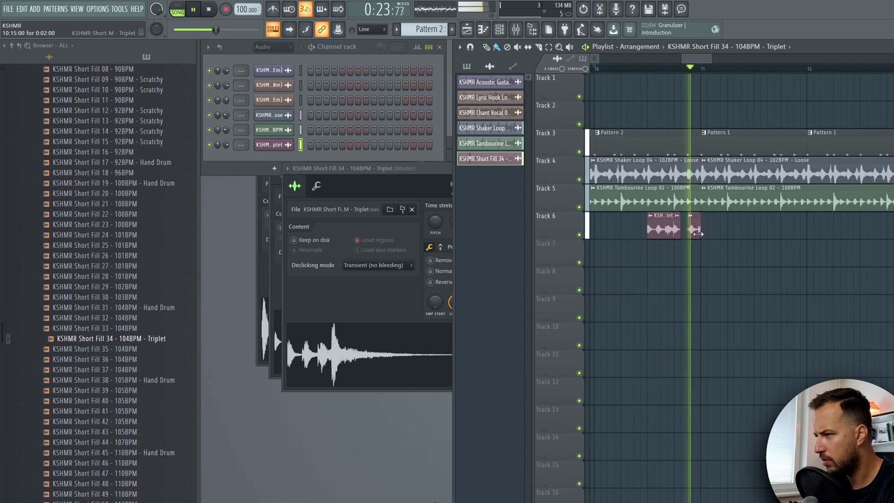
{"action": "key", "text": "space"}
{"action": "key", "text": "space"}
{"action": "right_click", "coordinate": [695, 232]}
{"action": "left_click", "coordinate": [695, 235]}
{"action": "left_click_drag", "start_coordinate": [695, 235], "coordinate": [708, 234]}
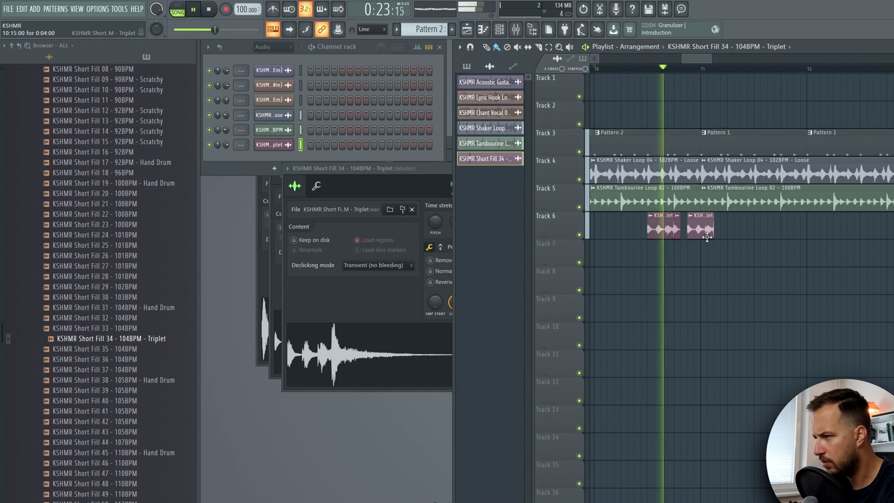
{"action": "key", "text": "space"}
{"action": "key", "text": "space"}
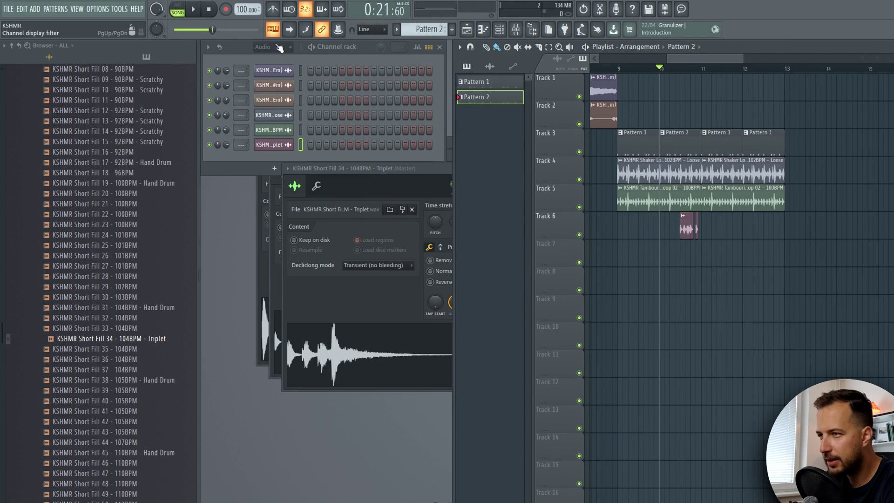
- Display all channels and clone Creative Snare 09 (E) with hits on steps 9, 10 and 14 in Pattern 2
{"action": "left_click", "coordinate": [279, 47]}
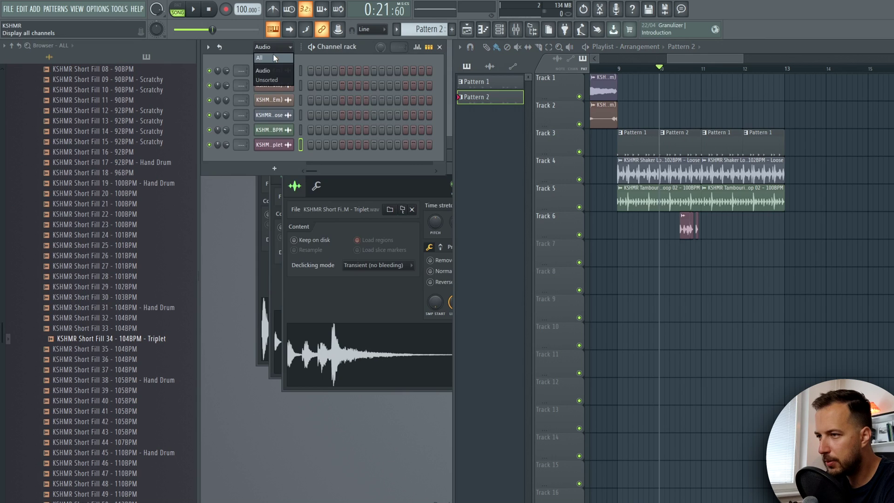
{"action": "left_click", "coordinate": [273, 54]}
{"action": "left_click", "coordinate": [300, 219]}
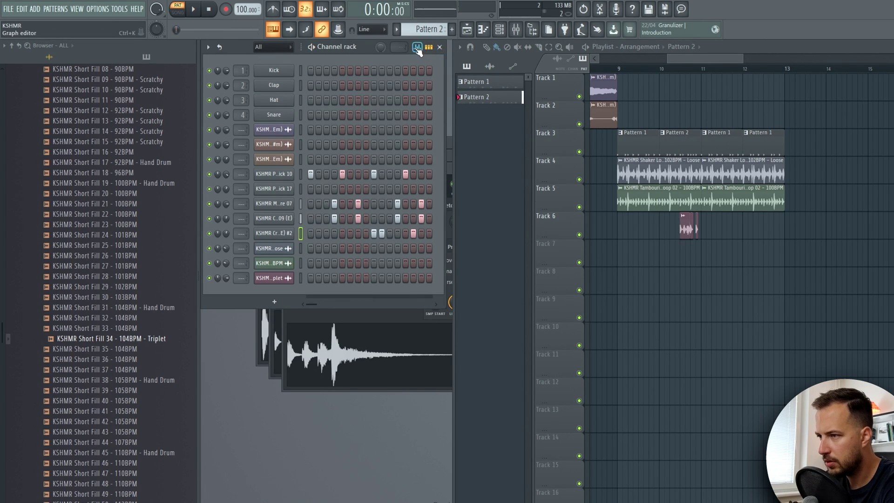
- Shape the cloned snare's velocities in the graph editor so they rise from step 9 through step 10 to step 14
{"action": "left_click", "coordinate": [418, 47]}
{"action": "left_click", "coordinate": [376, 291]}
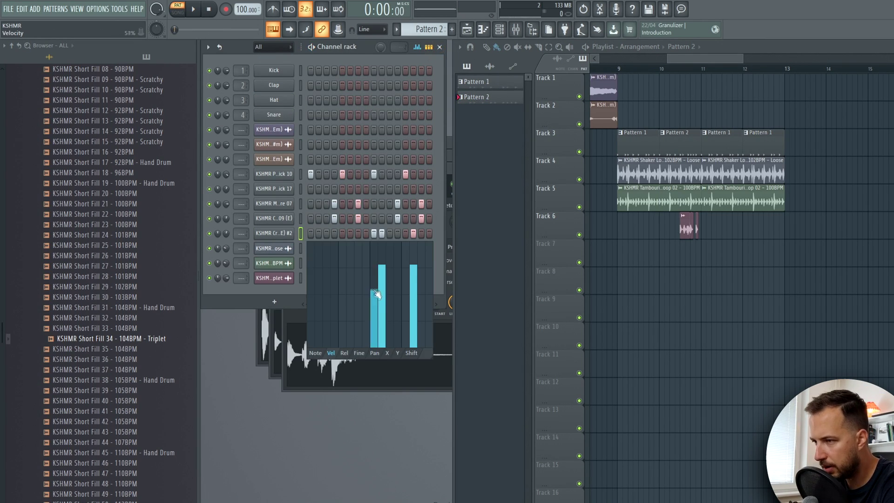
{"action": "left_click", "coordinate": [422, 49]}
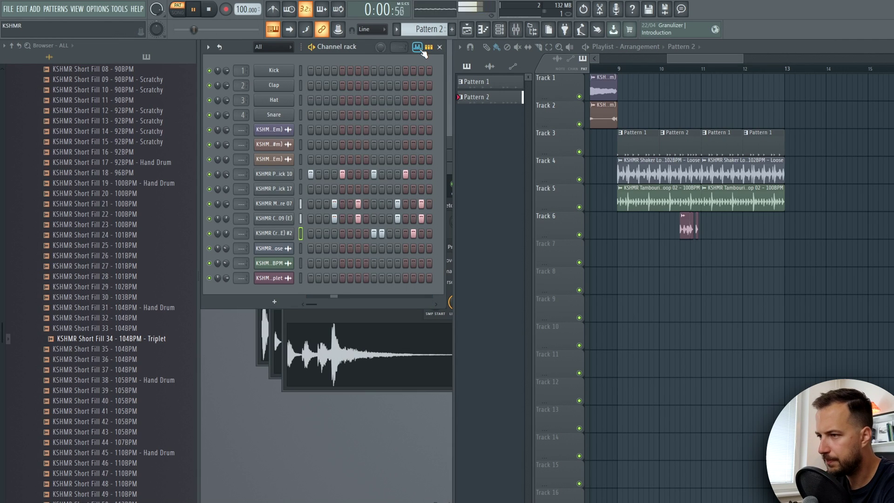
- Open the cloned snare in the piano roll and add two extra C5 hits between its step 9 and step 10 notes
{"action": "key", "text": "space"}
{"action": "right_click", "coordinate": [284, 240]}
{"action": "left_click", "coordinate": [311, 237]}
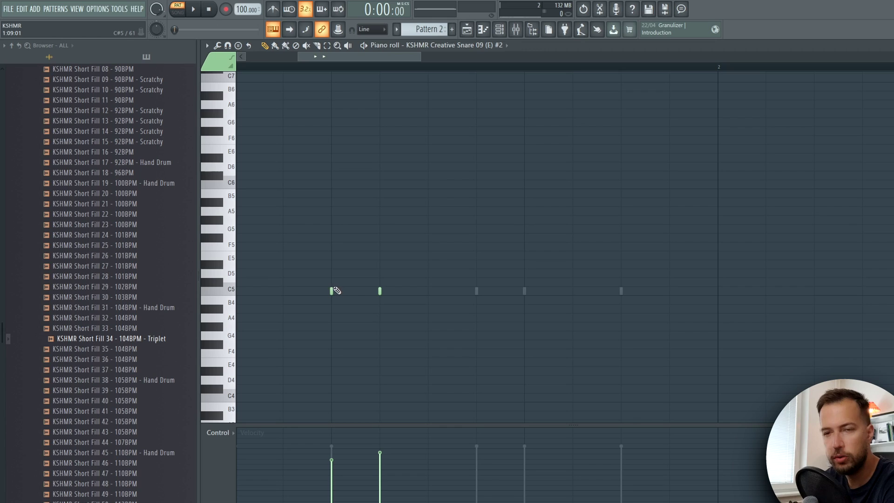
{"action": "left_click", "coordinate": [342, 292]}
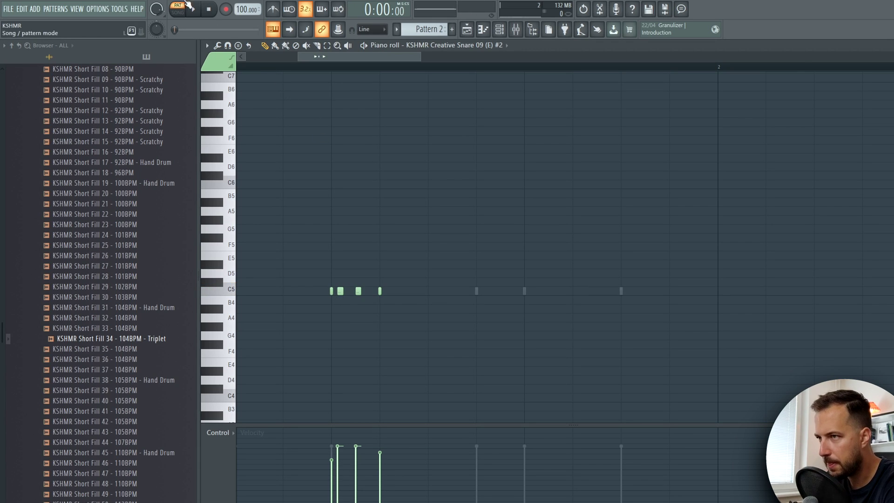
{"action": "scroll", "coordinate": [320, 68], "scroll_direction": "down", "scroll_amount": 2}
{"action": "key", "text": "space"}
{"action": "key", "text": "space"}
- Shift the added snare hits to just before and after step 9 with rising velocities, and delay the step 10 hit slightly
{"action": "left_click_drag", "start_coordinate": [335, 294], "coordinate": [320, 292]}
{"action": "key", "text": "space"}
{"action": "key", "text": "space"}
{"action": "left_click", "coordinate": [342, 291]}
{"action": "left_click_drag", "start_coordinate": [341, 455], "coordinate": [343, 452]}
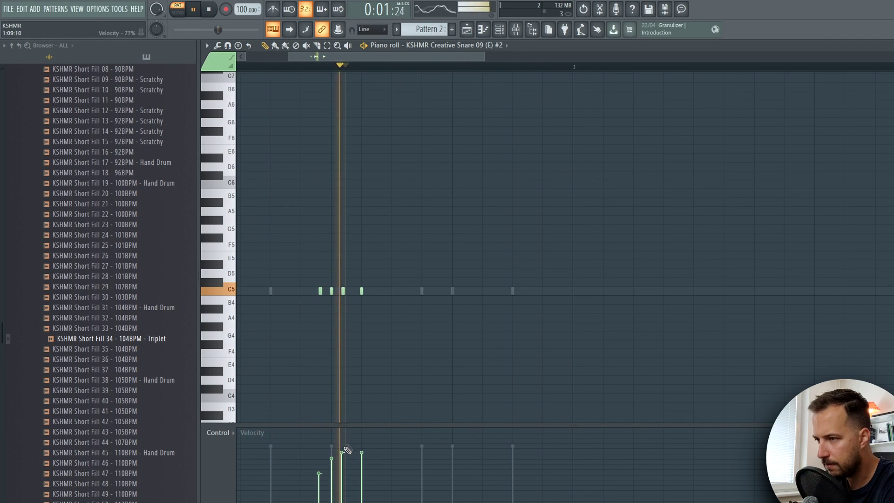
{"action": "left_click_drag", "start_coordinate": [363, 291], "coordinate": [374, 290]}
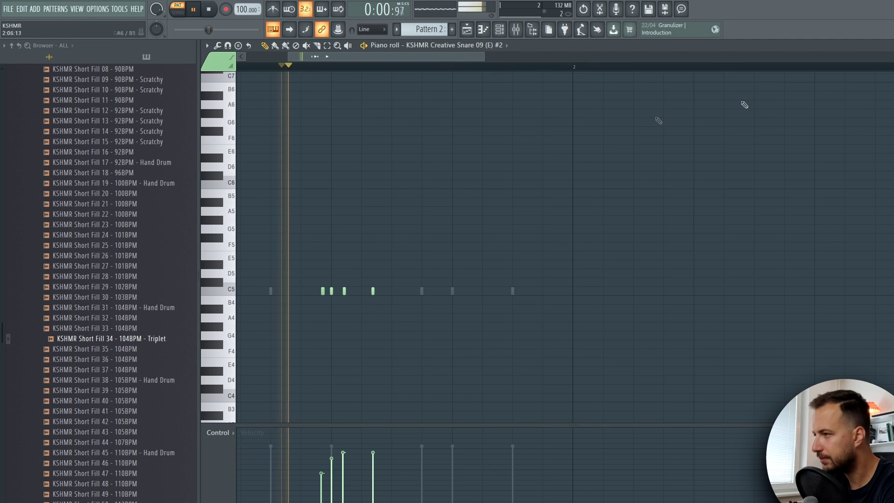
{"action": "key", "text": "space"}
{"action": "key", "text": "Escape"}
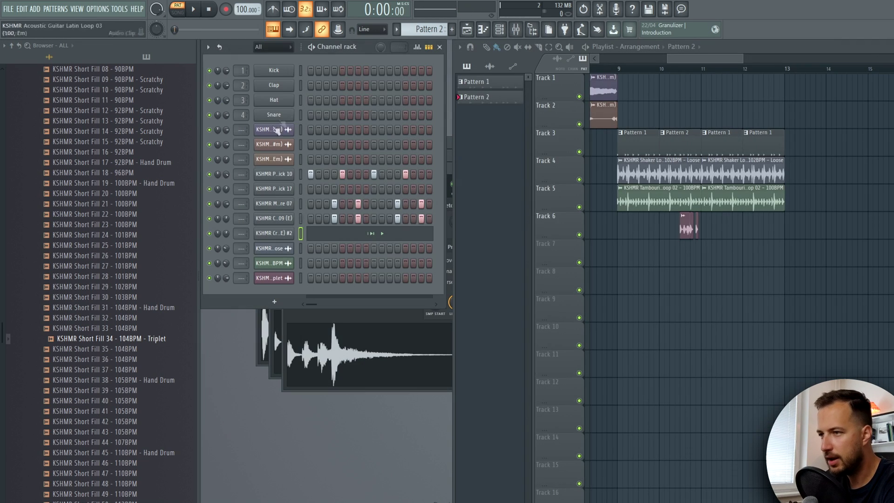
{"action": "scroll", "coordinate": [46, 164], "scroll_direction": "up", "scroll_amount": 10}
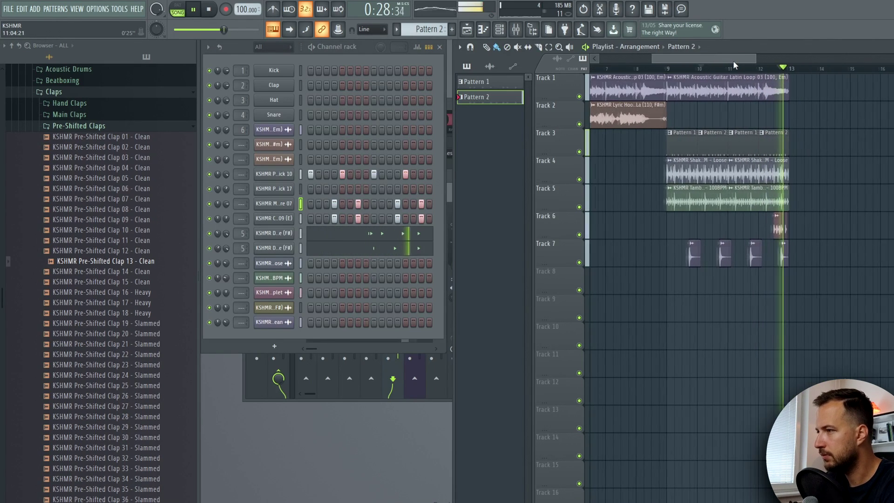
- Add a BooBass channel and place a new Pattern 3 on Track 8 at bar 9
{"action": "key", "text": "space"}
{"action": "left_click", "coordinate": [661, 70]}
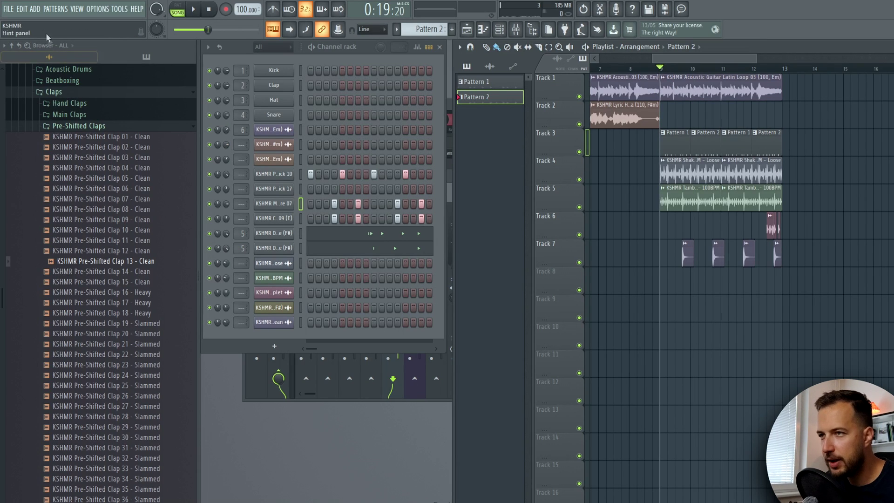
{"action": "left_click", "coordinate": [36, 10]}
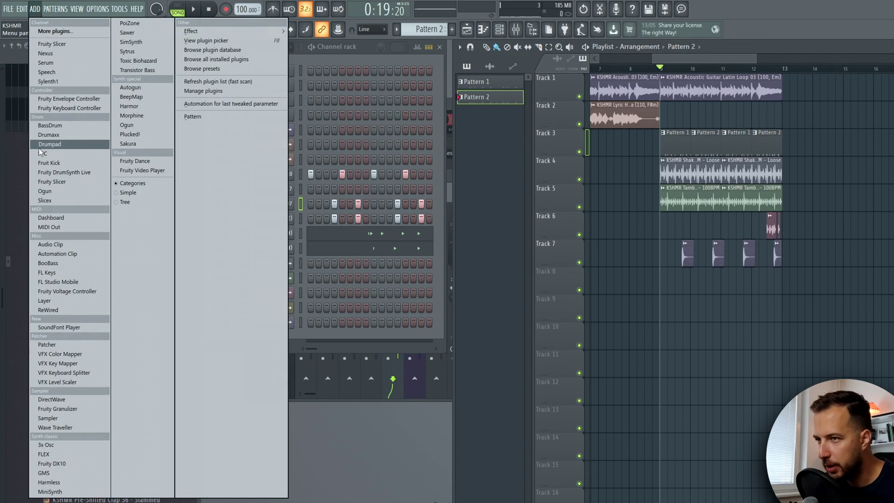
{"action": "left_click", "coordinate": [48, 263]}
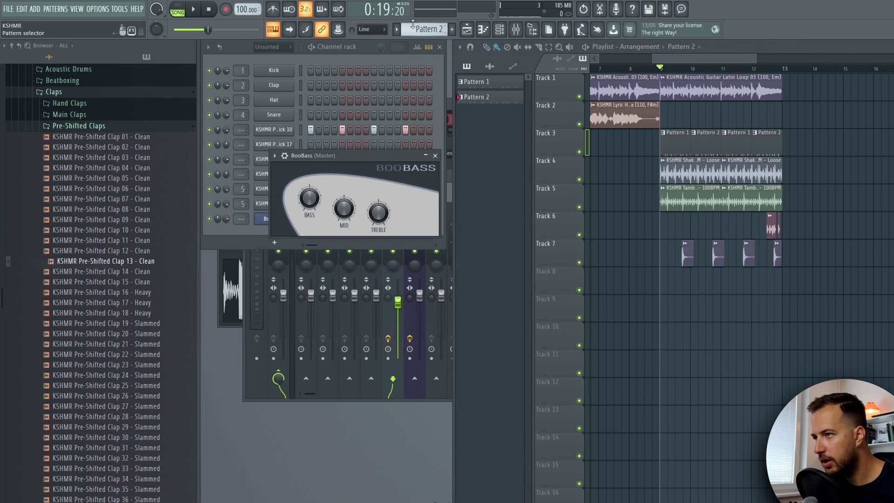
{"action": "left_click", "coordinate": [452, 29]}
{"action": "left_click", "coordinate": [661, 280]}
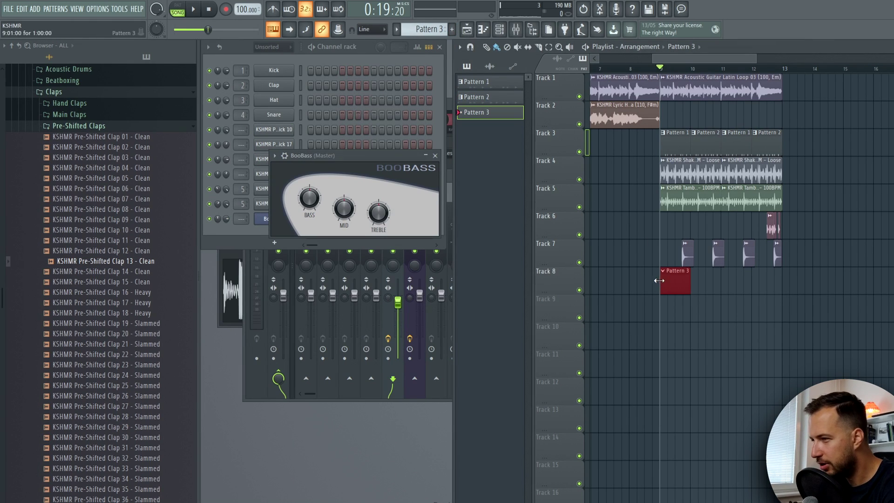
{"action": "key", "text": "Escape"}
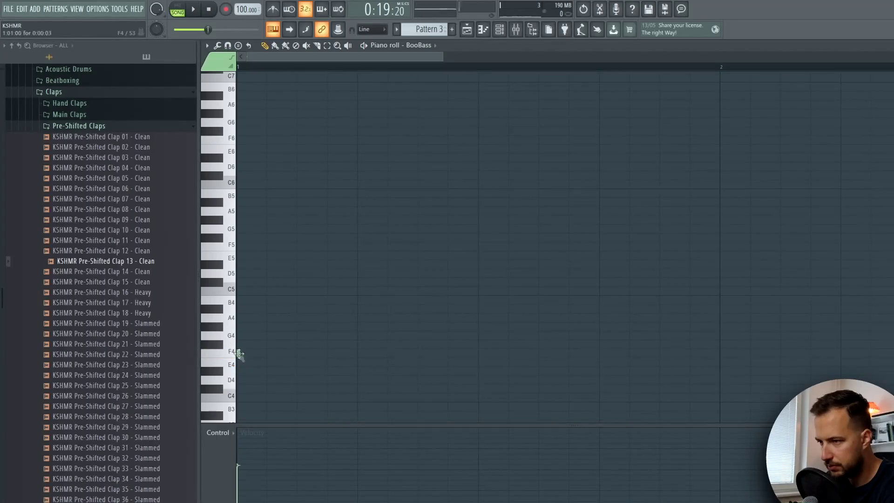
- In BooBass's piano roll, enter an F4 note on beat 1 and a C5 note on beat 2 of Pattern 3
{"action": "left_click_drag", "start_coordinate": [275, 354], "coordinate": [276, 243]}
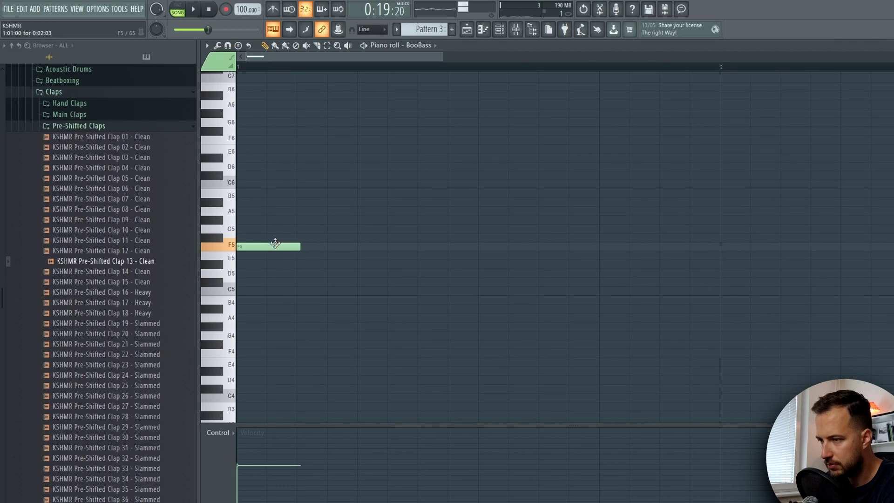
{"action": "left_click_drag", "start_coordinate": [303, 356], "coordinate": [300, 289]}
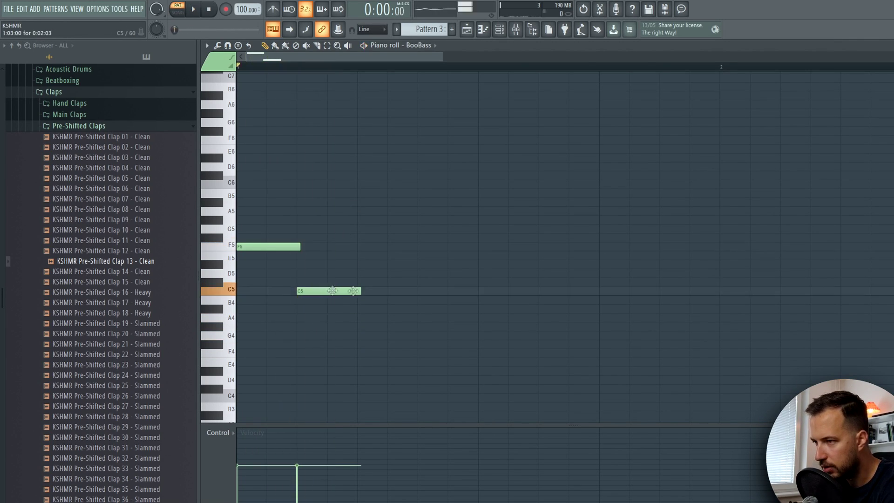
{"action": "left_click_drag", "start_coordinate": [311, 291], "coordinate": [372, 291]}
{"action": "left_click_drag", "start_coordinate": [329, 226], "coordinate": [288, 270]}
{"action": "left_click_drag", "start_coordinate": [347, 247], "coordinate": [308, 354]}
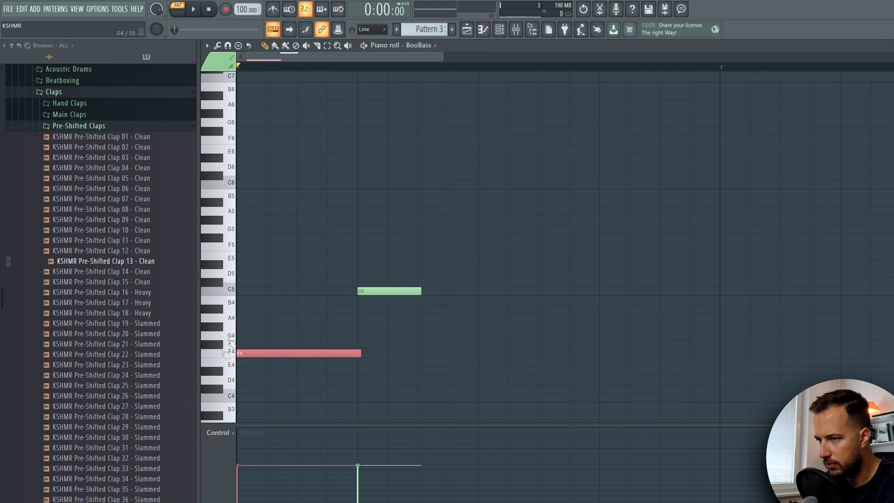
- Make the F4 and C5 notes each last exactly one beat and duplicate the pair to fill bar 1
{"action": "key", "text": "ctrl+a"}
{"action": "key", "text": "ctrl+l"}
{"action": "left_click", "coordinate": [481, 338], "text": "ctrl"}
{"action": "key", "text": "ctrl+a"}
{"action": "key", "text": "ctrl+b"}
{"action": "left_click", "coordinate": [515, 225], "text": "ctrl"}
{"action": "key", "text": "space"}
{"action": "key", "text": "space"}
{"action": "left_click_drag", "start_coordinate": [751, 154], "coordinate": [386, 410]}
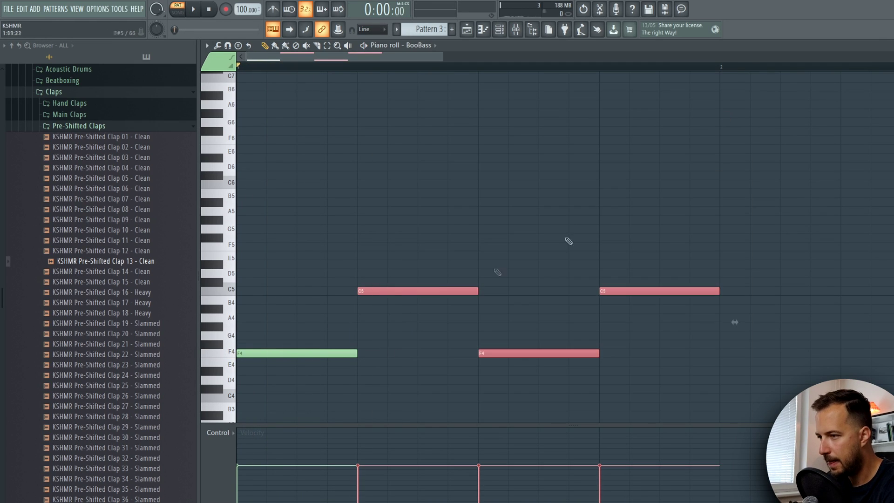
{"action": "left_click_drag", "start_coordinate": [652, 172], "coordinate": [347, 373]}
{"action": "key", "text": "ctrl+d"}
{"action": "key", "text": "Escape"}
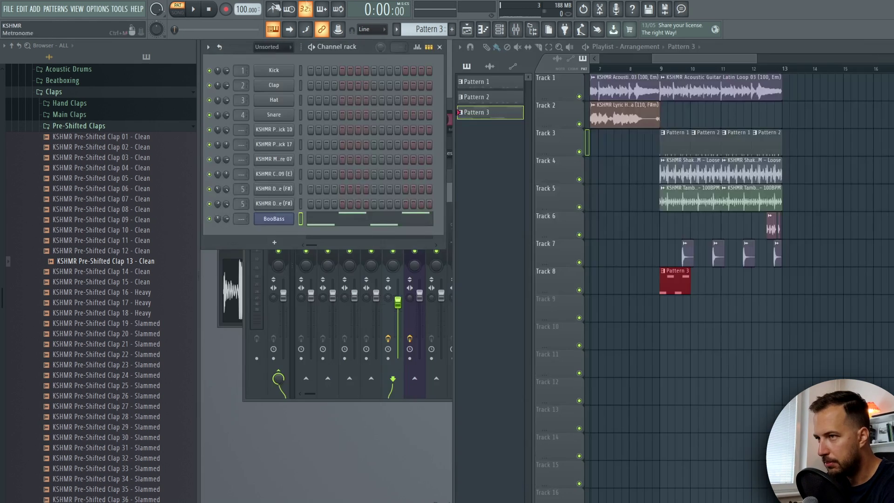
- Continue the BooBass line in bar 2 with notes on each beat: A#4, F4, A#4 and F4
{"action": "left_click", "coordinate": [276, 225]}
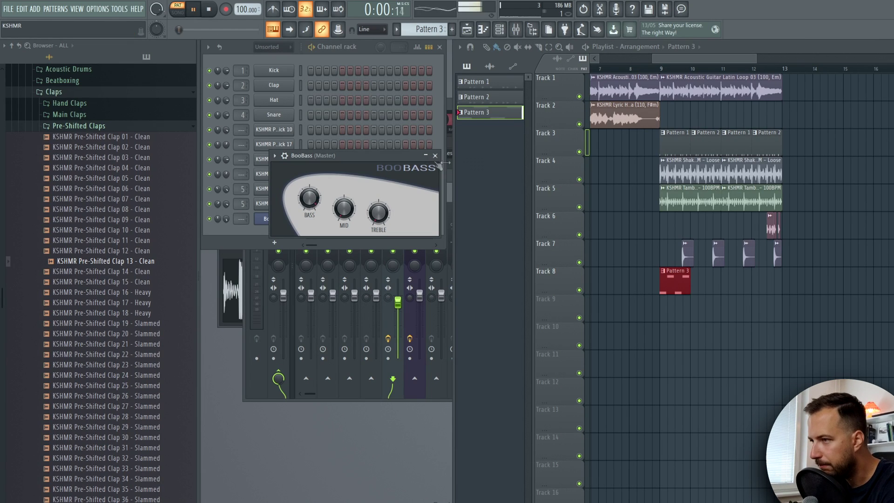
{"action": "left_click", "coordinate": [435, 156]}
{"action": "left_click", "coordinate": [358, 224]}
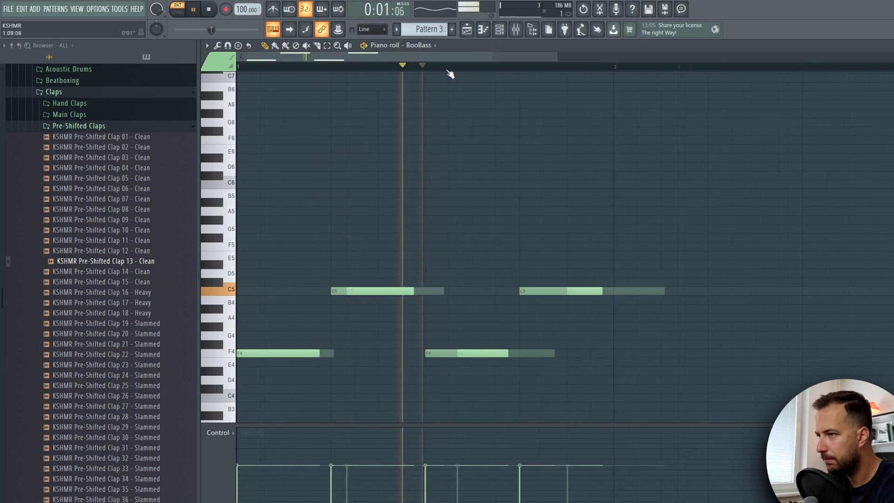
{"action": "scroll", "coordinate": [450, 75], "scroll_direction": "down", "scroll_amount": 3}
{"action": "key", "text": "space"}
{"action": "mouse_move", "coordinate": [435, 317]}
{"action": "left_mouse_down"}
{"action": "mouse_move", "coordinate": [435, 288]}
{"action": "mouse_move", "coordinate": [434, 310]}
{"action": "left_mouse_up"}
{"action": "left_click", "coordinate": [476, 354]}
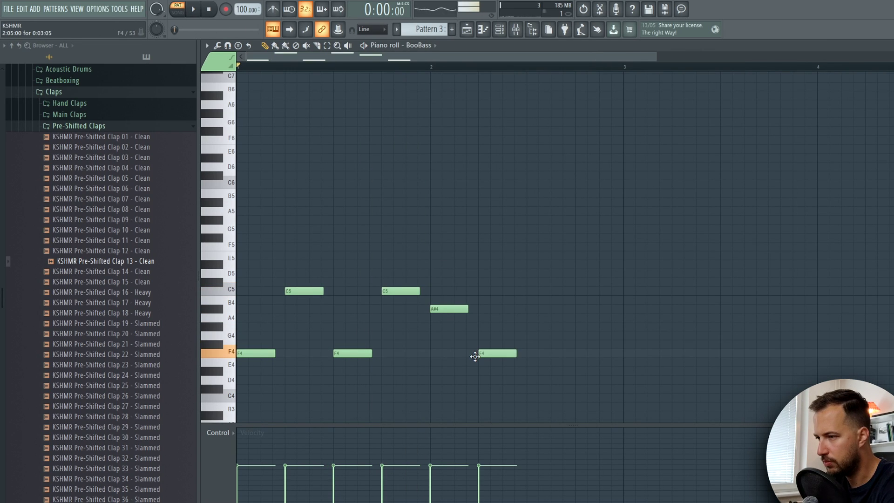
{"action": "key", "text": "space"}
{"action": "left_click", "coordinate": [531, 308]}
{"action": "left_click", "coordinate": [579, 353]}
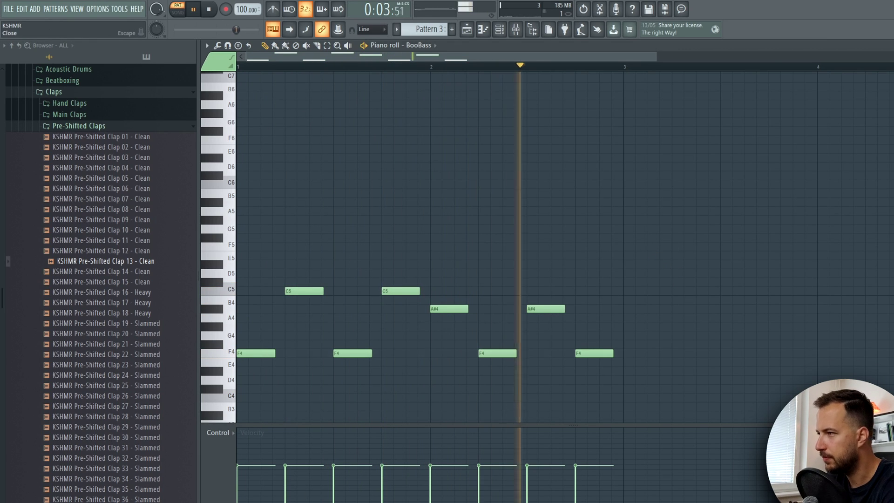
- Play the song from bar 9 with only the Track 1 guitar and the Track 8 bass audible
{"action": "left_click", "coordinate": [888, 46]}
{"action": "key", "text": "l"}
{"action": "right_click", "coordinate": [580, 97]}
{"action": "left_click", "coordinate": [583, 290]}
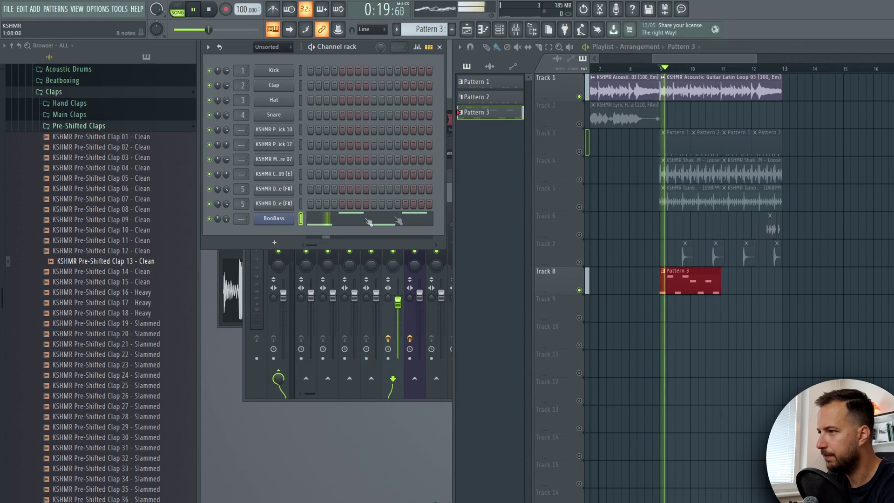
- Extend the bass line through bars 3 and 4, ending with a longer E4 note on beat 3 of bar 4
{"action": "left_click", "coordinate": [402, 224]}
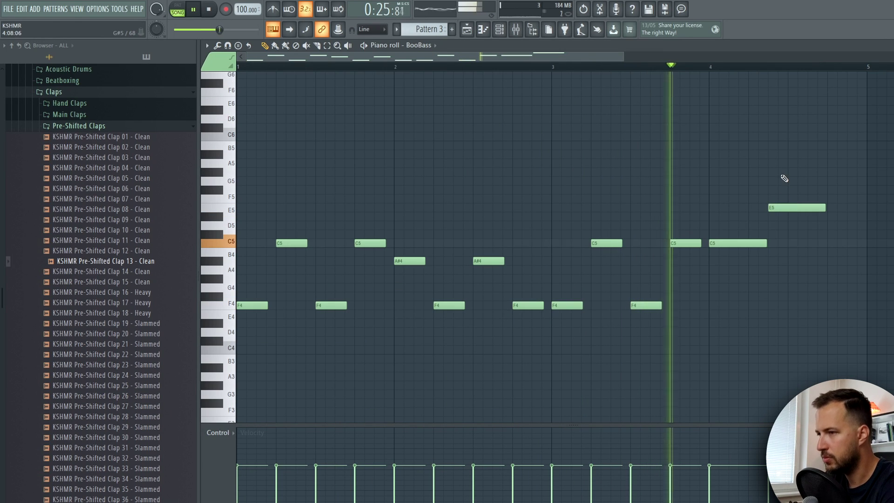
{"action": "left_click", "coordinate": [787, 208]}
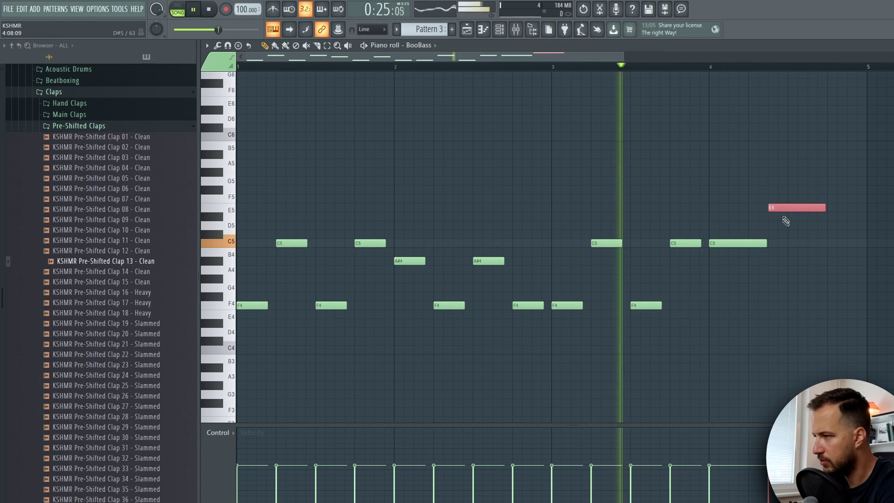
{"action": "left_click_drag", "start_coordinate": [792, 207], "coordinate": [819, 208]}
{"action": "key", "text": "ctrl+Down"}
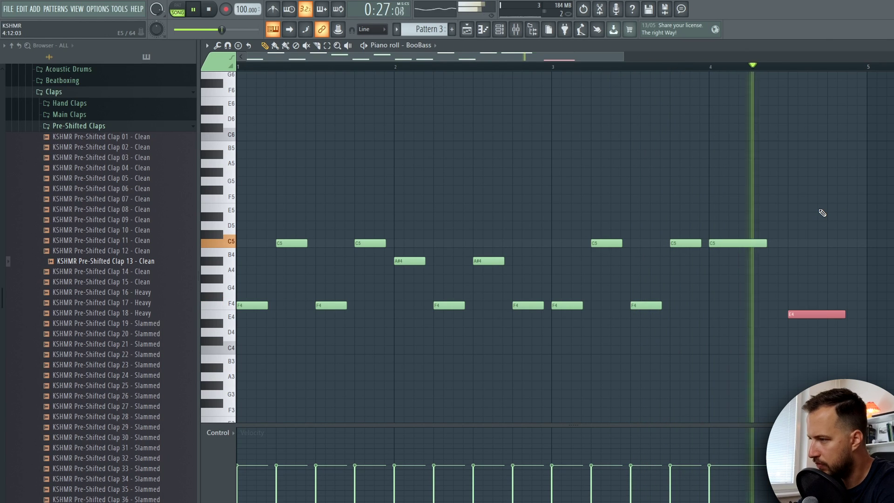
{"action": "key", "text": "space"}
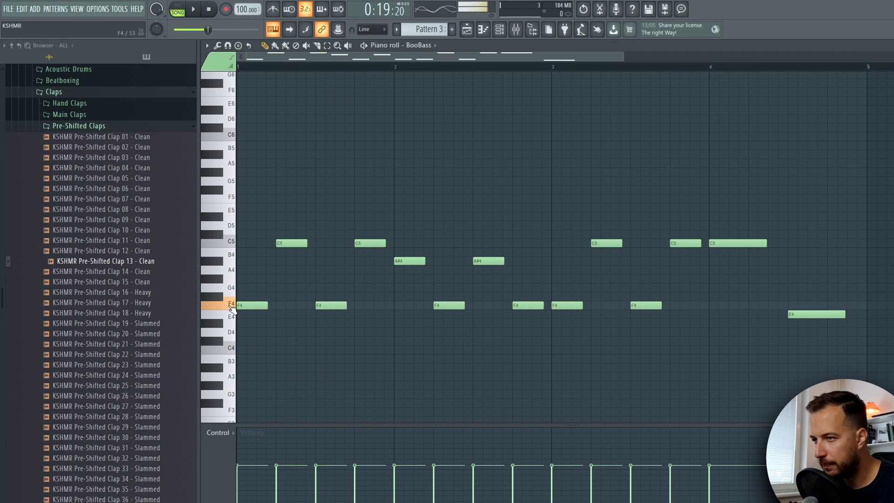
- Raise all the bass notes to one even, higher velocity and bring all playlist tracks back into the mix
{"action": "left_click_drag", "start_coordinate": [258, 456], "coordinate": [774, 453]}
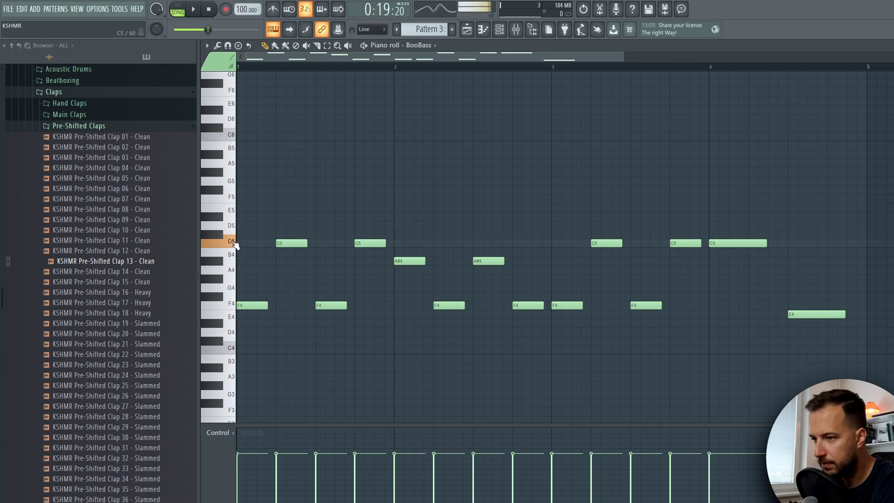
{"action": "key", "text": "space"}
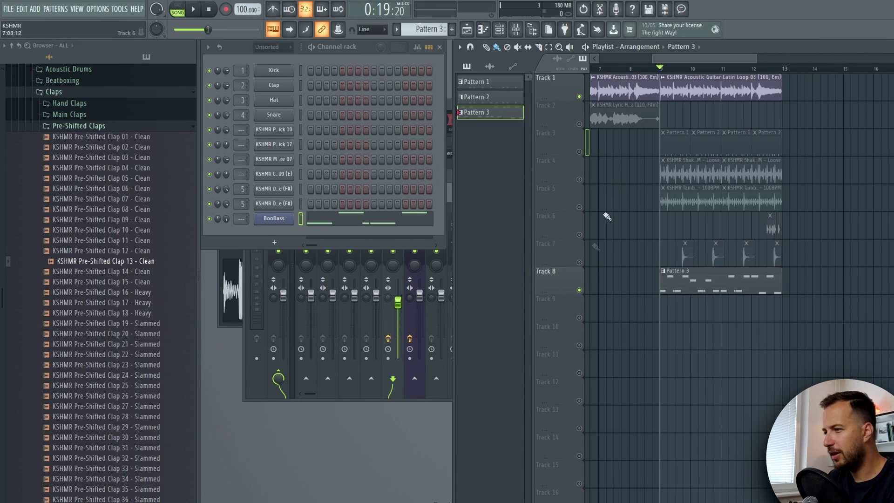
{"action": "right_click", "coordinate": [580, 152]}
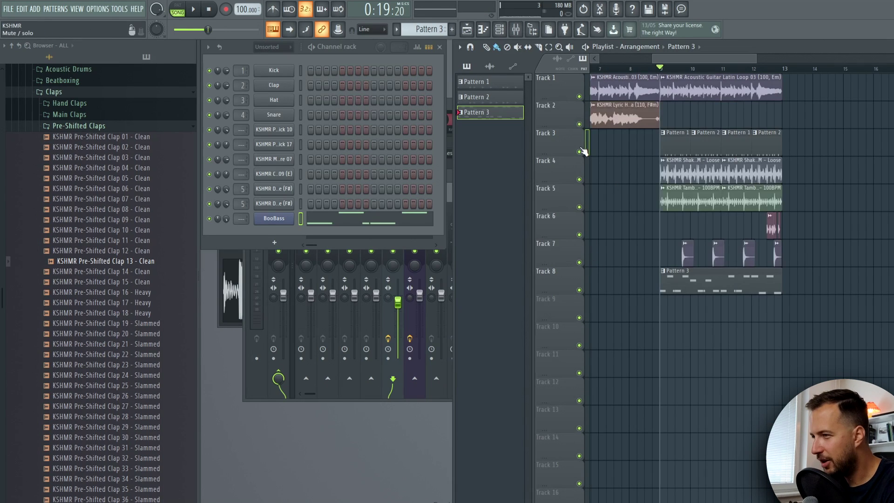
- Route BooBass to mixer track 7 and load Kickstart in its first effect slot
{"action": "left_click", "coordinate": [274, 219]}
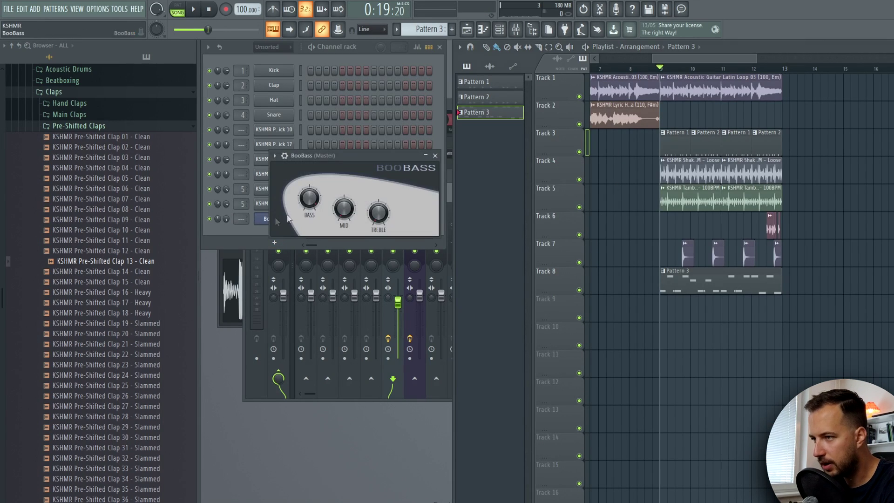
{"action": "left_click", "coordinate": [285, 156]}
{"action": "left_click", "coordinate": [427, 181]}
{"action": "left_click", "coordinate": [823, 204]}
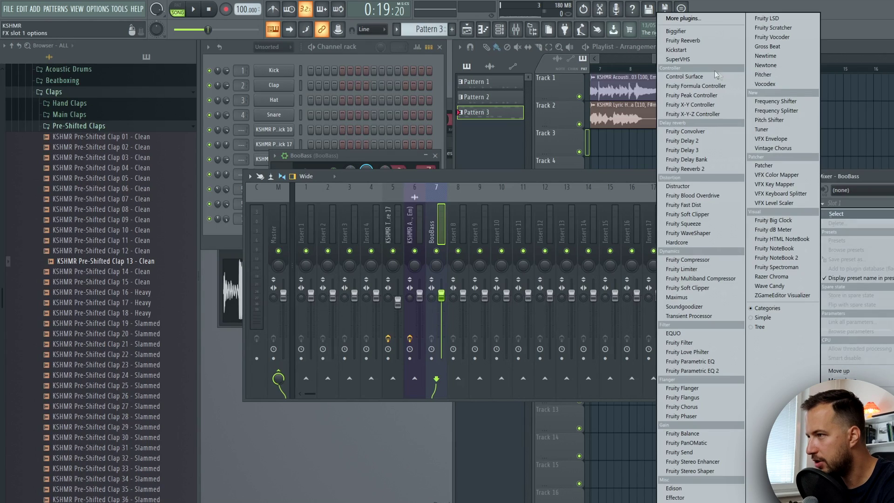
{"action": "left_click", "coordinate": [680, 50]}
{"action": "left_click", "coordinate": [500, 92]}
{"action": "key", "text": "space"}
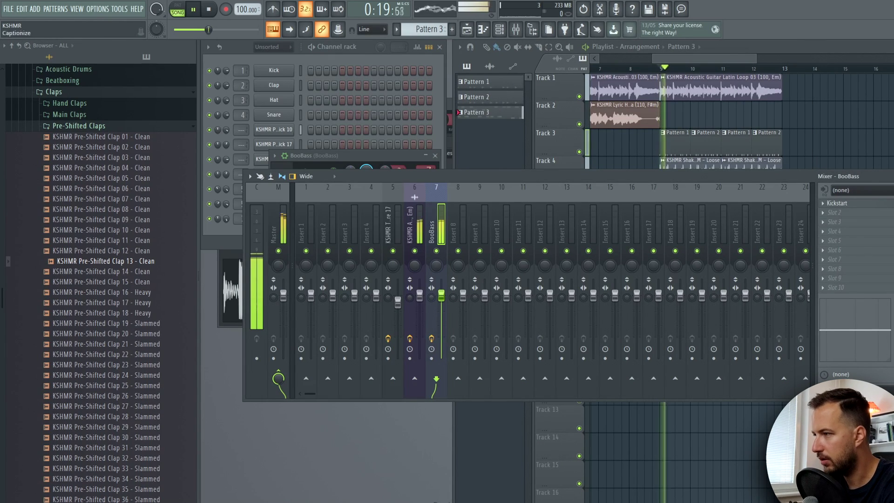
{"action": "left_click", "coordinate": [888, 176]}
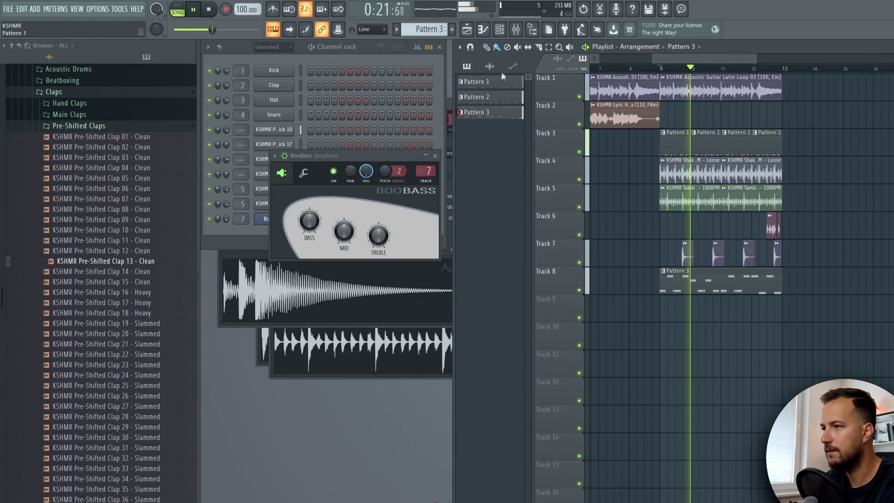
- Remove a pattern clip from Track 3, adjust the clips beside it and duplicate the arrangement selection
{"action": "scroll", "coordinate": [686, 55], "scroll_direction": "down", "scroll_amount": 2}
{"action": "left_click_drag", "start_coordinate": [686, 55], "coordinate": [692, 56]}
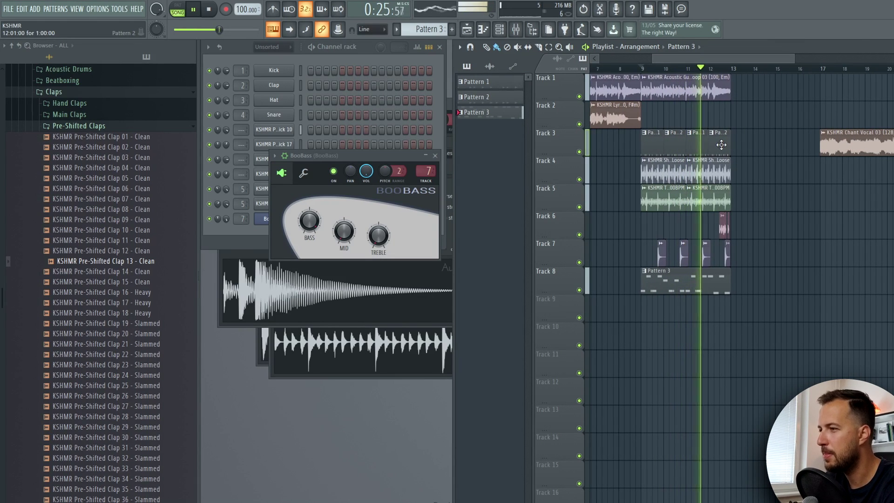
{"action": "right_click", "coordinate": [676, 144]}
{"action": "left_click_drag", "start_coordinate": [675, 144], "coordinate": [653, 143]}
{"action": "key", "text": "ctrl+b"}
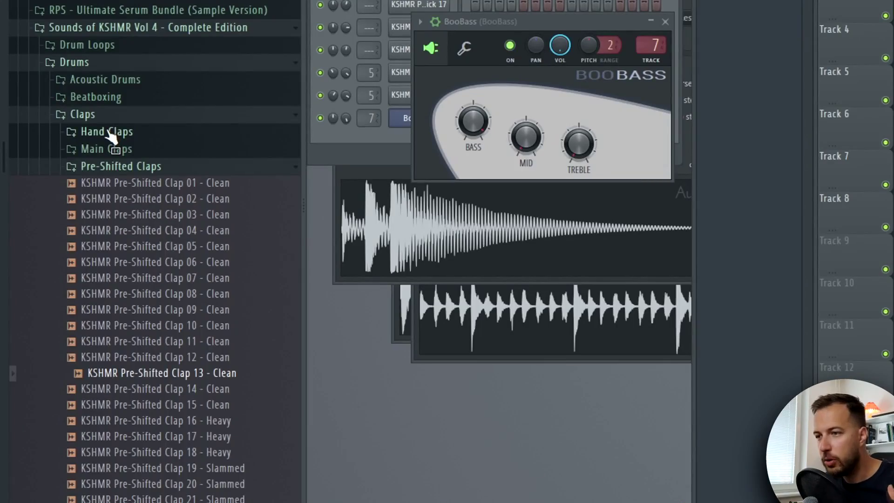
- Look through the Drum Loops genre categories and the Instruments folder of the Sounds of KSHMR Vol 4 pack
{"action": "scroll", "coordinate": [110, 132], "scroll_direction": "up", "scroll_amount": 1}
{"action": "left_click", "coordinate": [116, 124]}
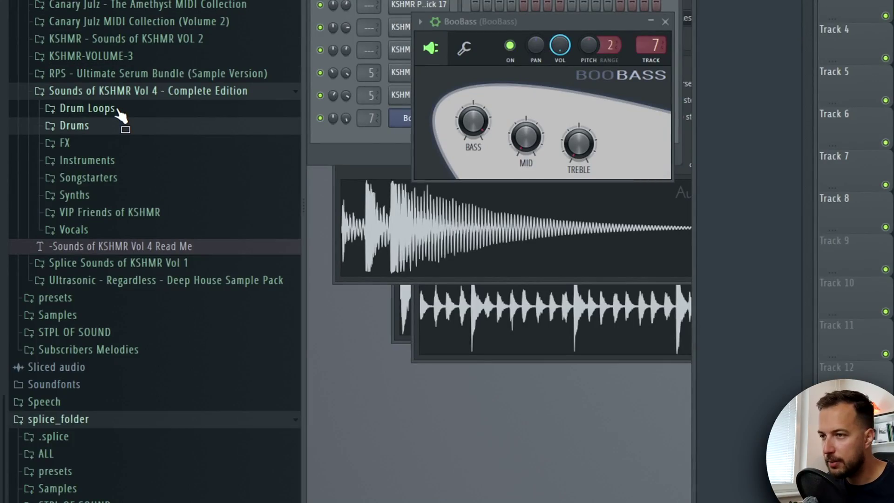
{"action": "left_click", "coordinate": [119, 111]}
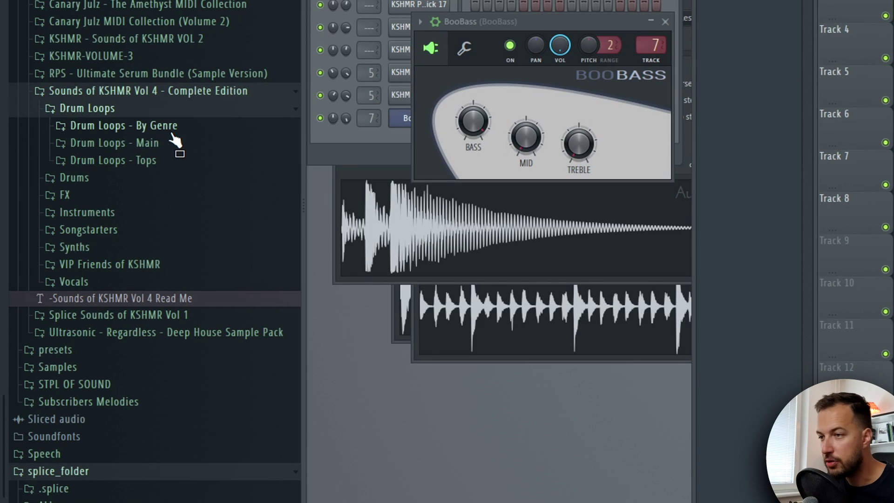
{"action": "left_click", "coordinate": [177, 132]}
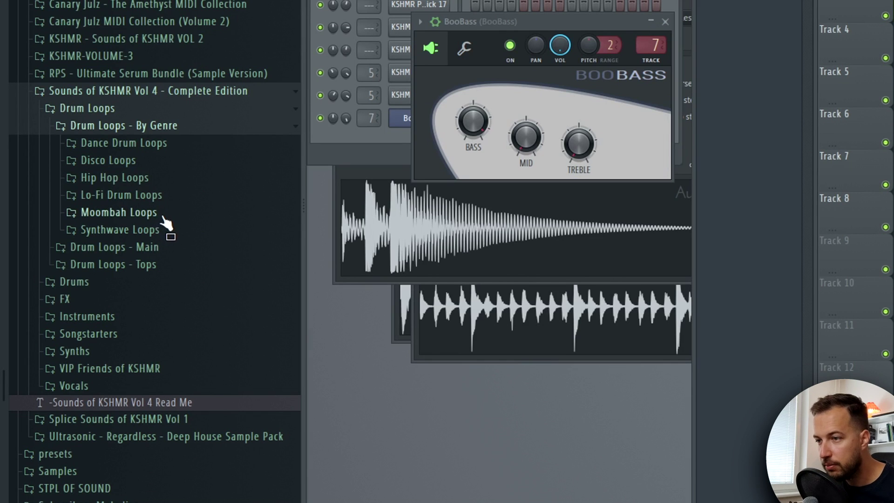
{"action": "left_click", "coordinate": [108, 126]}
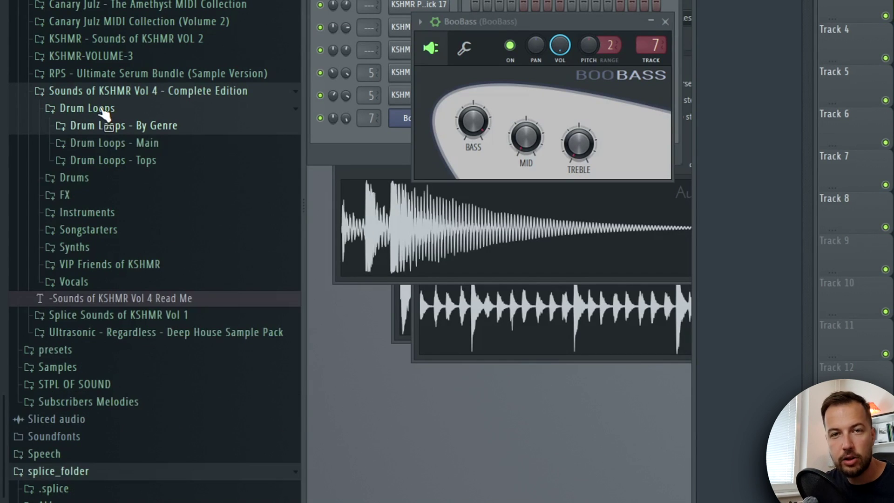
{"action": "left_click", "coordinate": [102, 109]}
{"action": "left_click", "coordinate": [114, 163]}
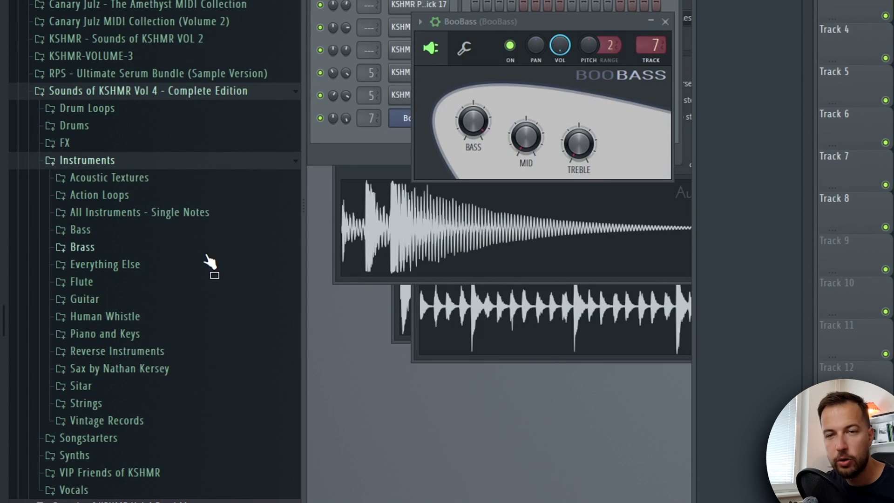
{"action": "left_click", "coordinate": [140, 160]}
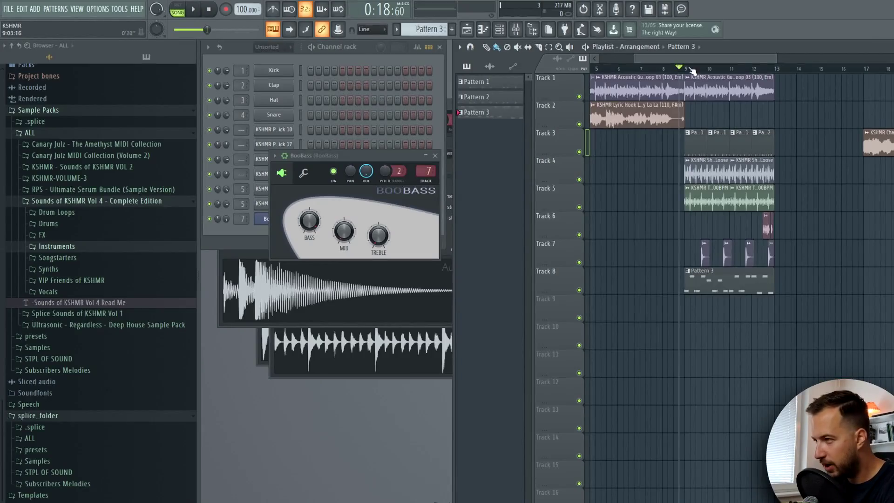
- Trim the shaker, tambourine and bass clips on Tracks 4, 5 and 8 to end at beat 3 of bar 12, where the fill starts
{"action": "key", "text": "space"}
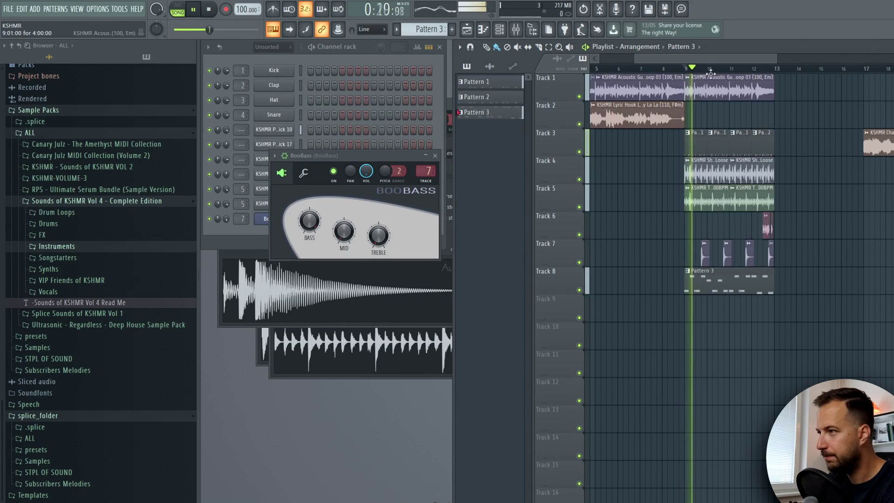
{"action": "scroll", "coordinate": [717, 64], "scroll_direction": "up", "scroll_amount": 3}
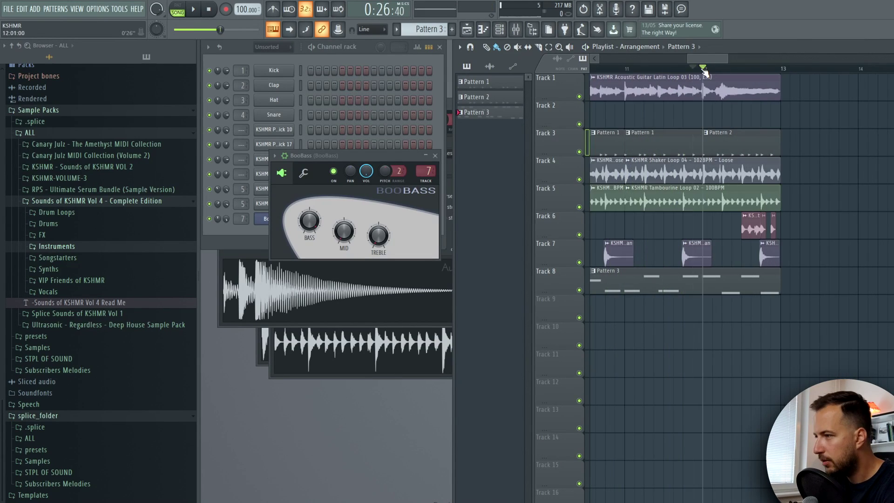
{"action": "scroll", "coordinate": [809, 185], "scroll_direction": "up", "scroll_amount": 3}
{"action": "left_click", "coordinate": [826, 195]}
{"action": "left_click_drag", "start_coordinate": [769, 195], "coordinate": [765, 196]}
{"action": "left_click_drag", "start_coordinate": [828, 171], "coordinate": [776, 174]}
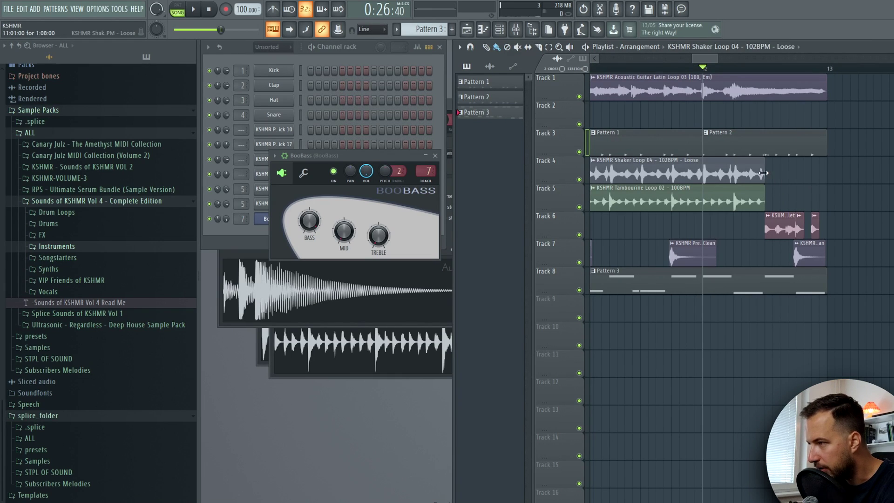
{"action": "key", "text": "space"}
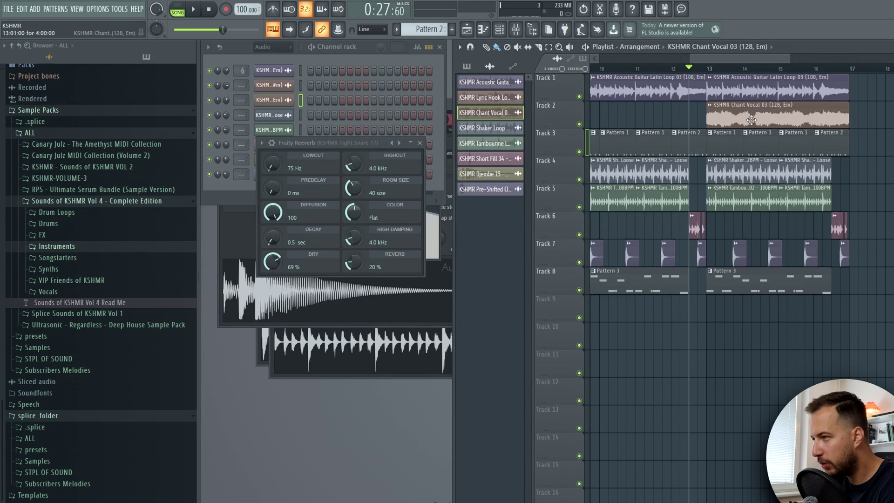
- Route the KSHMR Chant Vocal 03 clip to mixer track 6 and play it with the arrangement
{"action": "double_click", "coordinate": [752, 118]}
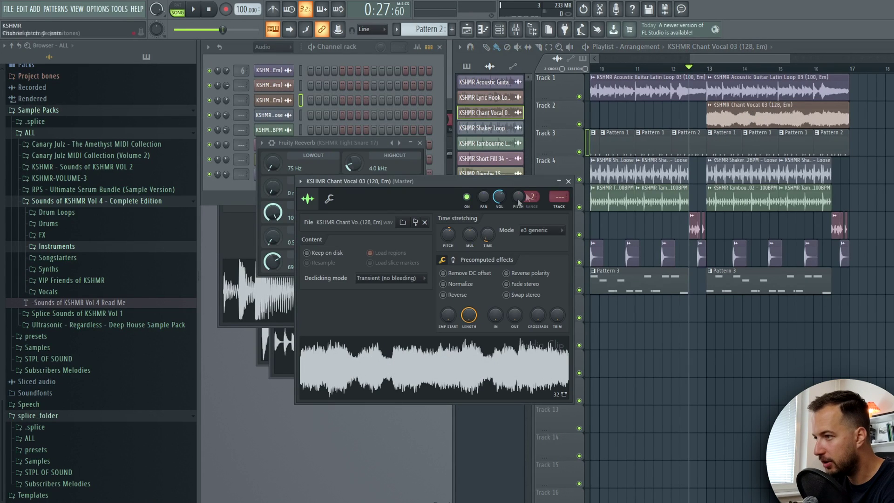
{"action": "left_click_drag", "start_coordinate": [560, 197], "coordinate": [560, 193]}
{"action": "key", "text": "space"}
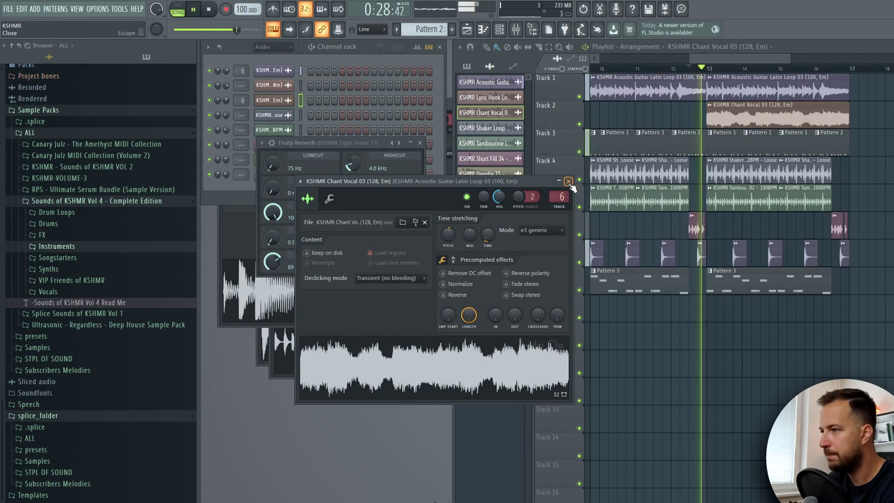
{"action": "left_click", "coordinate": [568, 181]}
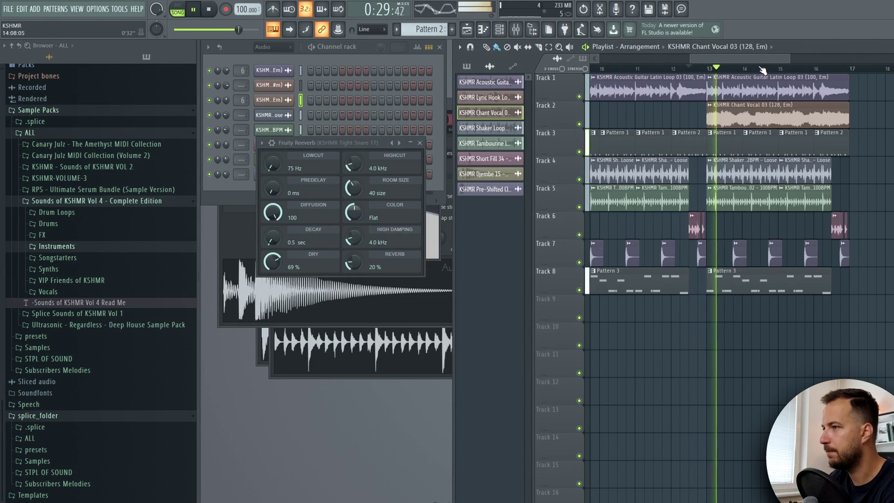
{"action": "scroll", "coordinate": [756, 69], "scroll_direction": "down", "scroll_amount": 2}
{"action": "scroll", "coordinate": [759, 73], "scroll_direction": "down", "scroll_amount": 2}
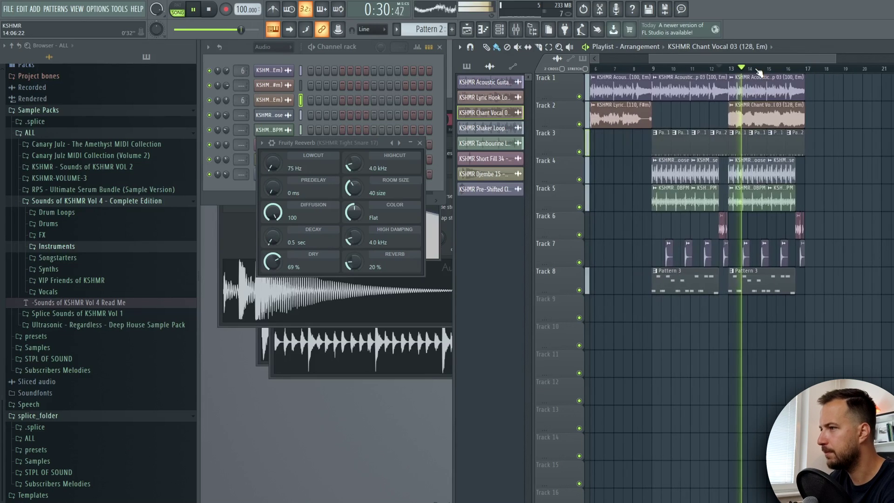
{"action": "scroll", "coordinate": [758, 72], "scroll_direction": "down", "scroll_amount": 2}
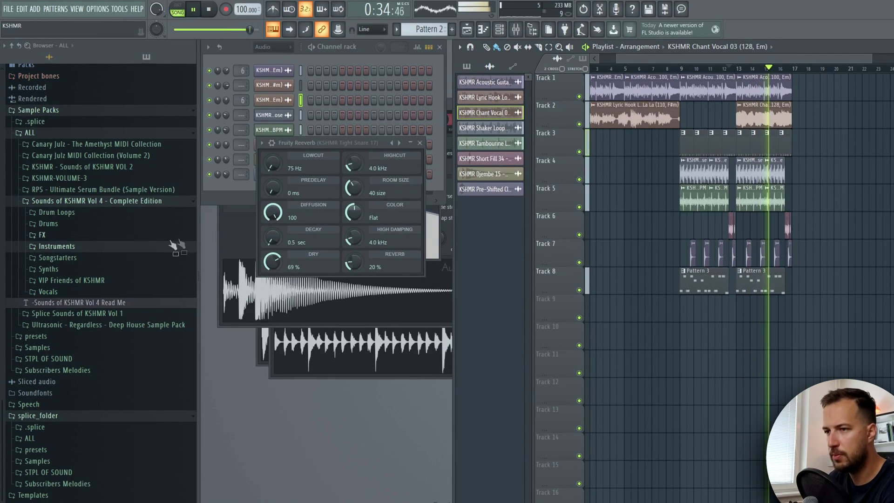
- Move the chant vocal clip on Track 2 away from the arrangement to bar 28
{"action": "left_click", "coordinate": [93, 291]}
{"action": "key", "text": "space"}
{"action": "right_click", "coordinate": [752, 116]}
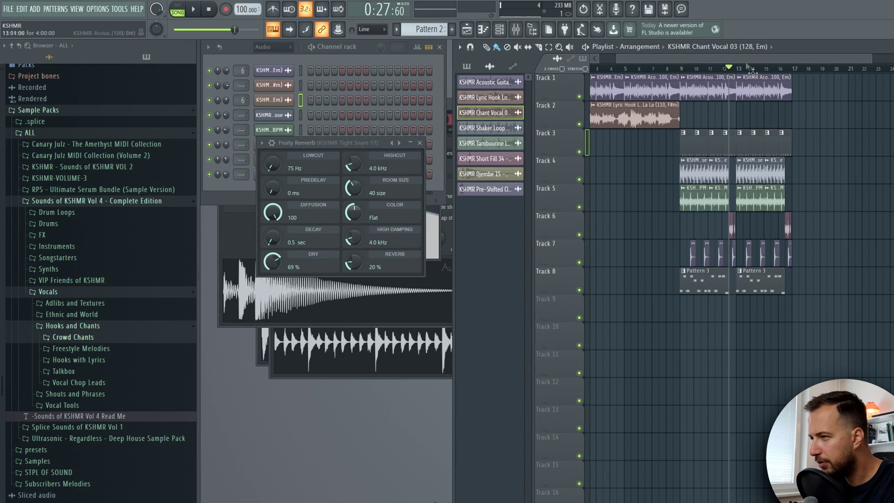
{"action": "key", "text": "ctrl+z"}
{"action": "left_click_drag", "start_coordinate": [769, 118], "coordinate": [891, 116]}
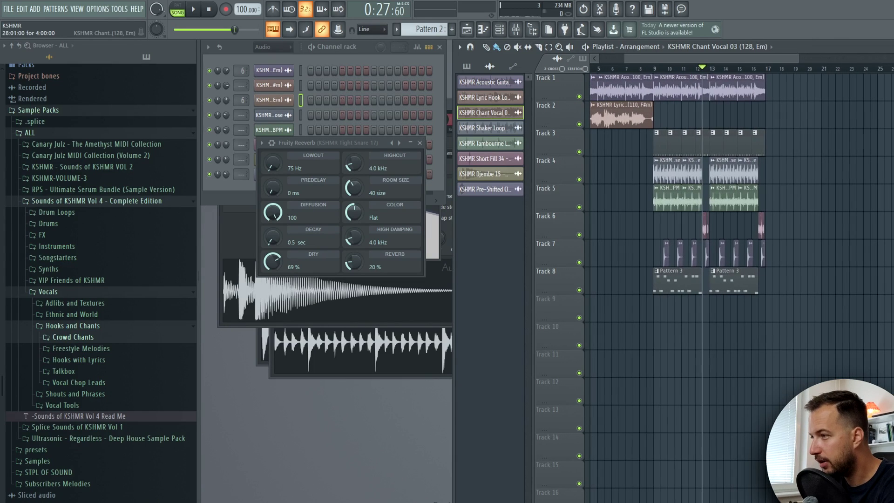
- Bring in Lyric Hook Loop 14 at bar 13 on Track 2 and sidechain it on mixer track 8 with Kickstart at 58% mix
{"action": "left_click", "coordinate": [693, 49]}
{"action": "left_click_drag", "start_coordinate": [656, 59], "coordinate": [604, 60]}
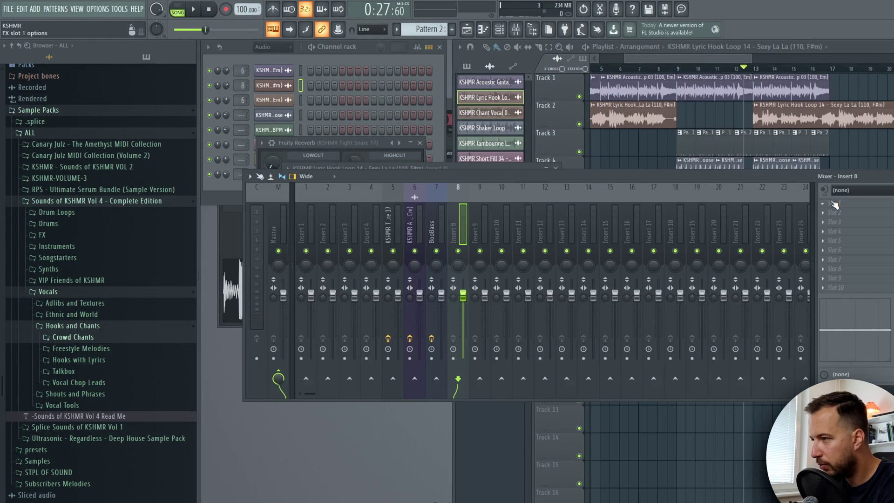
{"action": "left_click", "coordinate": [831, 199]}
{"action": "left_click", "coordinate": [695, 49]}
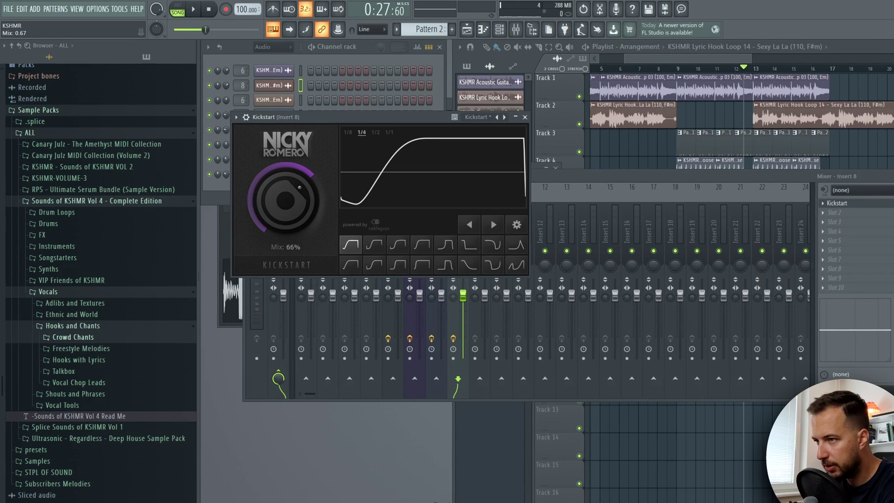
{"action": "left_click", "coordinate": [525, 118]}
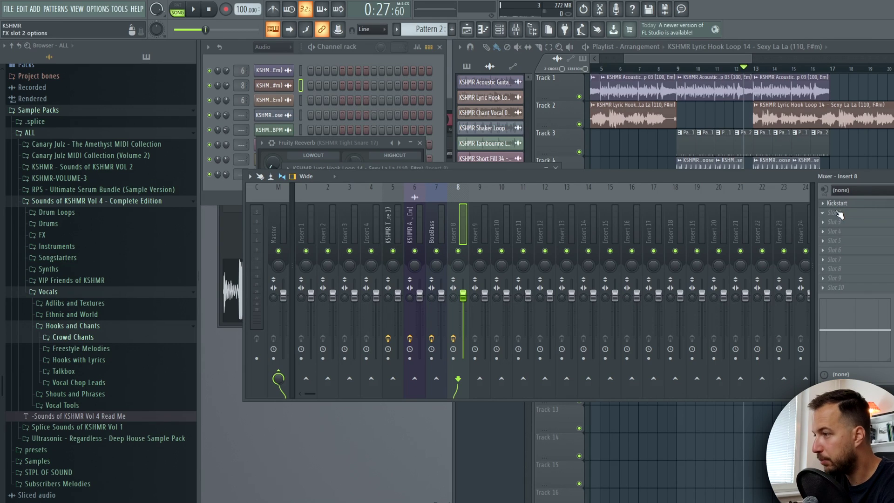
{"action": "left_click", "coordinate": [839, 213]}
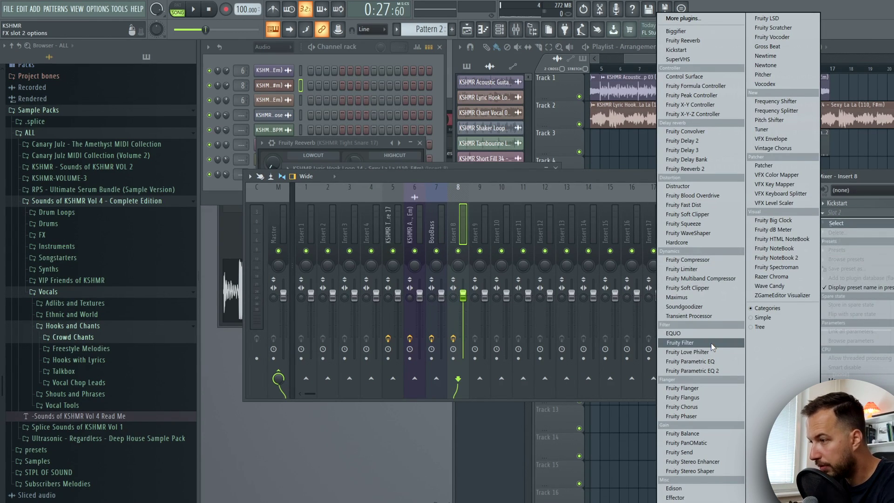
{"action": "left_click", "coordinate": [857, 177]}
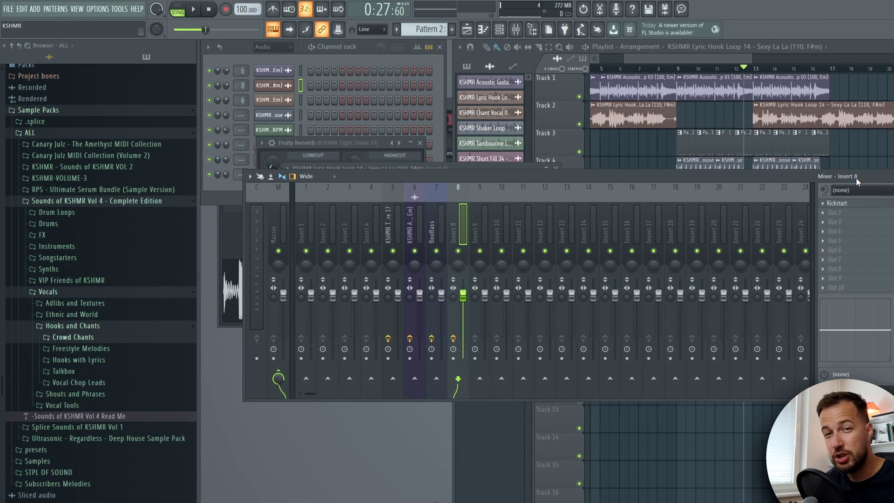
{"action": "key", "text": "F9"}
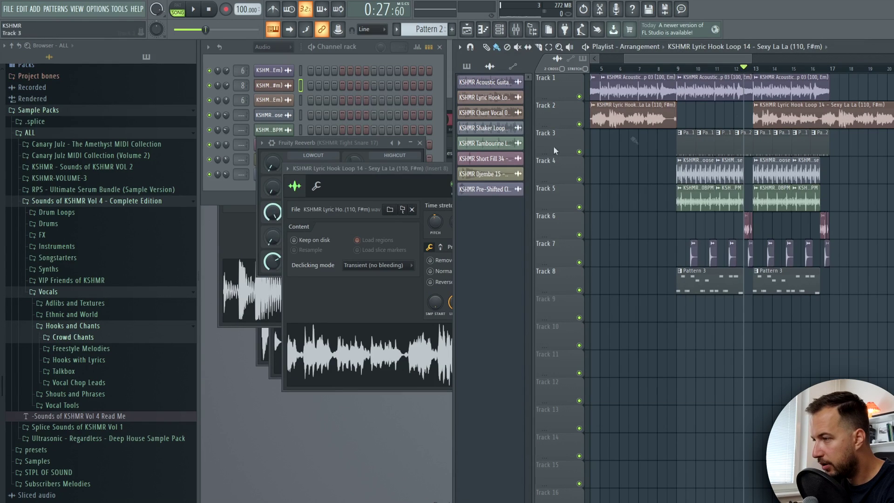
- Select the bar 13 to 17 clips on Track 1 and Tracks 3 to 8, leaving out the vocal, and duplicate them
{"action": "key", "text": "space"}
{"action": "left_click_drag", "start_coordinate": [736, 61], "coordinate": [712, 96]}
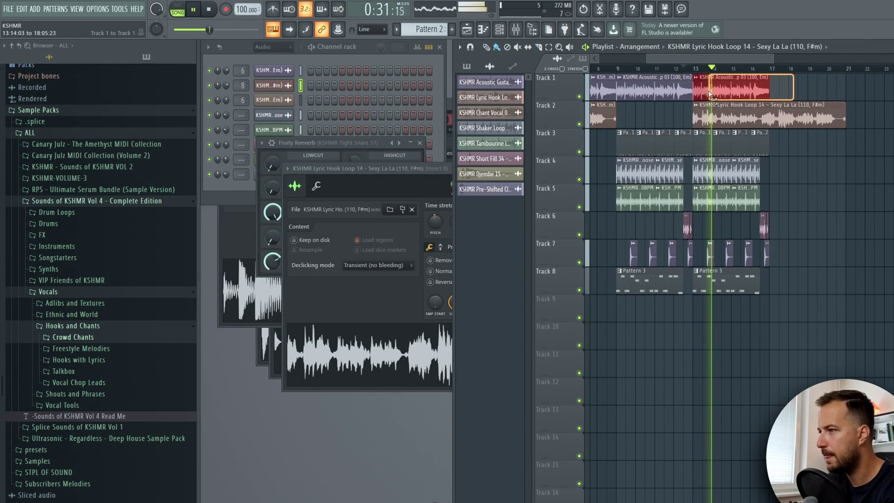
{"action": "left_click_drag", "start_coordinate": [784, 135], "coordinate": [700, 292]}
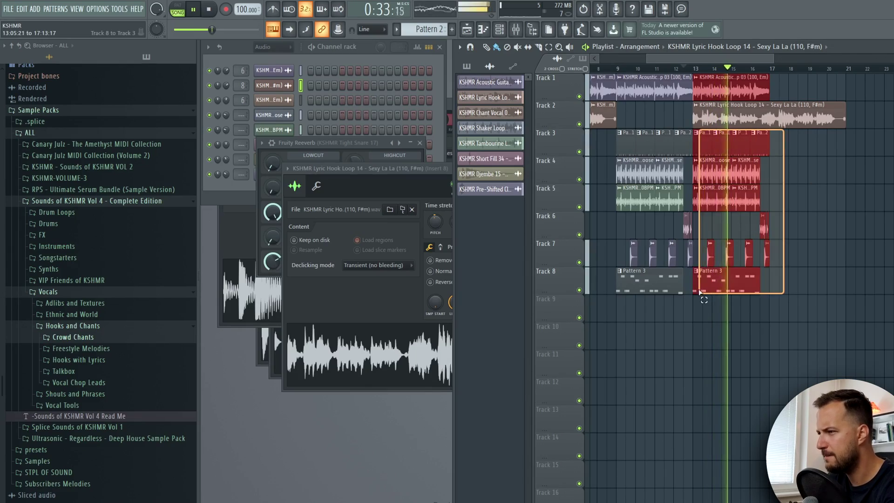
{"action": "key", "text": "ctrl+b"}
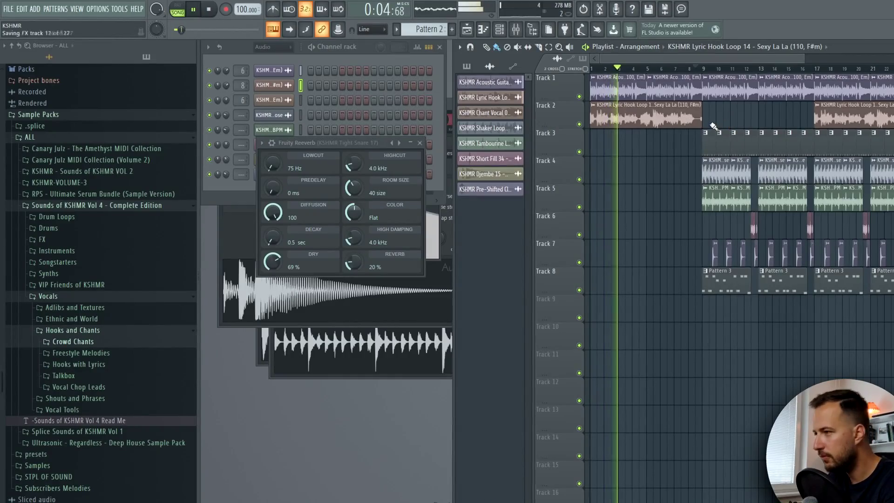
- Review the Fruity Reeverb and Fruity parametric EQ 2 on mixer track 8 and play the arrangement from bar 16
{"action": "key", "text": "space"}
{"action": "left_click", "coordinate": [526, 31]}
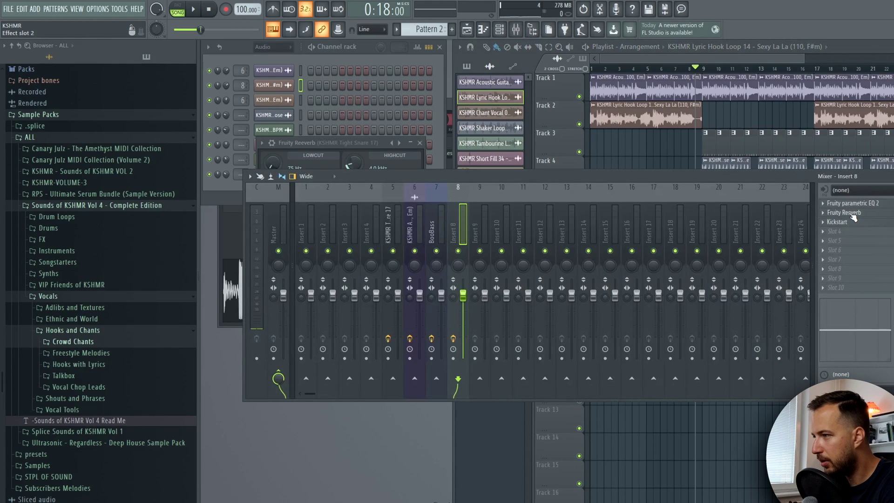
{"action": "left_click", "coordinate": [852, 214]}
{"action": "left_click", "coordinate": [851, 203]}
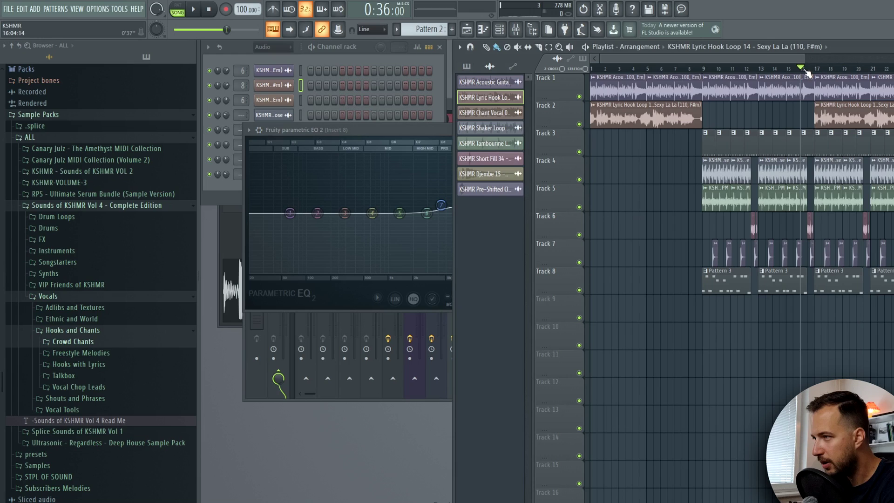
{"action": "key", "text": "space"}
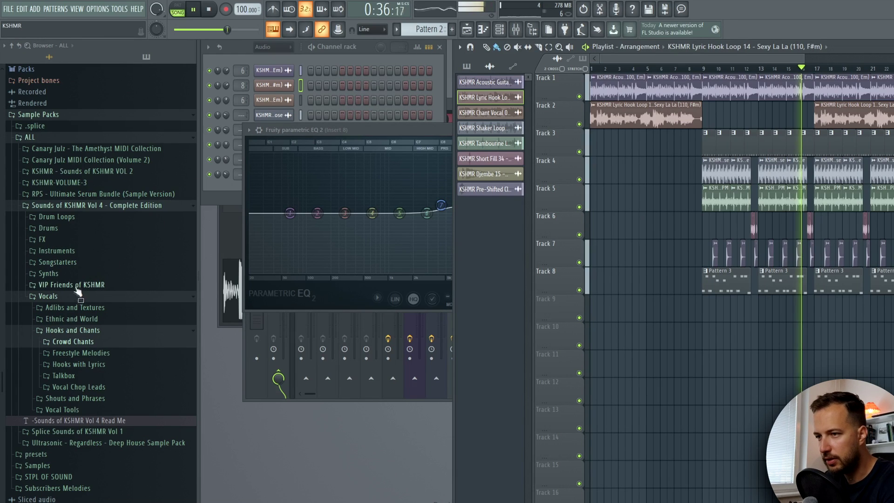
- Find KSHMR Impact High 01 in the High Impacts folder under FX and place it on Track 9 at bar 9
{"action": "left_click", "coordinate": [71, 330]}
{"action": "left_click", "coordinate": [70, 296]}
{"action": "left_click", "coordinate": [77, 239]}
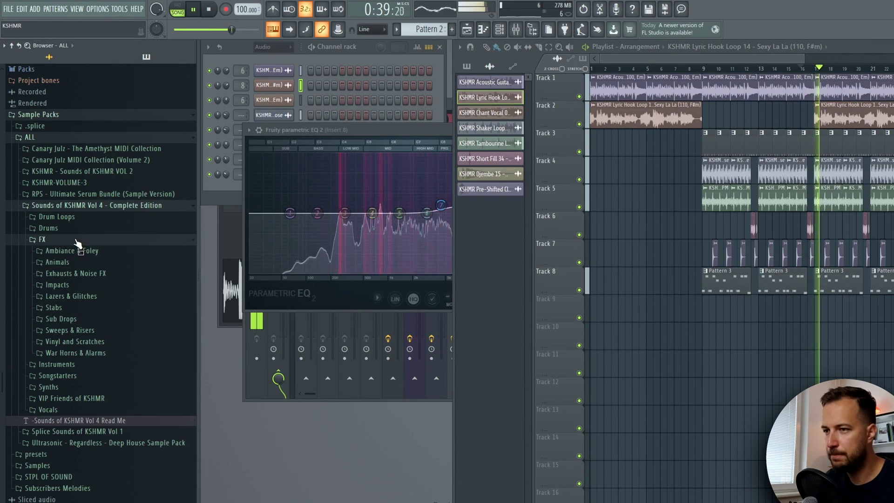
{"action": "left_click", "coordinate": [75, 239]}
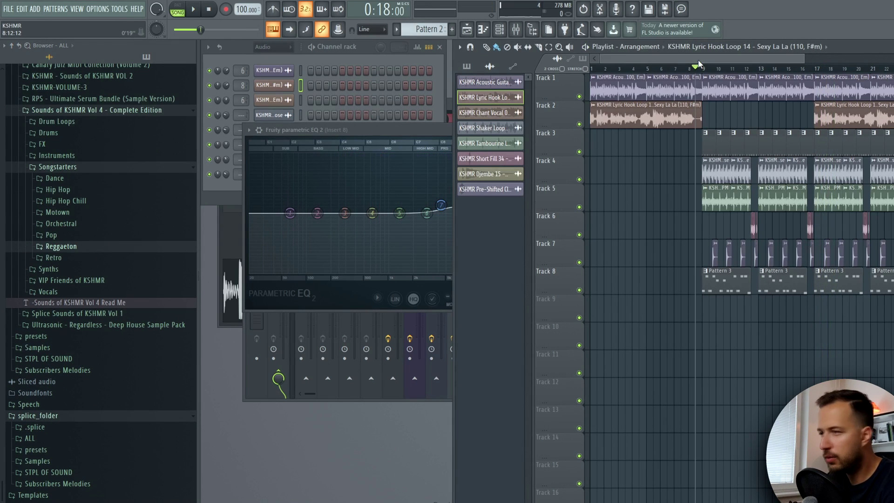
{"action": "left_click_drag", "start_coordinate": [698, 60], "coordinate": [744, 59]}
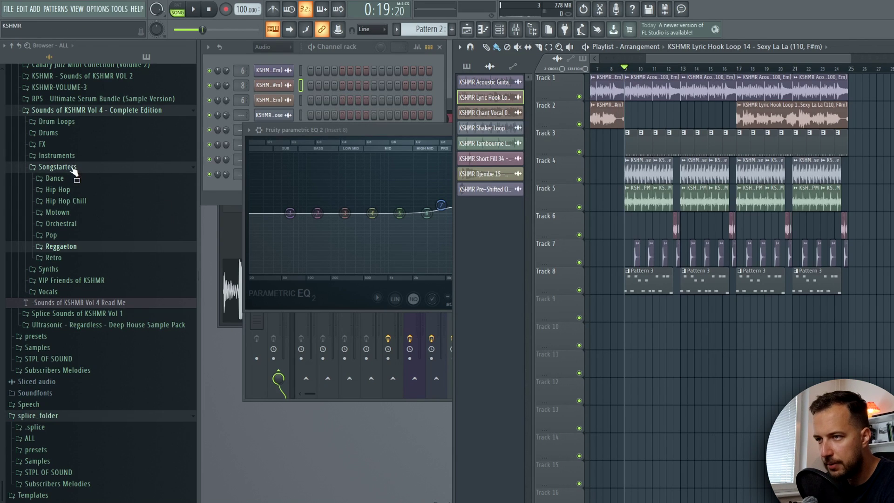
{"action": "left_click", "coordinate": [74, 168]}
{"action": "left_click", "coordinate": [58, 235]}
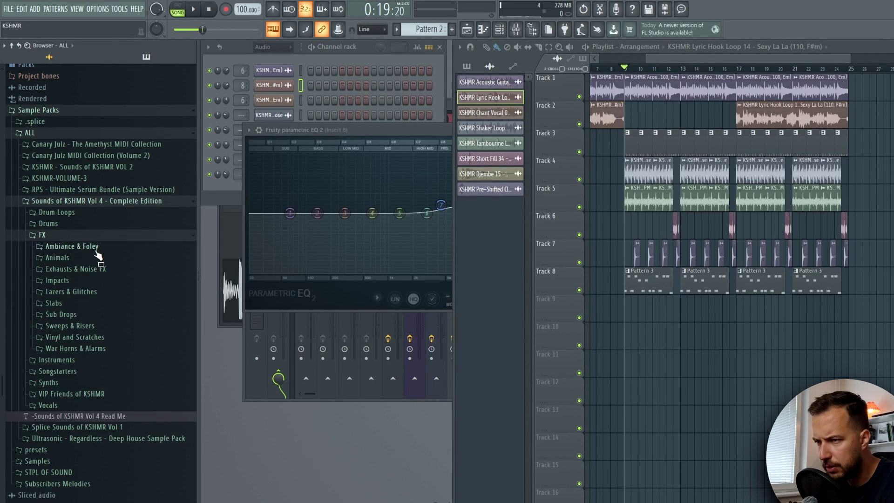
{"action": "left_click", "coordinate": [100, 280]}
{"action": "left_click_drag", "start_coordinate": [97, 339], "coordinate": [627, 312]}
{"action": "left_click", "coordinate": [479, 209]}
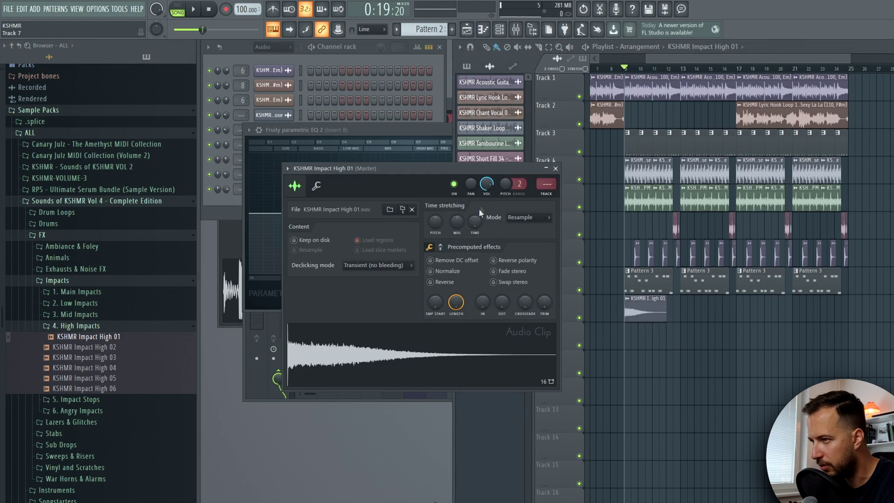
- Audition the impact on Track 9 by playing the arrangement from bar 8
{"action": "left_click", "coordinate": [617, 69]}
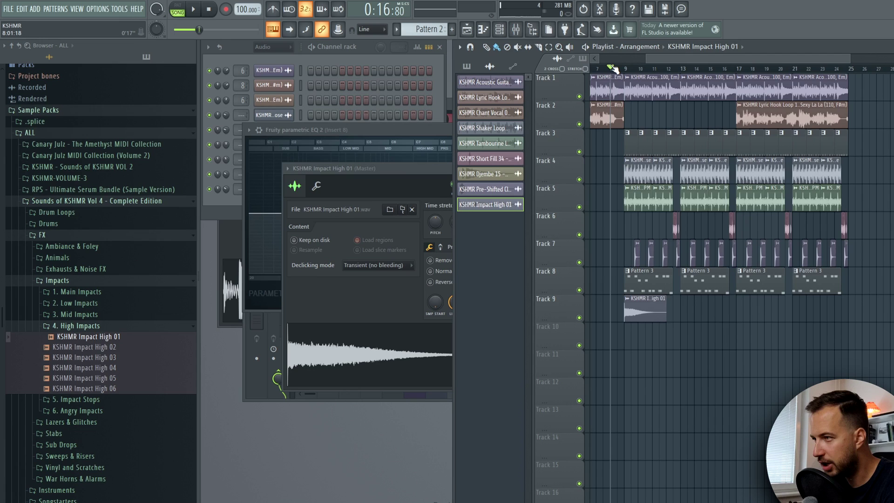
{"action": "key", "text": "space"}
{"action": "scroll", "coordinate": [618, 69], "scroll_direction": "up", "scroll_amount": 2}
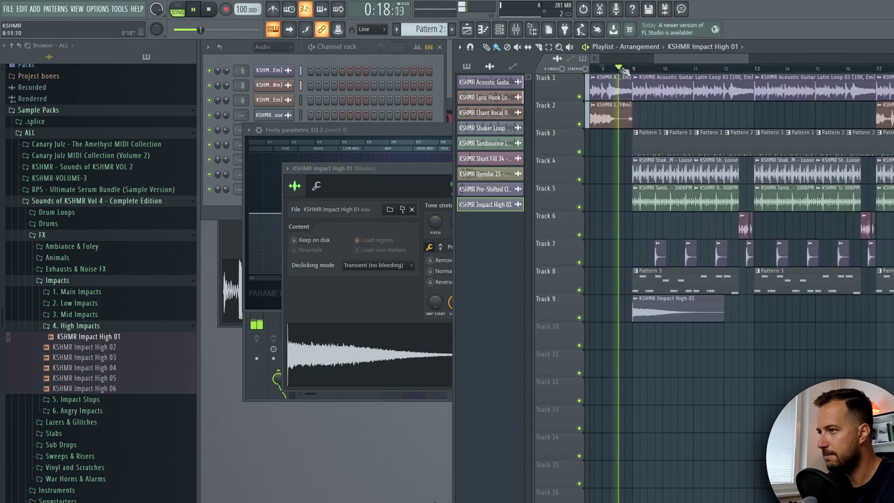
- Open the channel settings of the KSHMR Impact High 01 clip and lower its volume to about 23%
{"action": "double_click", "coordinate": [662, 311]}
{"action": "left_click_drag", "start_coordinate": [488, 184], "coordinate": [487, 208]}
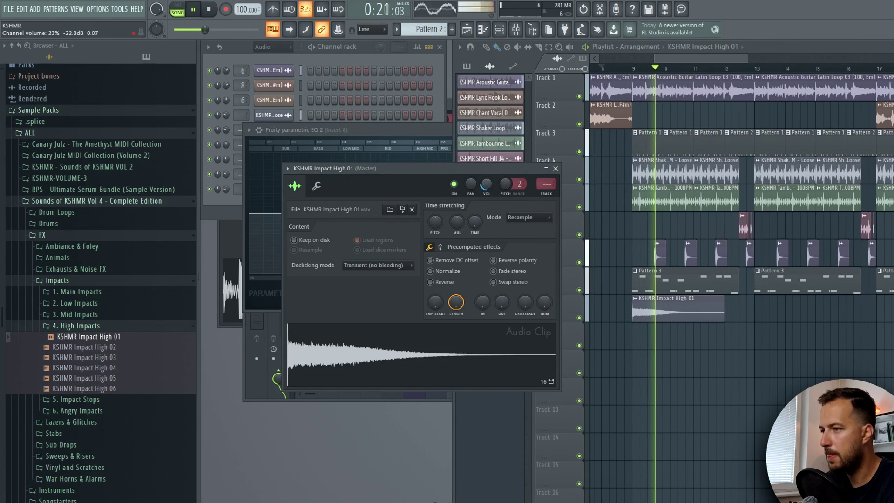
{"action": "left_click", "coordinate": [676, 269]}
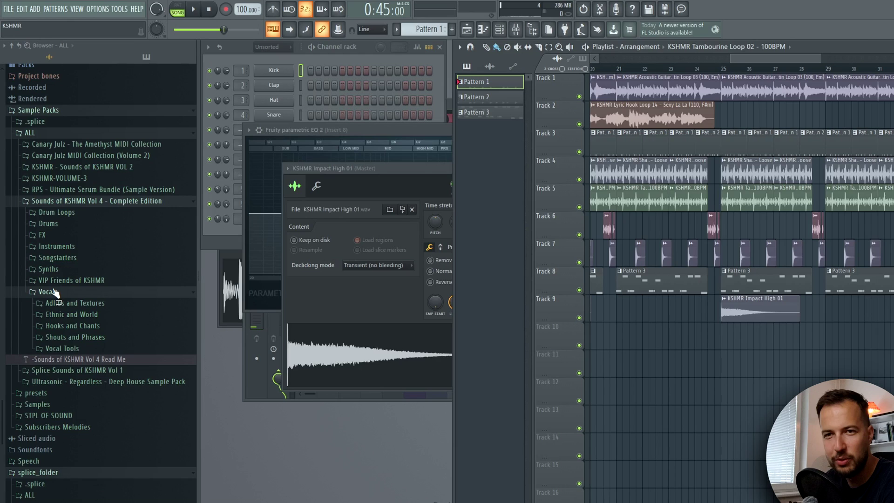
- Find KSHMR Flute Loop 07 (96, Fm) in the Flute Loops folder under Instruments and place it on Track 10 at bar 25
{"action": "left_click", "coordinate": [60, 247]}
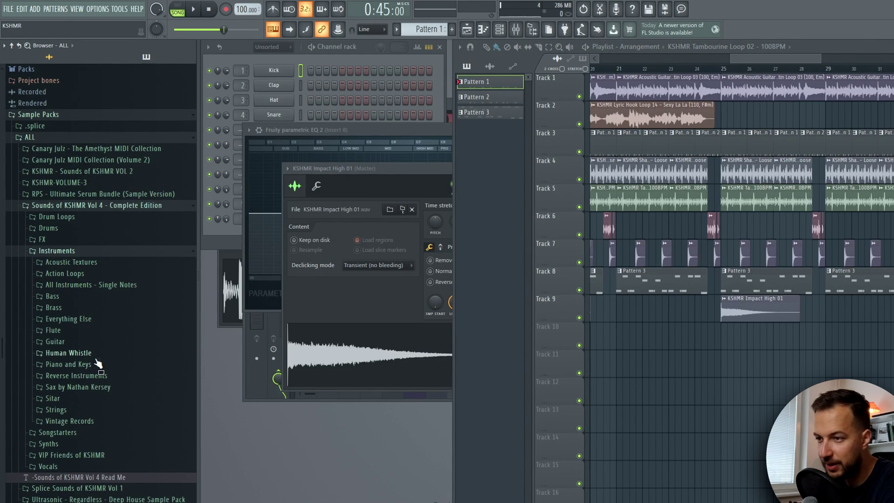
{"action": "left_click", "coordinate": [82, 329]}
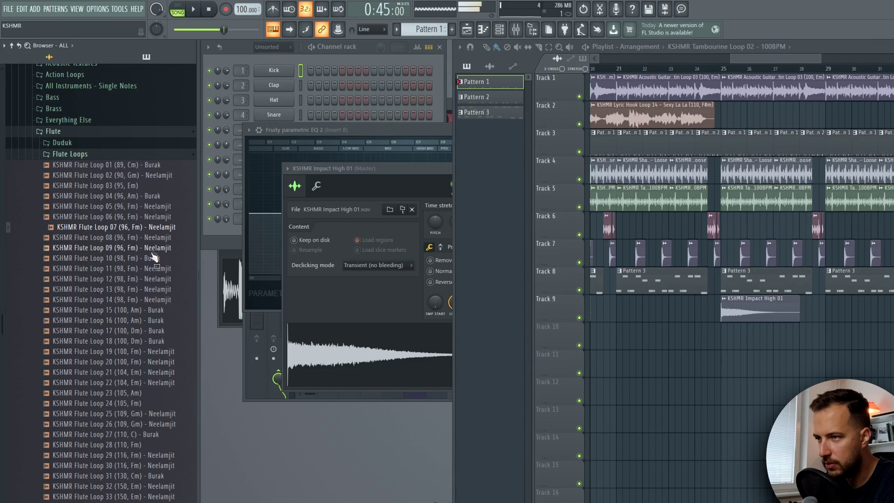
{"action": "left_click_drag", "start_coordinate": [496, 281], "coordinate": [720, 336]}
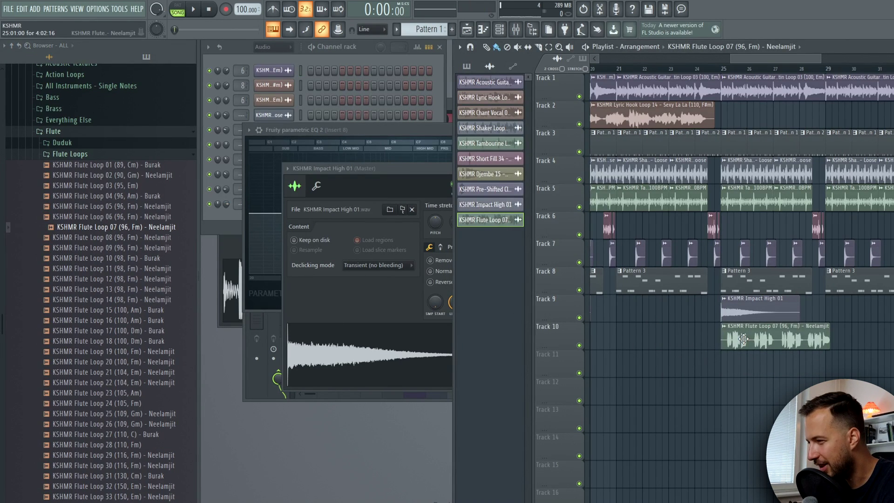
- Time-stretch the flute loop to four bars in Auto mode and audition it in the arrangement from just before bar 25
{"action": "double_click", "coordinate": [744, 340]}
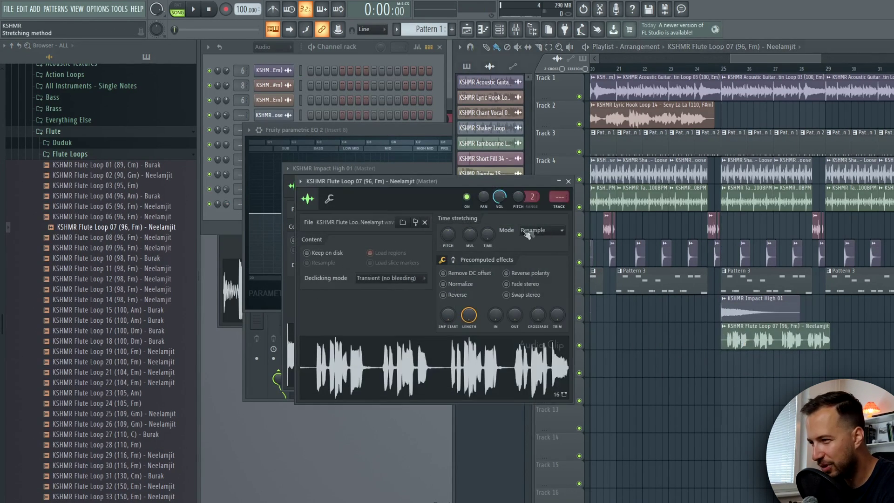
{"action": "left_click", "coordinate": [715, 69]}
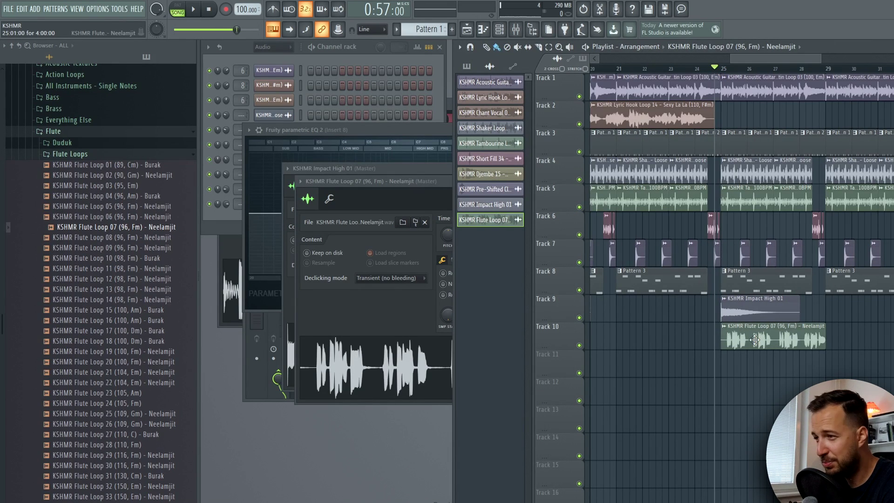
{"action": "left_click", "coordinate": [442, 191]}
{"action": "key", "text": "space"}
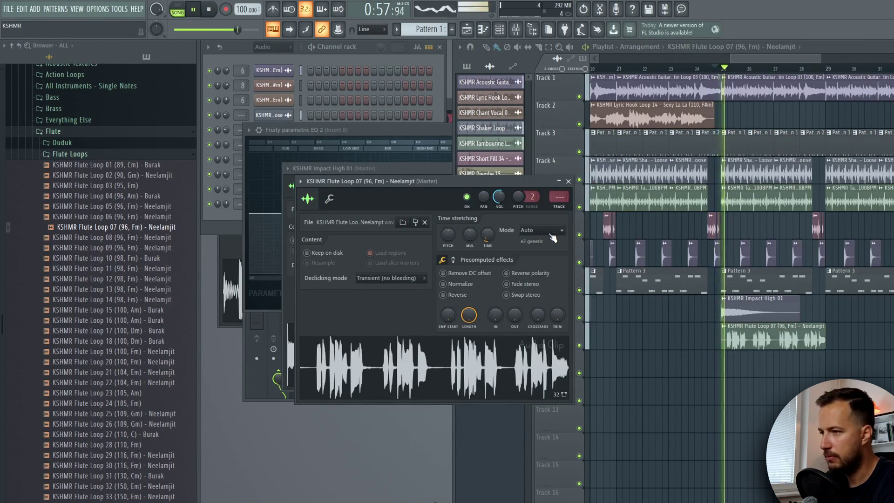
- Route the flute loop to mixer track 9 and load Kickstart into its first effect slot
{"action": "left_click", "coordinate": [564, 207]}
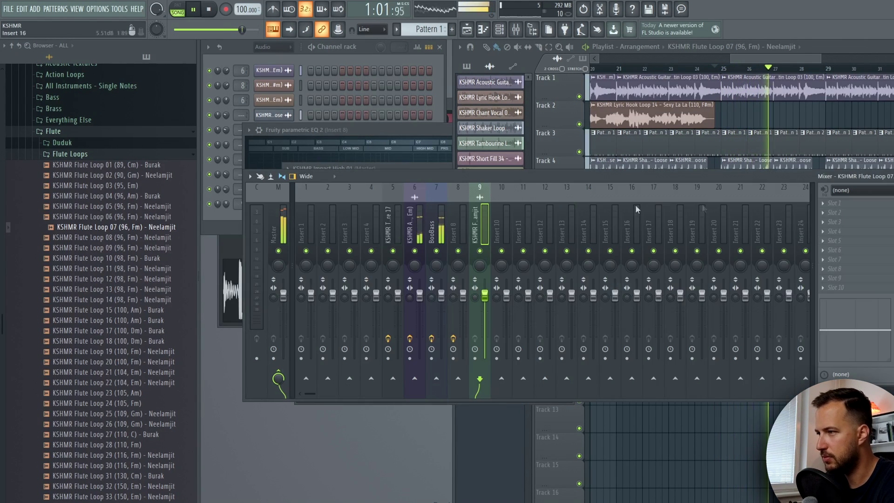
{"action": "key", "text": "space"}
{"action": "left_click", "coordinate": [857, 203]}
{"action": "left_click", "coordinate": [680, 50]}
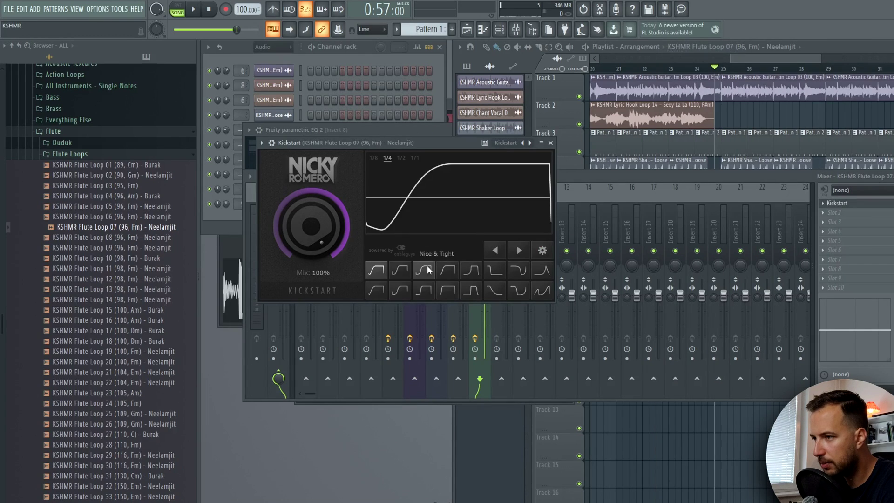
{"action": "left_click", "coordinate": [551, 144]}
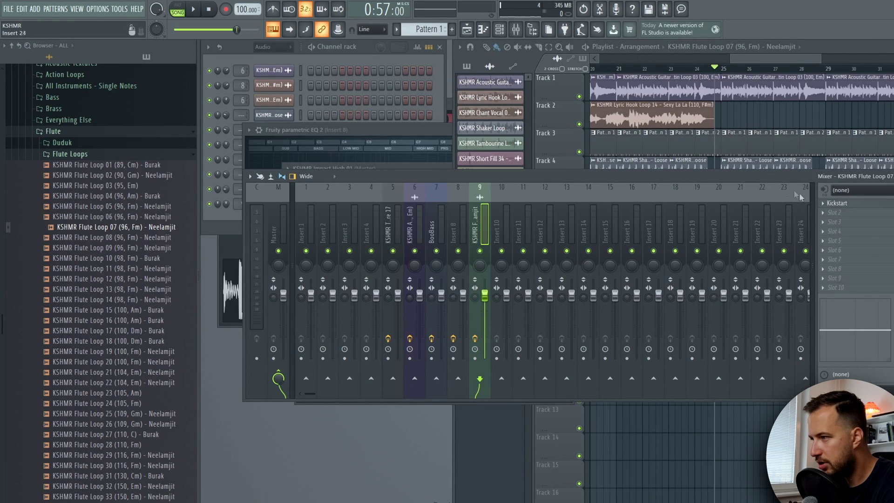
{"action": "left_click", "coordinate": [824, 213]}
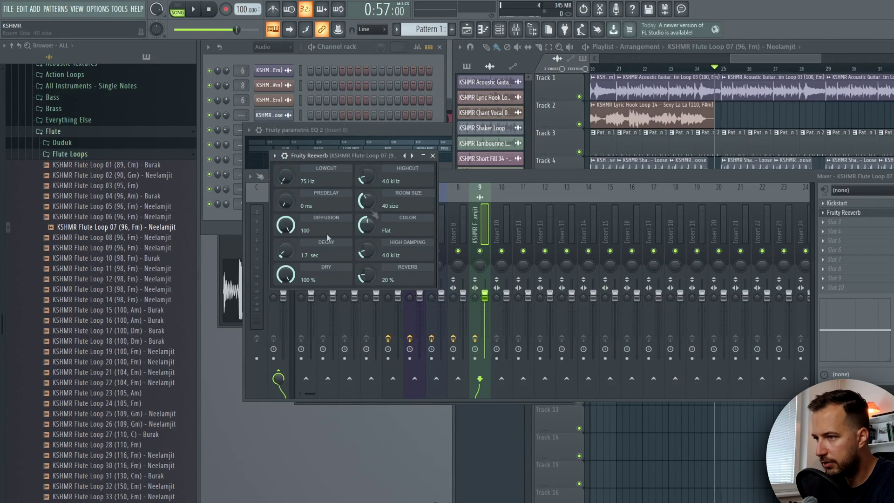
{"action": "key", "text": "F9"}
{"action": "key", "text": "space"}
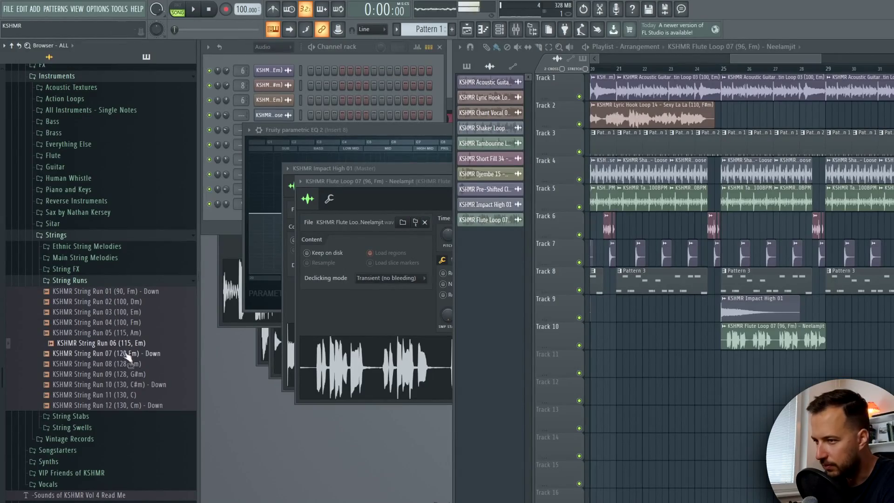
- Find KSHMR String Loop 15 (113, Em) - Disco in Main String Melodies and load it in place of the flute loop sample
{"action": "left_click", "coordinate": [83, 280]}
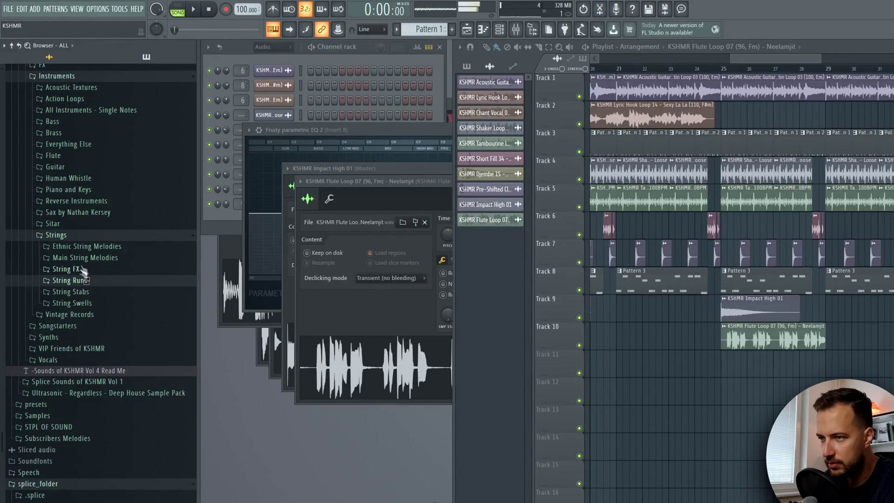
{"action": "left_click", "coordinate": [84, 259]}
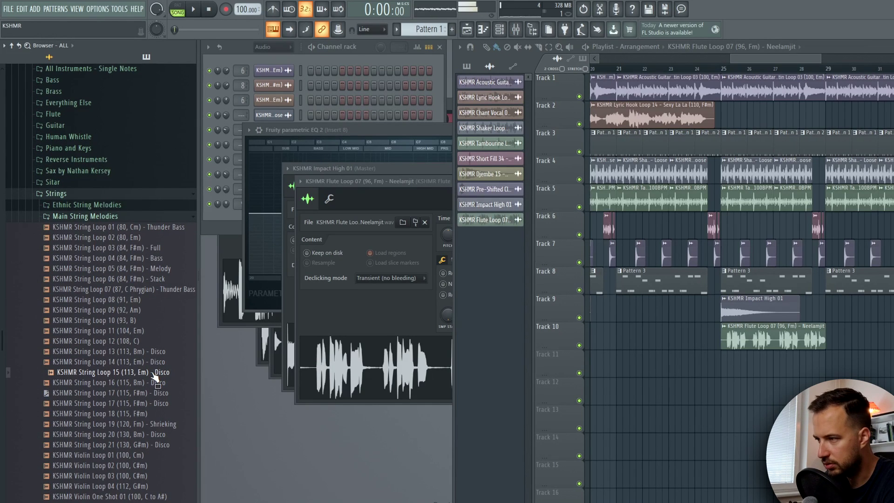
{"action": "middle_click", "coordinate": [155, 374]}
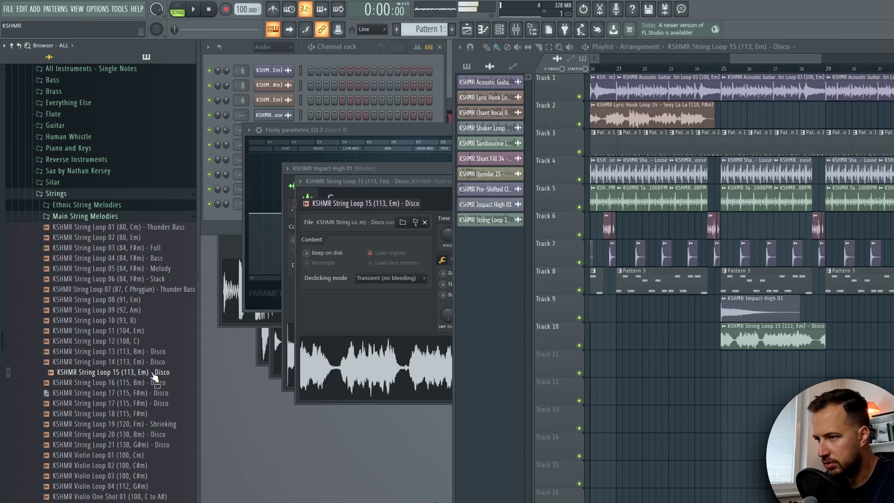
- Audition the string loop with the arrangement and duplicate its clip on Track 10 to bar 29
{"action": "left_click", "coordinate": [403, 179]}
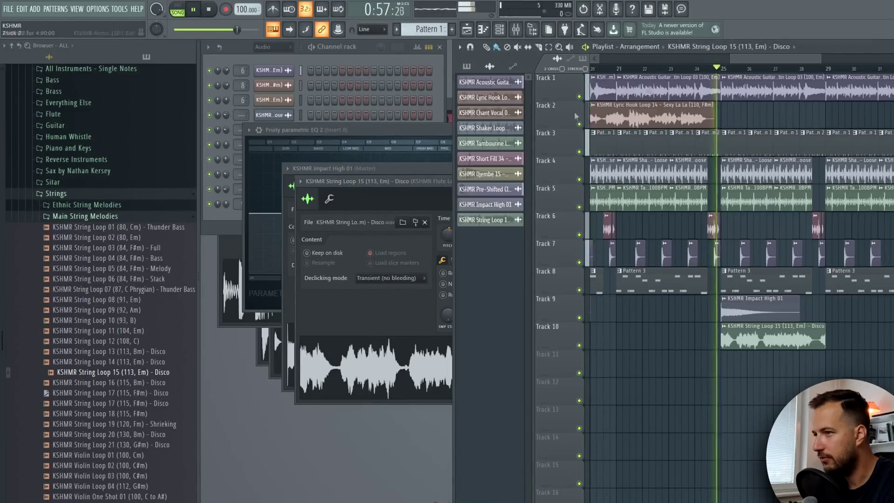
{"action": "left_click", "coordinate": [412, 185]}
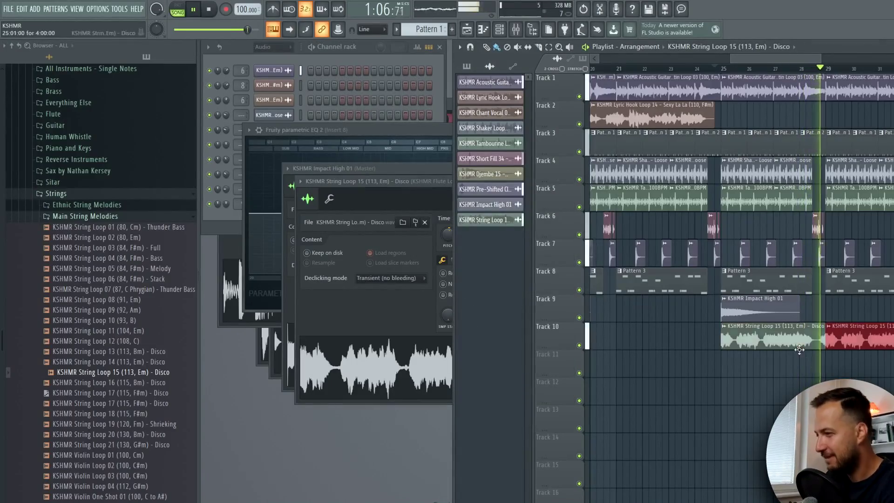
{"action": "left_click", "coordinate": [821, 371], "text": "ctrl"}
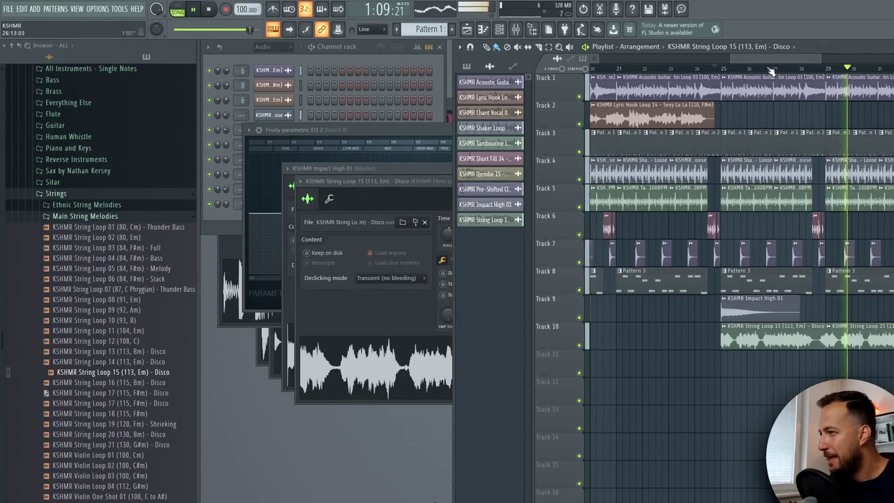
{"action": "left_click_drag", "start_coordinate": [768, 60], "coordinate": [785, 67]}
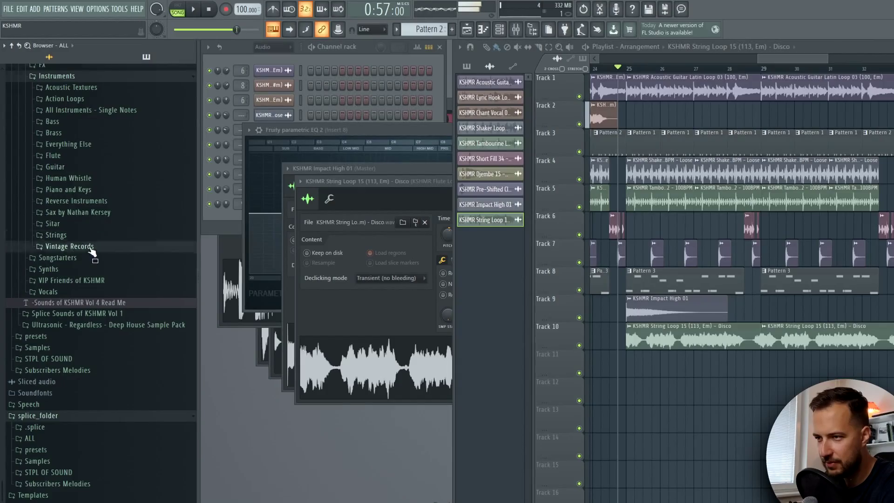
- Place KSHMR Vintage Record Loop 12 (110, Fm) - Horn Jazz Anthem from Vintage Records on Track 11 at bar 25 and mute Track 10
{"action": "left_click", "coordinate": [91, 247]}
{"action": "left_click", "coordinate": [133, 341]}
{"action": "scroll", "coordinate": [126, 321], "scroll_direction": "down", "scroll_amount": 3}
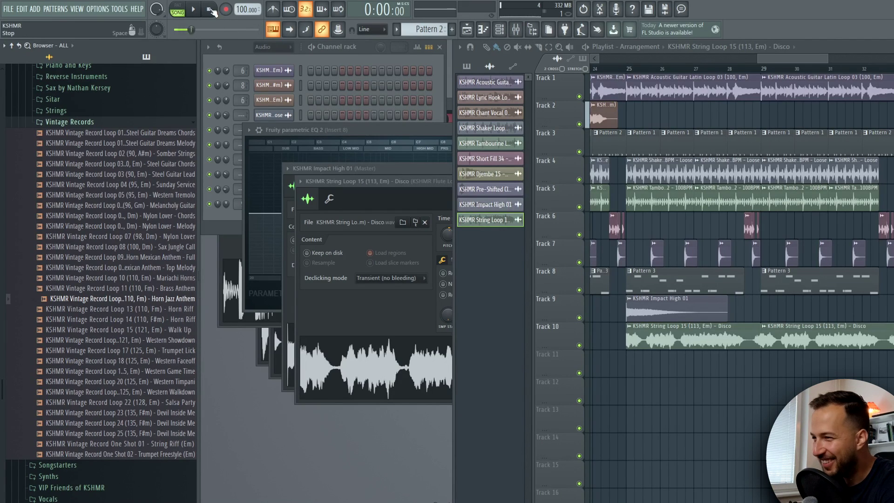
{"action": "left_click", "coordinate": [364, 48]}
{"action": "left_click_drag", "start_coordinate": [176, 301], "coordinate": [629, 361]}
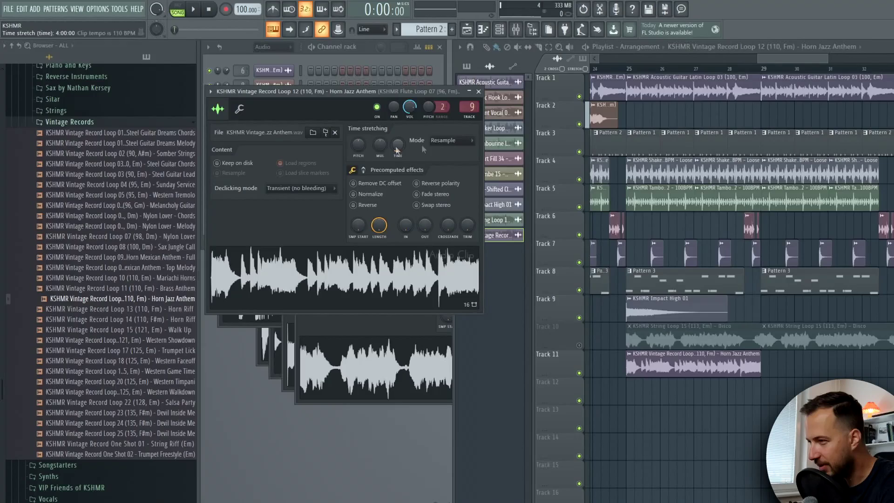
- Lower the Horn Jazz Anthem channel's volume to about 60%, change its time-stretching mode and audition it from just before bar 25
{"action": "left_click", "coordinate": [619, 70]}
{"action": "left_click_drag", "start_coordinate": [410, 107], "coordinate": [410, 109]}
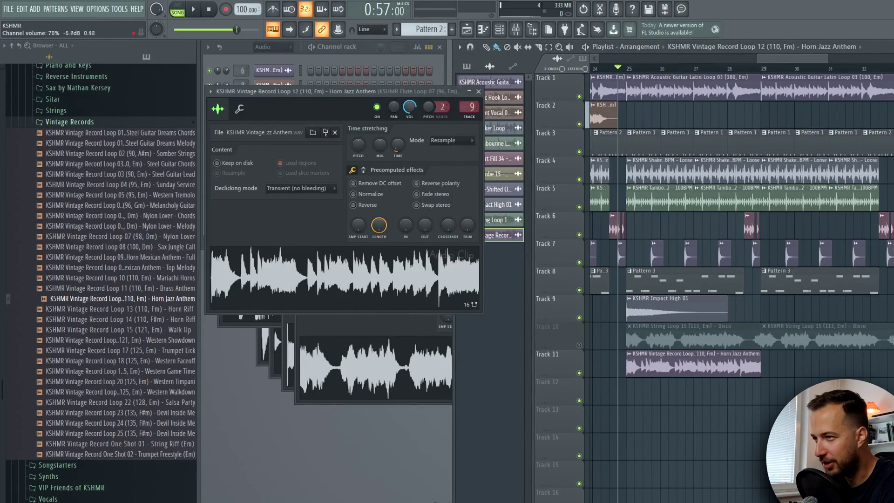
{"action": "key", "text": "space"}
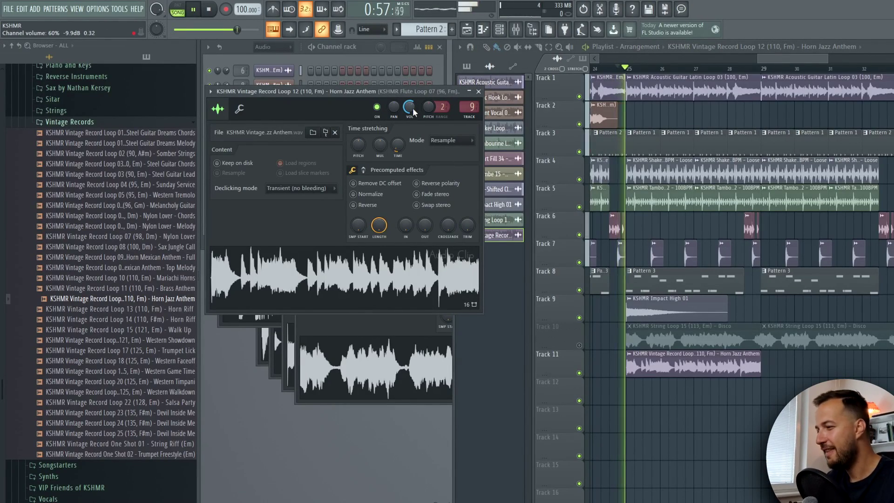
{"action": "key", "text": "space"}
{"action": "left_click", "coordinate": [433, 139]}
{"action": "left_click", "coordinate": [474, 152]}
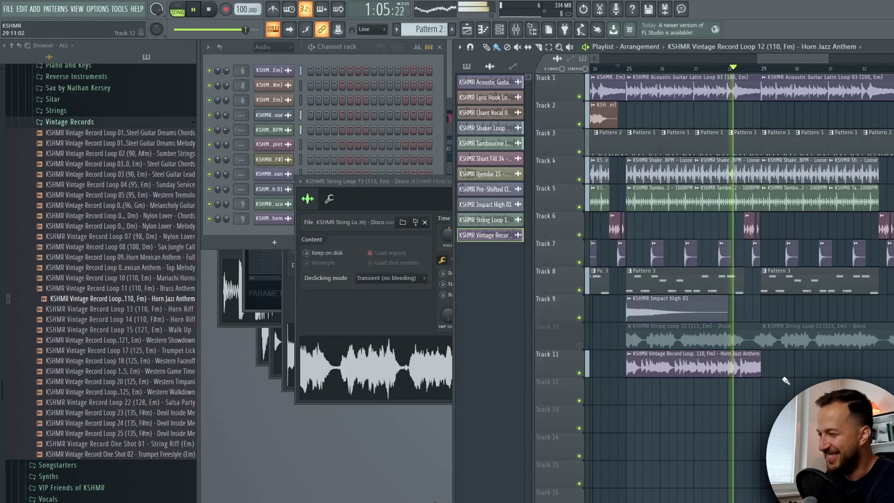
- Duplicate the Horn Jazz Anthem clip on Track 11 to bar 29
{"action": "left_click_drag", "start_coordinate": [777, 371], "coordinate": [724, 359]}
{"action": "key", "text": "ctrl+b"}
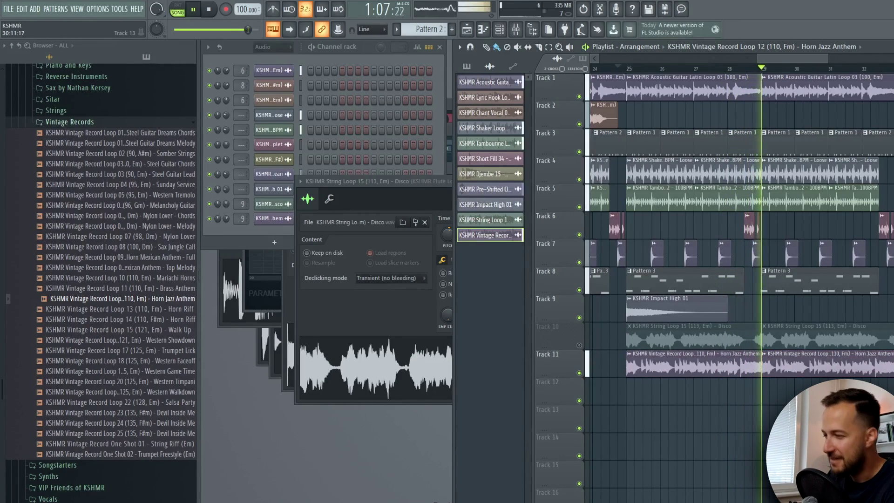
{"action": "left_click_drag", "start_coordinate": [788, 60], "coordinate": [790, 62]}
{"action": "left_click", "coordinate": [793, 70], "text": "ctrl"}
{"action": "scroll", "coordinate": [792, 70], "scroll_direction": "down", "scroll_amount": 2}
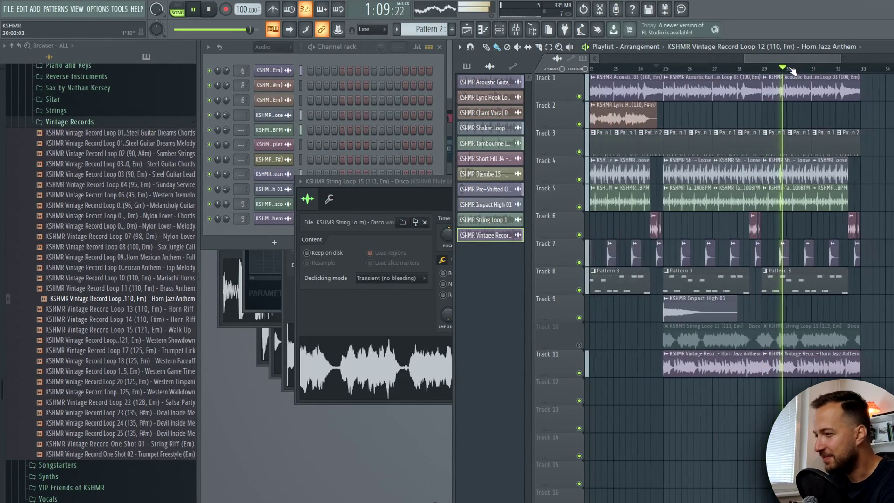
{"action": "scroll", "coordinate": [793, 70], "scroll_direction": "down", "scroll_amount": 1}
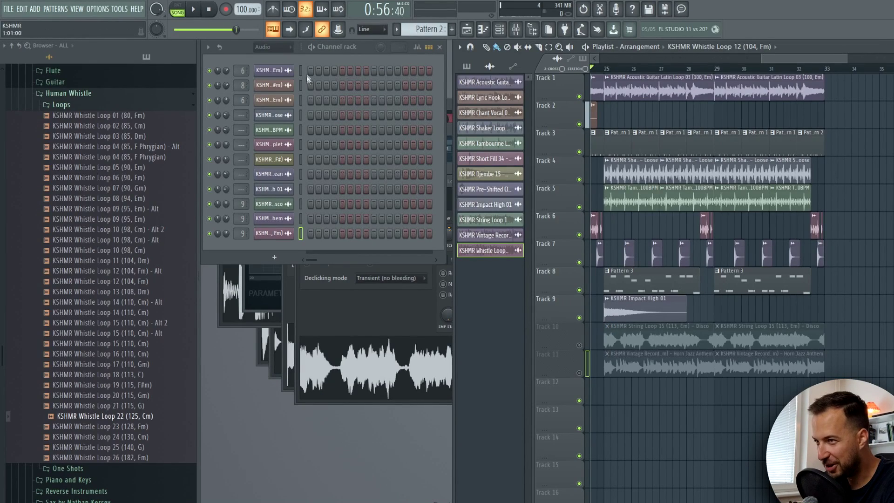
- Show all channels in the Channel rack, add Nexus from the plugin browser and select its Marimba preset
{"action": "left_click", "coordinate": [259, 57]}
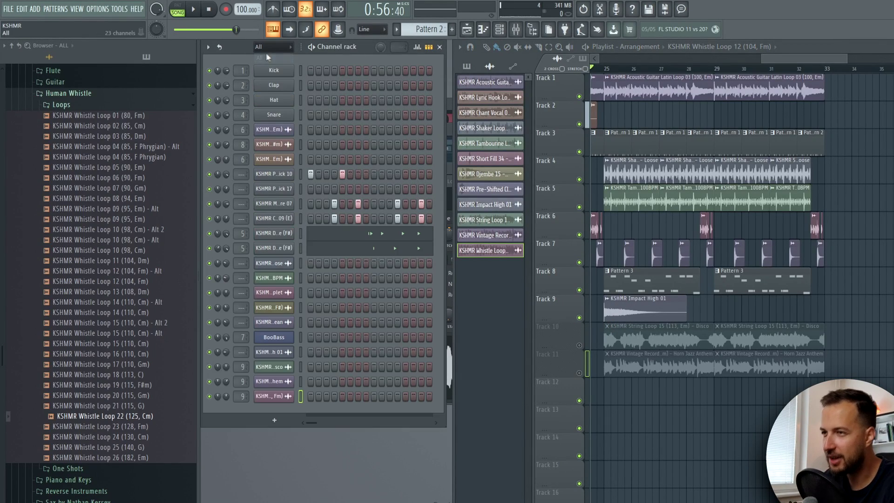
{"action": "left_click", "coordinate": [170, 58]}
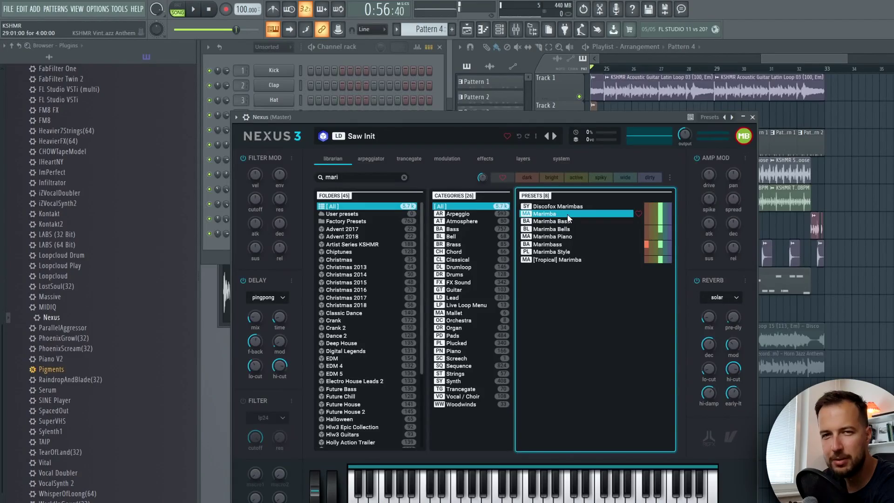
{"action": "left_click", "coordinate": [567, 214]}
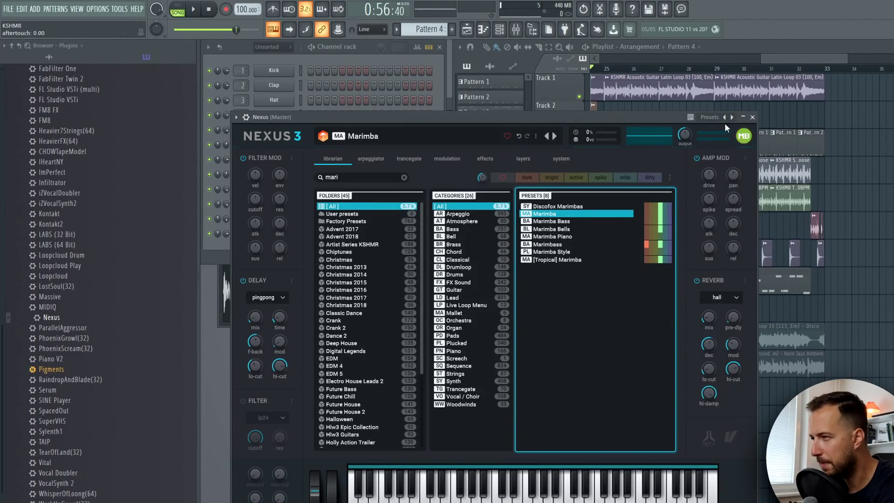
{"action": "left_click", "coordinate": [753, 117]}
- Open the Nexus piano roll in Pattern 4 and write a melody of short F5, G#5, A#5 and C6 notes in bars 1 and 2
{"action": "right_click", "coordinate": [291, 233]}
{"action": "left_click", "coordinate": [315, 233]}
{"action": "scroll", "coordinate": [341, 69], "scroll_direction": "down", "scroll_amount": 1}
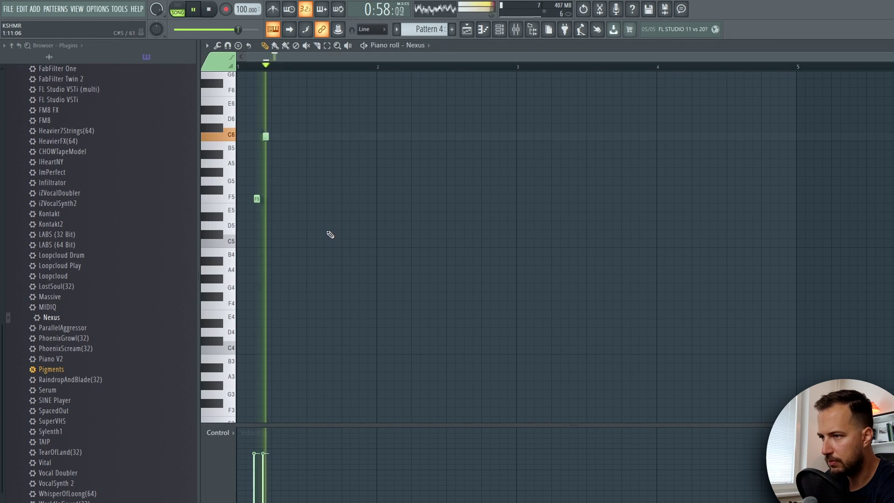
{"action": "scroll", "coordinate": [321, 237], "scroll_direction": "up", "scroll_amount": 3}
{"action": "key", "text": "space"}
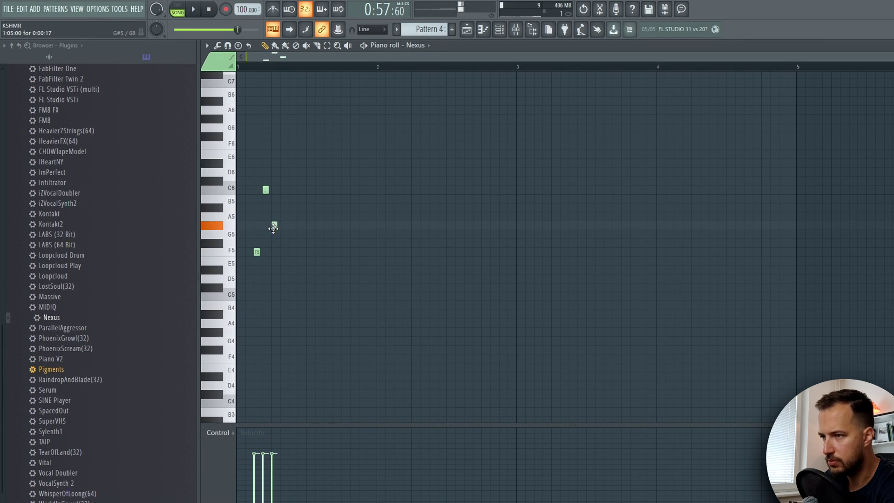
{"action": "key", "text": "space"}
{"action": "left_click_drag", "start_coordinate": [294, 251], "coordinate": [302, 250]}
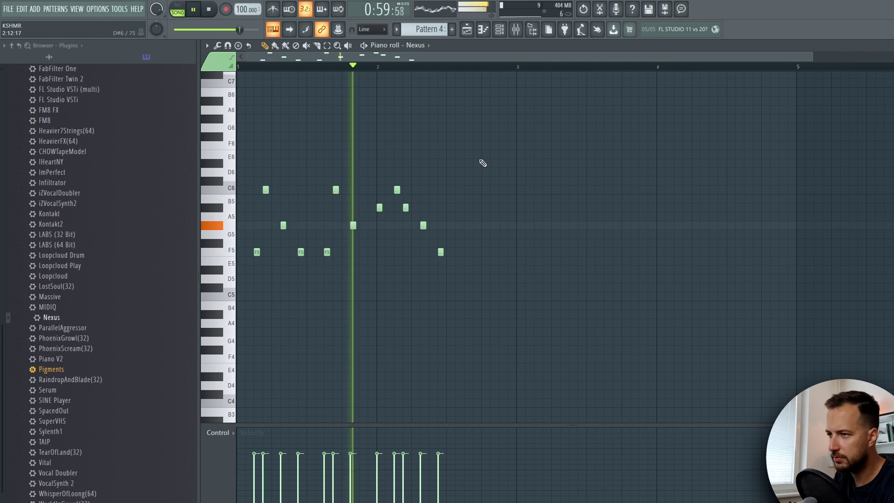
- Continue the marimba melody through bars 3 and 4, adding A#5 notes beneath the repeated C6 notes in bar 4
{"action": "left_click", "coordinate": [659, 164]}
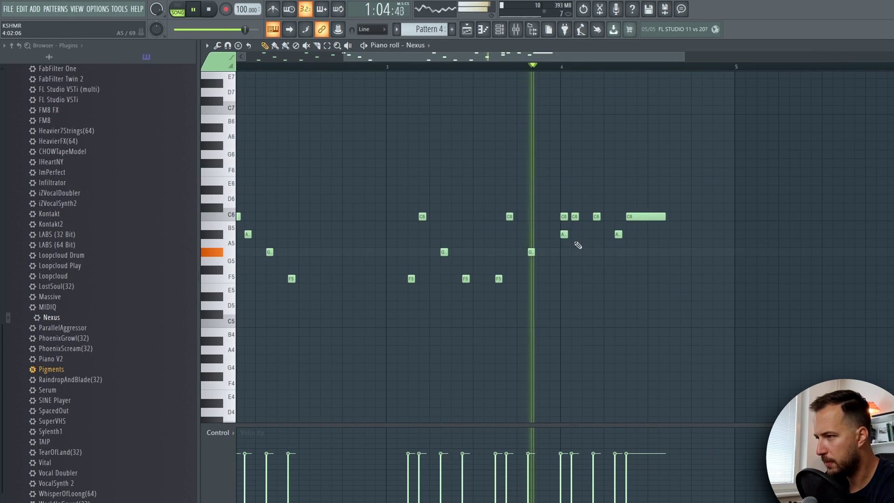
{"action": "left_click", "coordinate": [576, 234]}
{"action": "left_click", "coordinate": [597, 234]}
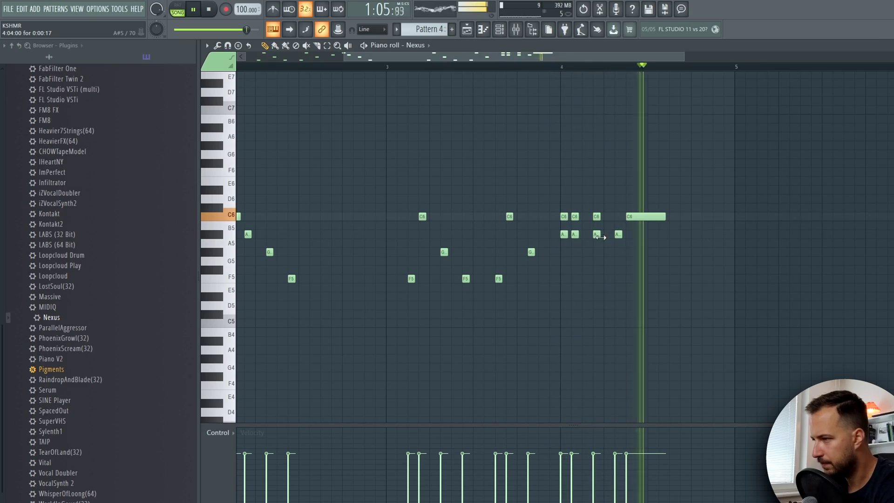
- Play back the marimba melody of Pattern 4 in the song and close its piano roll
{"action": "key", "text": "space"}
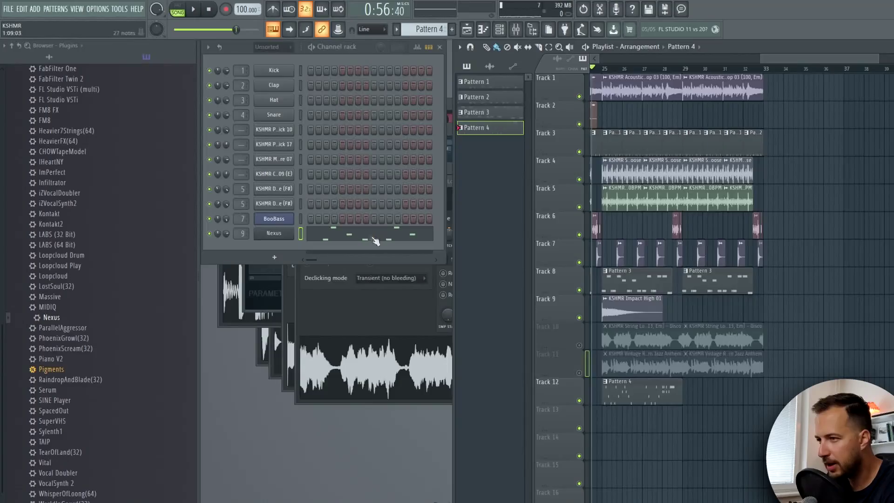
{"action": "left_click", "coordinate": [371, 238]}
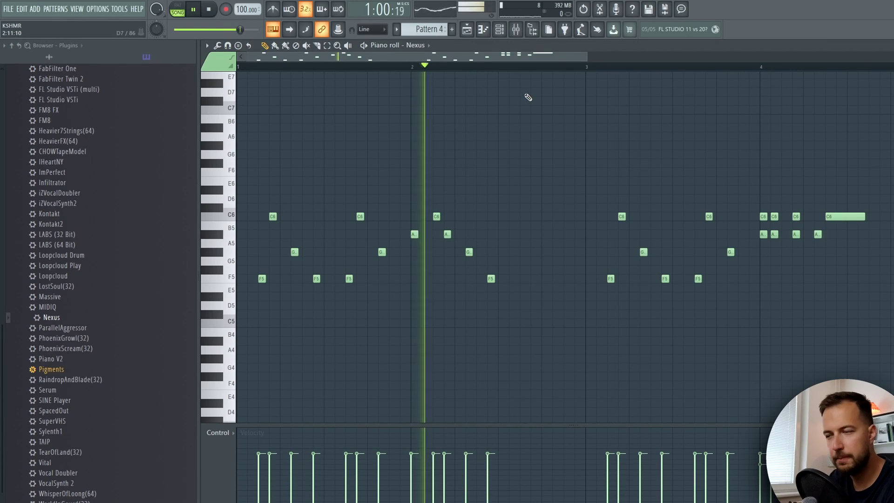
{"action": "key", "text": "space"}
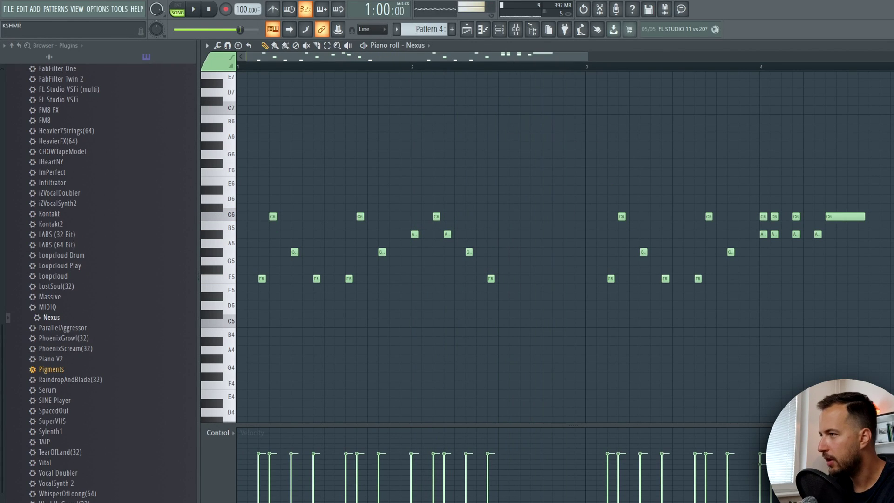
{"action": "key", "text": "Escape"}
- Open the Female folder under Shouts - Phrases in the Sounds of KSHMR Vol 4 vocals and audition its phrases
{"action": "left_click", "coordinate": [49, 57]}
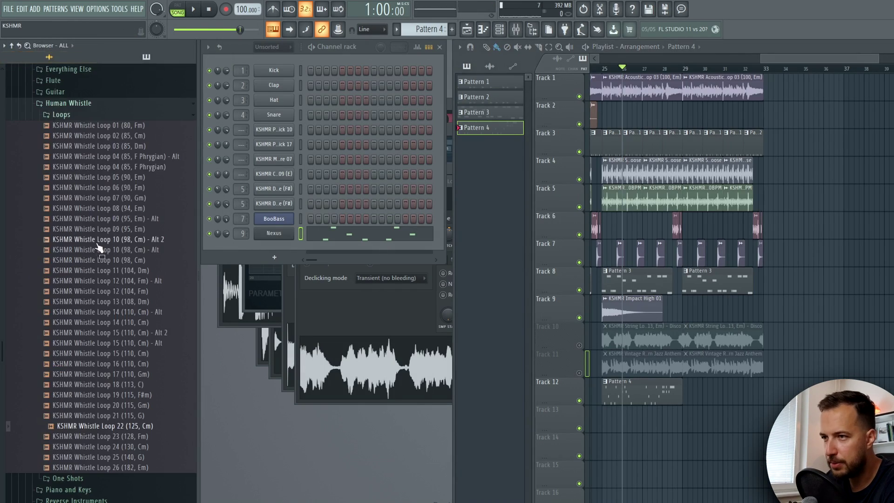
{"action": "scroll", "coordinate": [95, 245], "scroll_direction": "up", "scroll_amount": 4}
{"action": "left_click", "coordinate": [73, 242]}
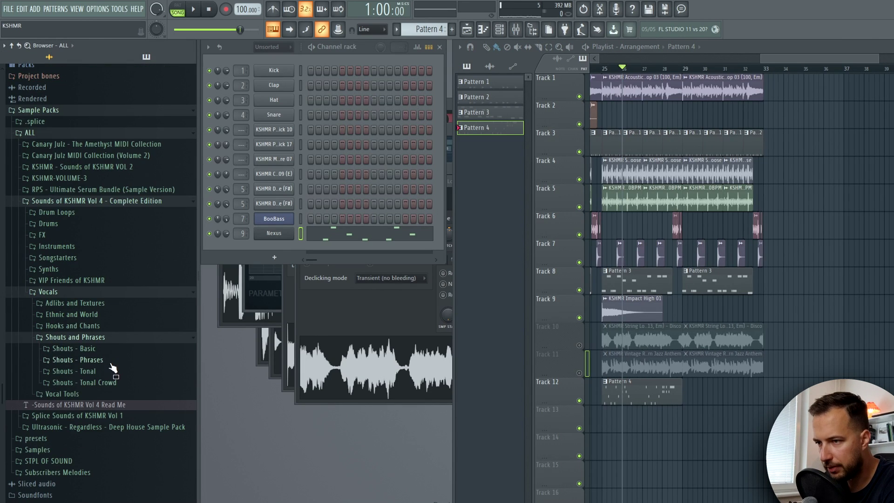
{"action": "left_click", "coordinate": [100, 363]}
{"action": "left_click", "coordinate": [107, 380]}
{"action": "left_click", "coordinate": [85, 250]}
{"action": "left_click", "coordinate": [83, 237]}
{"action": "left_click", "coordinate": [101, 301]}
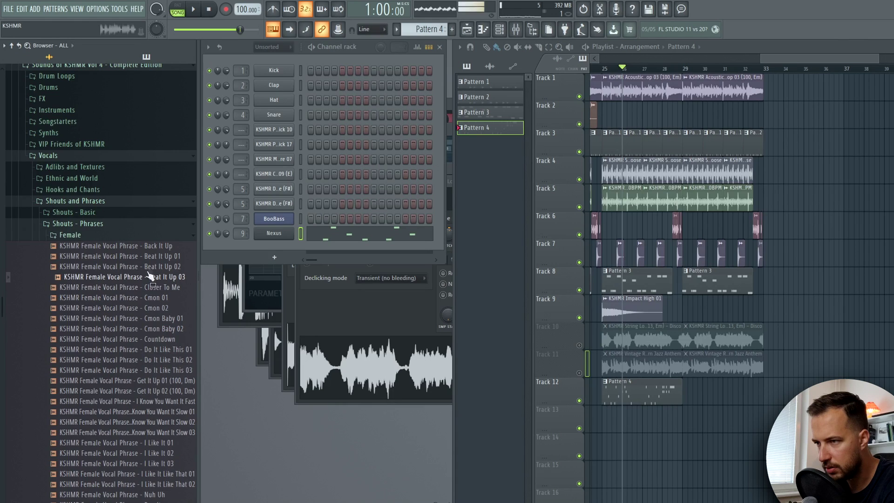
- Place KSHMR Female Vocal Phrase - I Like It Like That 02 on Track 13 in the second half of bar 26 and audition it
{"action": "left_click", "coordinate": [153, 412]}
{"action": "scroll", "coordinate": [155, 412], "scroll_direction": "down", "scroll_amount": 6}
{"action": "left_click", "coordinate": [158, 301]}
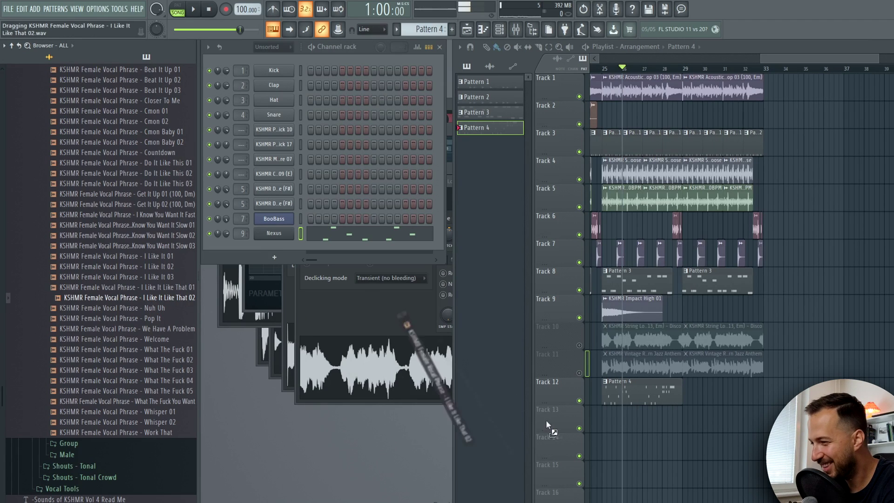
{"action": "left_click_drag", "start_coordinate": [638, 431], "coordinate": [634, 428]}
{"action": "scroll", "coordinate": [624, 428], "scroll_direction": "up", "scroll_amount": 5}
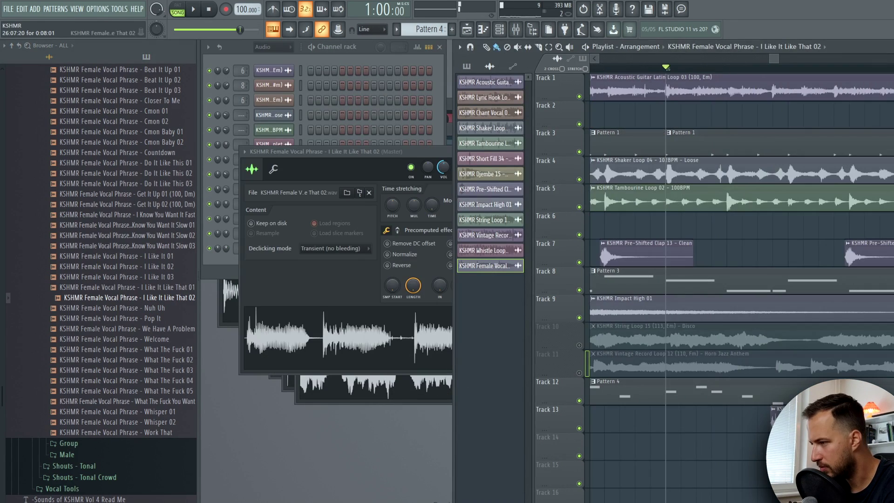
{"action": "key", "text": "space"}
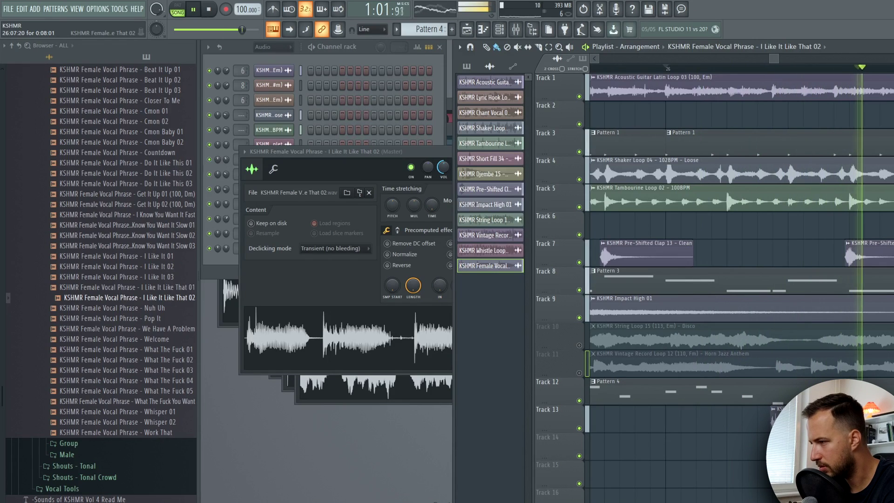
{"action": "key", "text": "space"}
{"action": "key", "text": "space"}
{"action": "scroll", "coordinate": [732, 74], "scroll_direction": "down", "scroll_amount": 7}
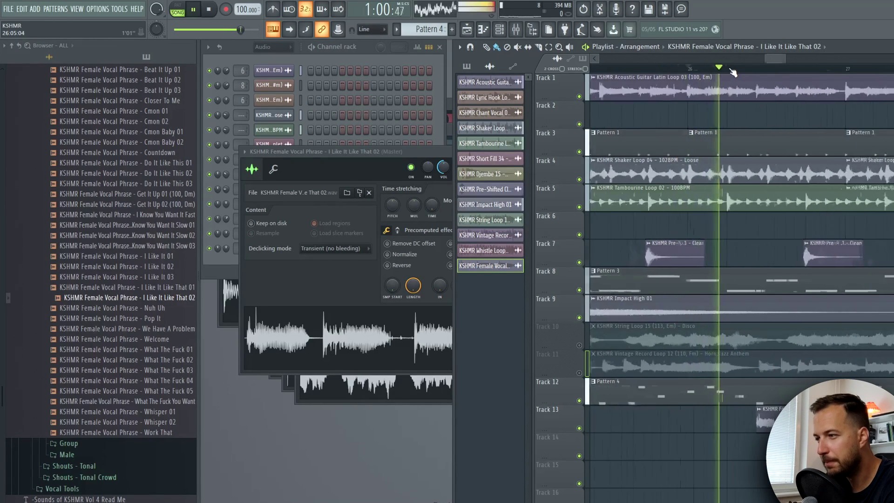
{"action": "key", "text": "space"}
- Place KSHMR Female Vocal Phrase - I Like It Like That 01 on Track 13 in the second half of bar 28 and audition it
{"action": "left_click_drag", "start_coordinate": [127, 288], "coordinate": [317, 308]}
{"action": "left_click_drag", "start_coordinate": [846, 419], "coordinate": [850, 419]}
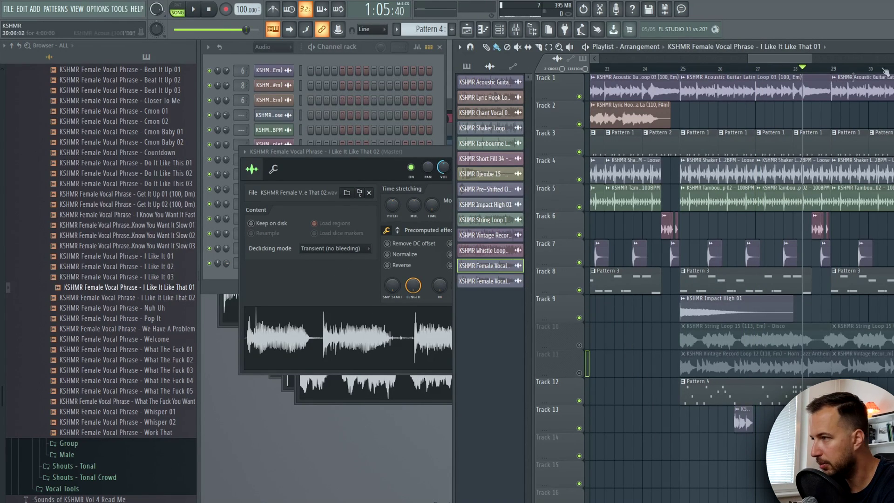
{"action": "scroll", "coordinate": [840, 68], "scroll_direction": "up", "scroll_amount": 7}
{"action": "left_click", "coordinate": [765, 416]}
{"action": "key", "text": "space"}
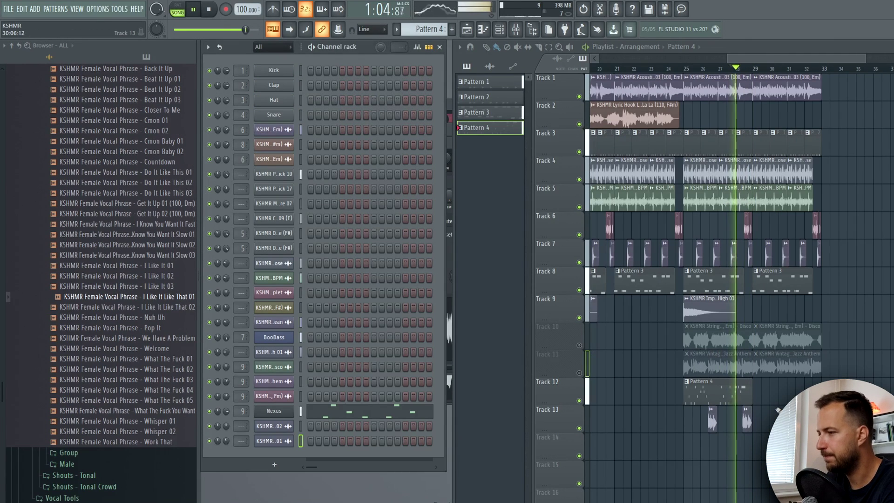
- Duplicate the Pattern 4 clip and both female vocal phrases on Tracks 12 and 13 into the section starting at bar 29
{"action": "left_click_drag", "start_coordinate": [771, 379], "coordinate": [697, 431]}
{"action": "left_click_drag", "start_coordinate": [711, 392], "coordinate": [781, 388]}
{"action": "left_click", "coordinate": [858, 361], "text": "ctrl"}
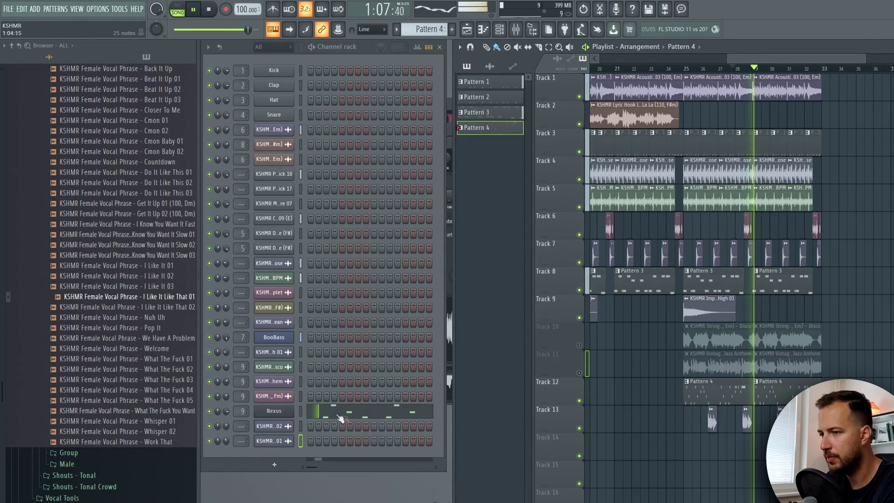
- Clone the Nexus marimba channel in the Channel rack and open the clone's plugin window
{"action": "key", "text": "space"}
{"action": "right_click", "coordinate": [290, 414]}
{"action": "left_click", "coordinate": [328, 458]}
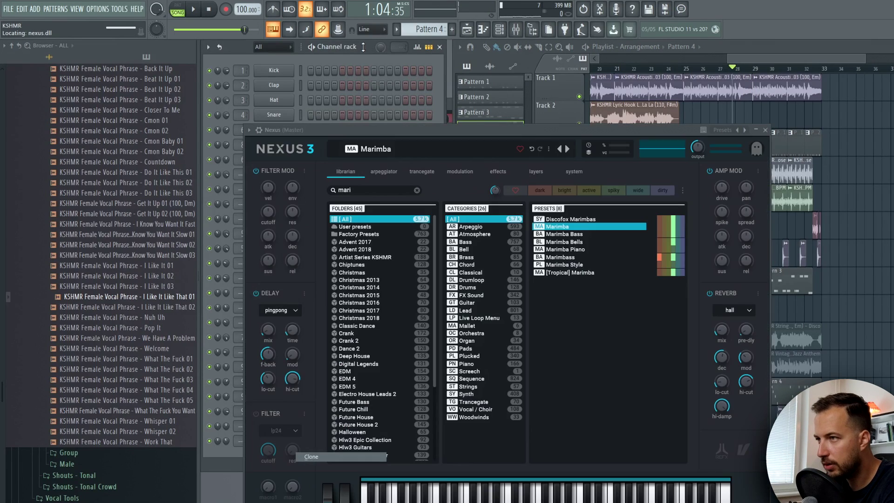
{"action": "left_click", "coordinate": [363, 49]}
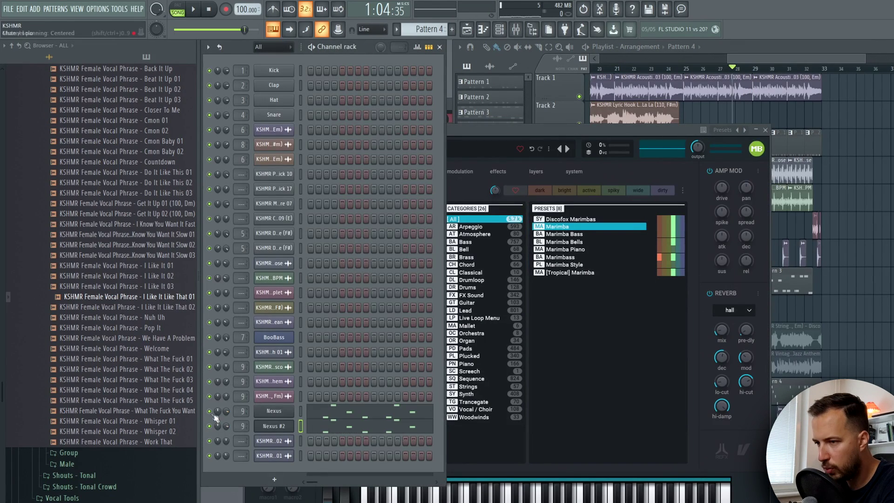
{"action": "left_click", "coordinate": [282, 426]}
- Clear the preset search in Nexus #2, look through the EDM 5 leads and try EDM Nylon from the EDM 4 guitars
{"action": "left_click", "coordinate": [363, 387]}
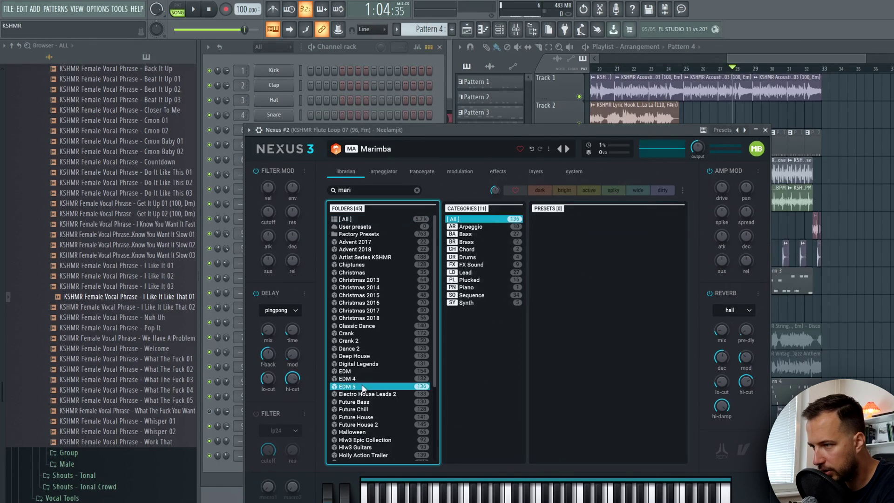
{"action": "left_click", "coordinate": [481, 274]}
{"action": "left_click", "coordinate": [417, 190]}
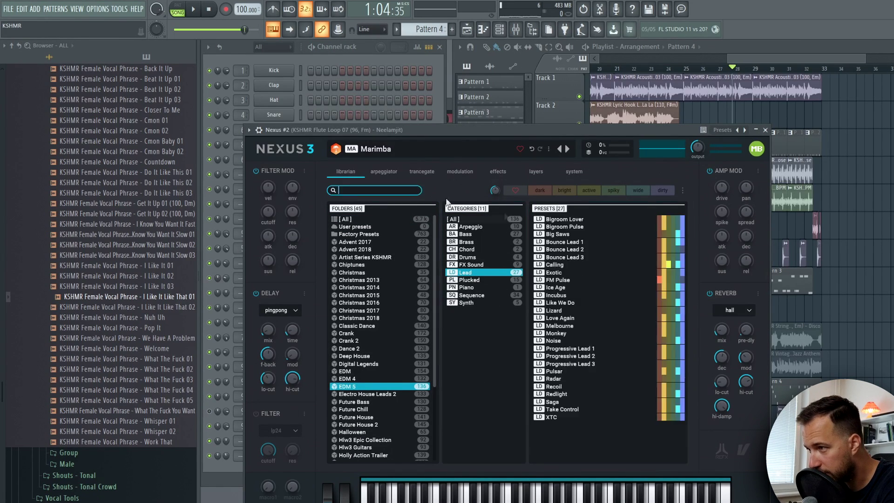
{"action": "left_click", "coordinate": [364, 379]}
{"action": "left_click", "coordinate": [469, 273]}
{"action": "left_click", "coordinate": [566, 227]}
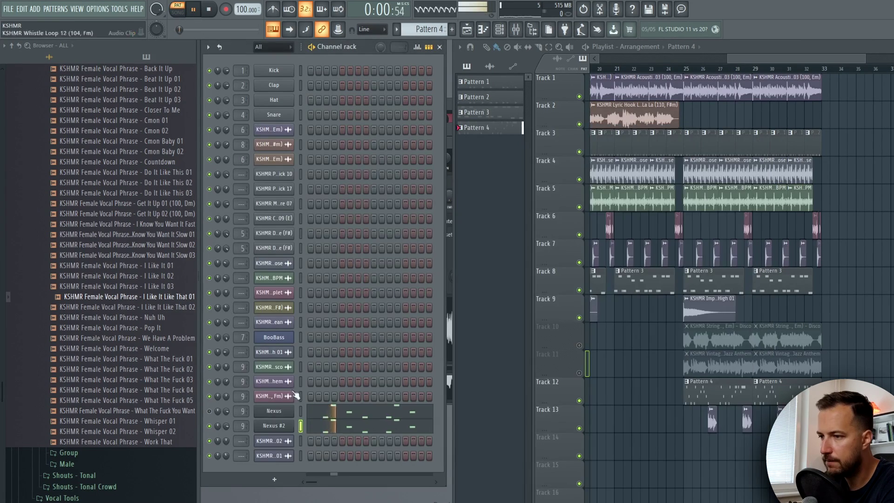
- Remove two A#5 notes from bar 4 of the Nexus #2 melody and make all its notes legato
{"action": "left_click", "coordinate": [303, 430]}
{"action": "key", "text": "space"}
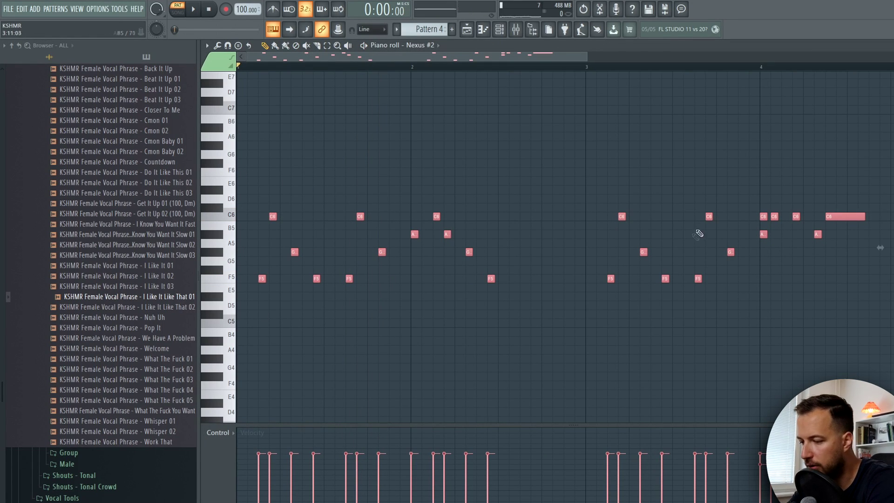
{"action": "key", "text": "ctrl+l"}
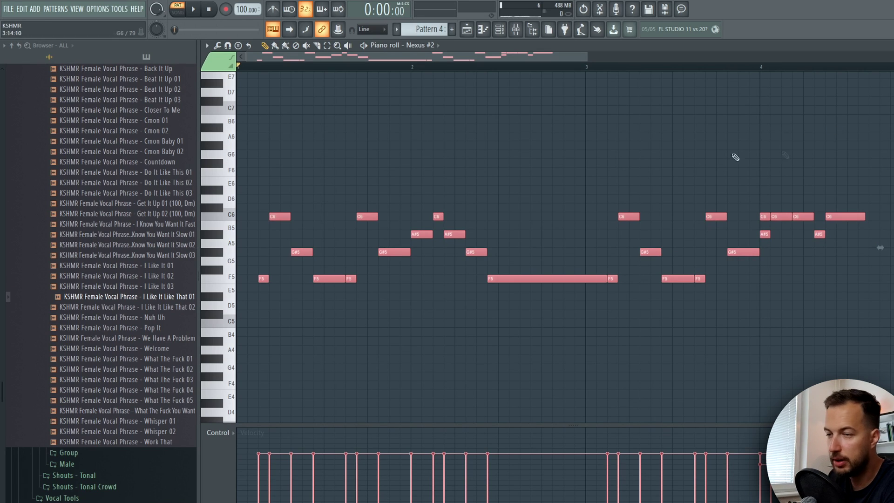
{"action": "key", "text": "space"}
{"action": "key", "text": "ctrl+d"}
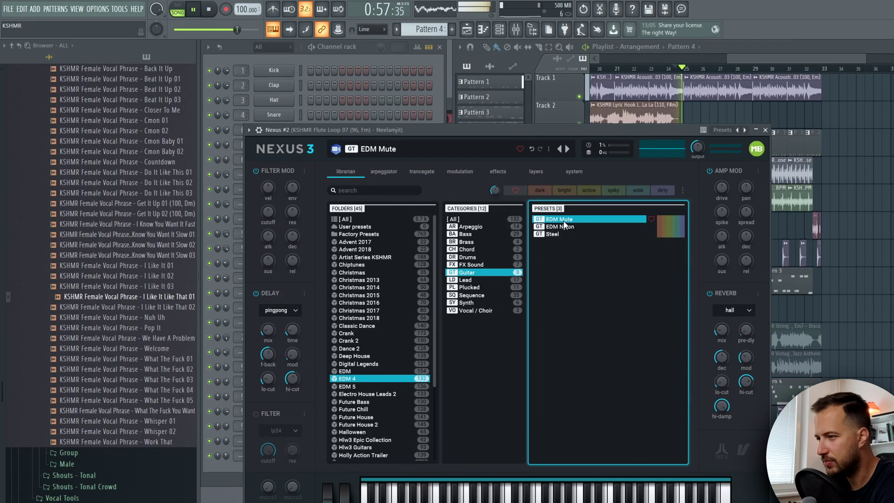
- Load the Big Stab brass preset in Nexus #2, mute the original Nexus channel and play the section from bar 25
{"action": "left_click", "coordinate": [565, 236]}
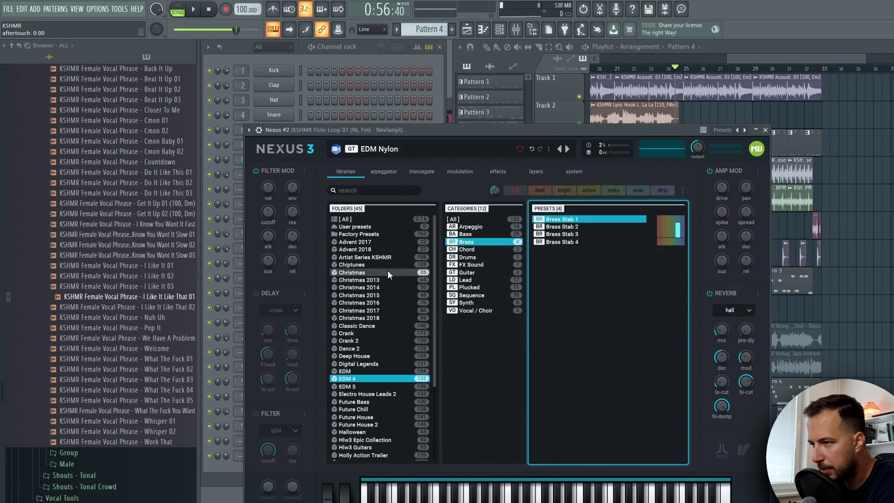
{"action": "left_click", "coordinate": [386, 258]}
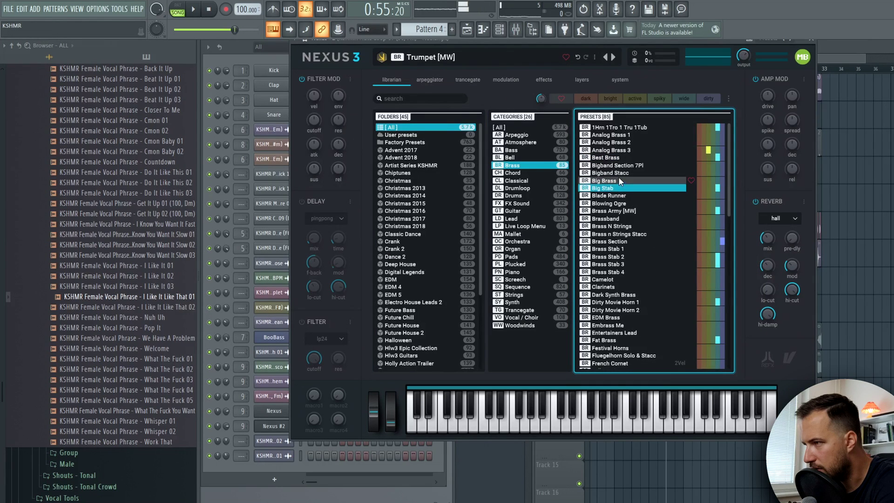
{"action": "left_click", "coordinate": [250, 60]}
{"action": "left_click", "coordinate": [210, 410]}
{"action": "left_click", "coordinate": [876, 52]}
{"action": "left_click", "coordinate": [679, 70]}
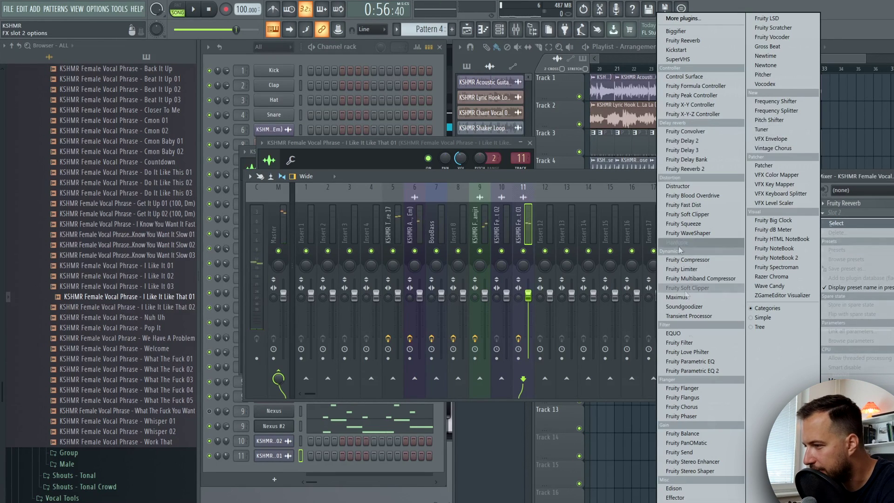
- Route both female vocal phrases to mixer track 11 with Fruity Reeverb and Fruity Stereo Shaper, and solo Track 13 to check them
{"action": "left_click", "coordinate": [690, 471]}
{"action": "left_click", "coordinate": [224, 112]}
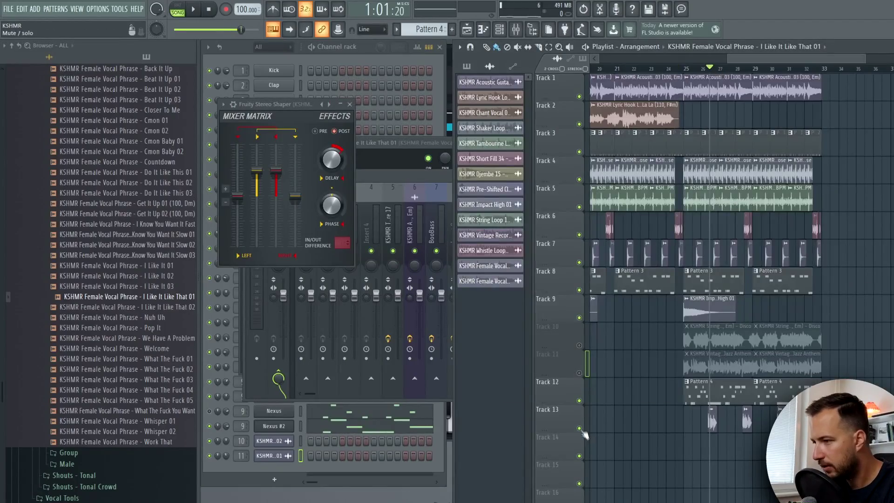
{"action": "left_click", "coordinate": [580, 429], "text": "ctrl"}
{"action": "key", "text": "space"}
{"action": "left_click", "coordinate": [690, 72]}
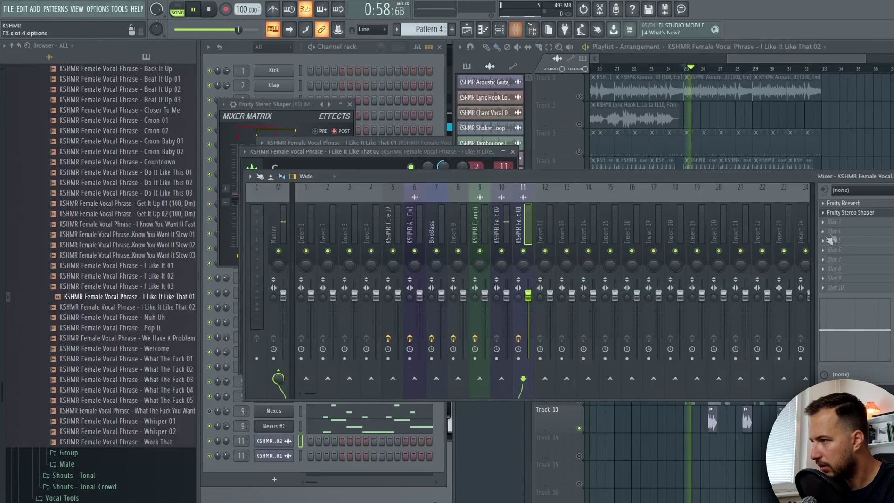
{"action": "left_click", "coordinate": [867, 203]}
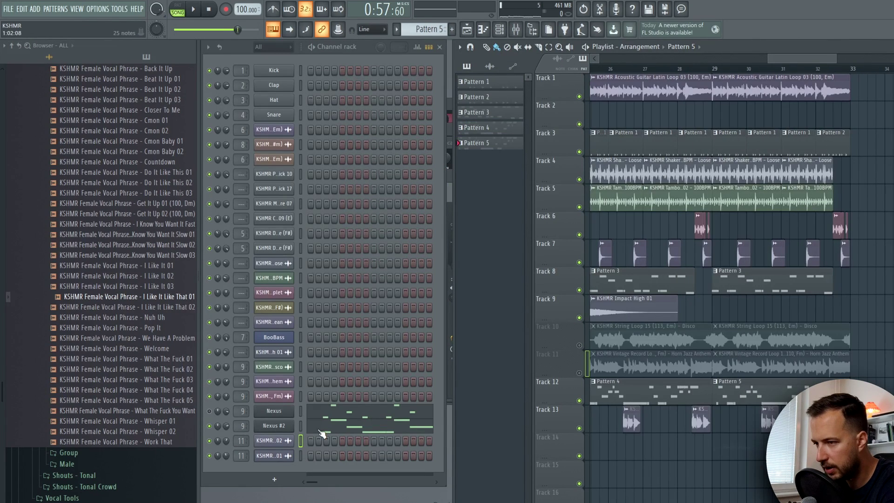
- Rewrite the Nexus #2 melody ending in Pattern 5 as A#5, G#5, G5, C5 with C4, and F5 with F4 at bar 5
{"action": "left_click", "coordinate": [340, 425]}
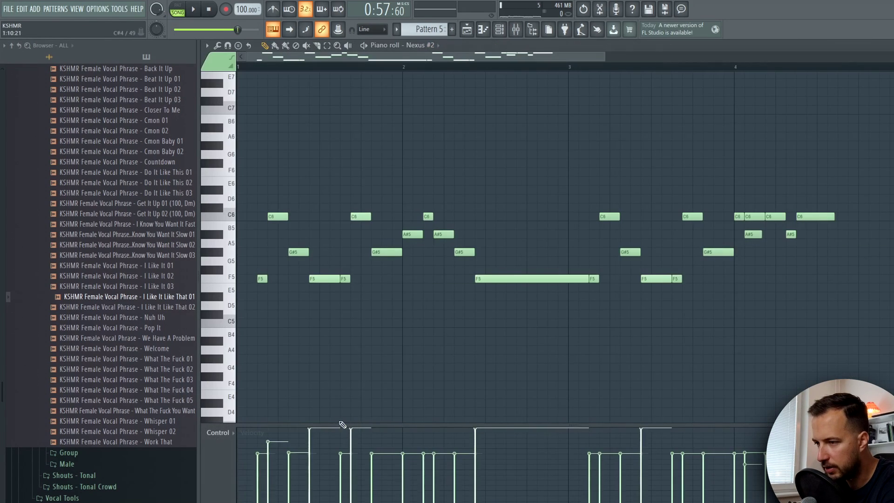
{"action": "left_click", "coordinate": [576, 71]}
{"action": "key", "text": "space"}
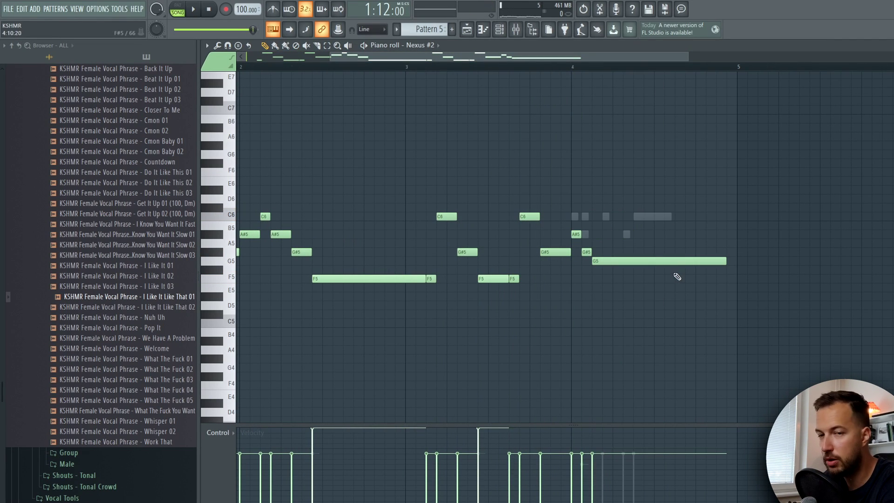
{"action": "left_click", "coordinate": [494, 68]}
{"action": "key", "text": "space"}
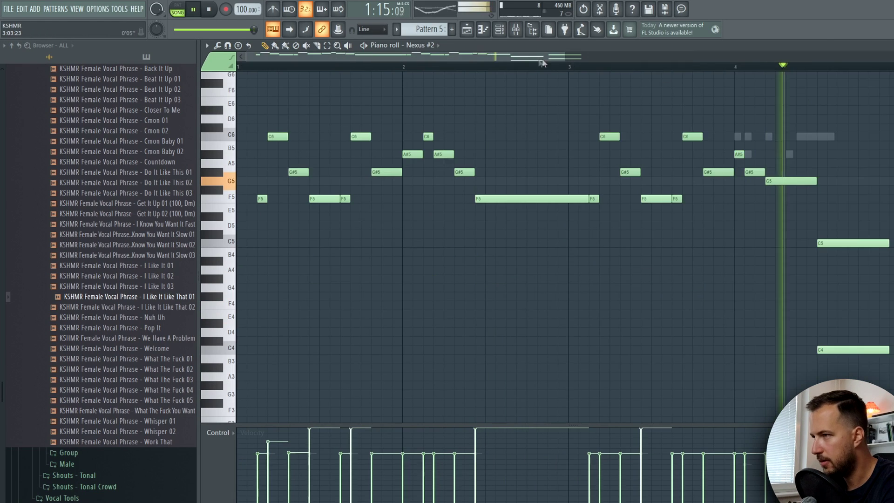
{"action": "left_click_drag", "start_coordinate": [550, 58], "coordinate": [661, 67]}
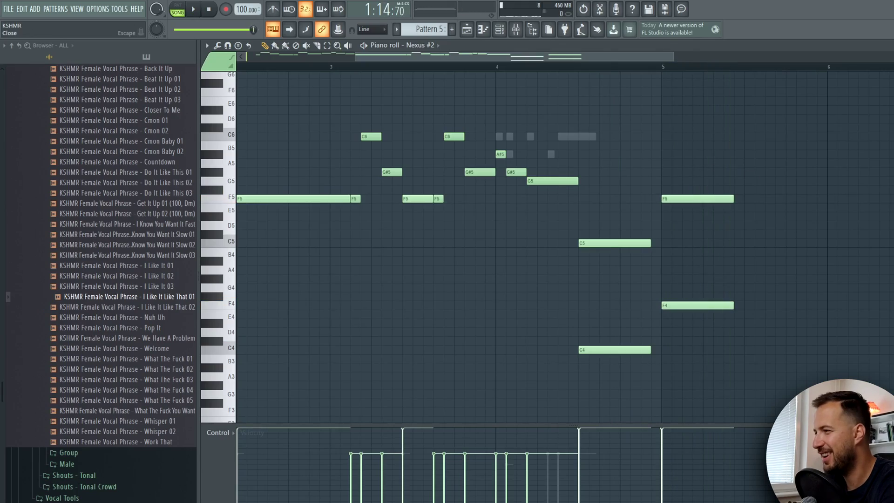
{"action": "left_click", "coordinate": [888, 45]}
{"action": "key", "text": "space"}
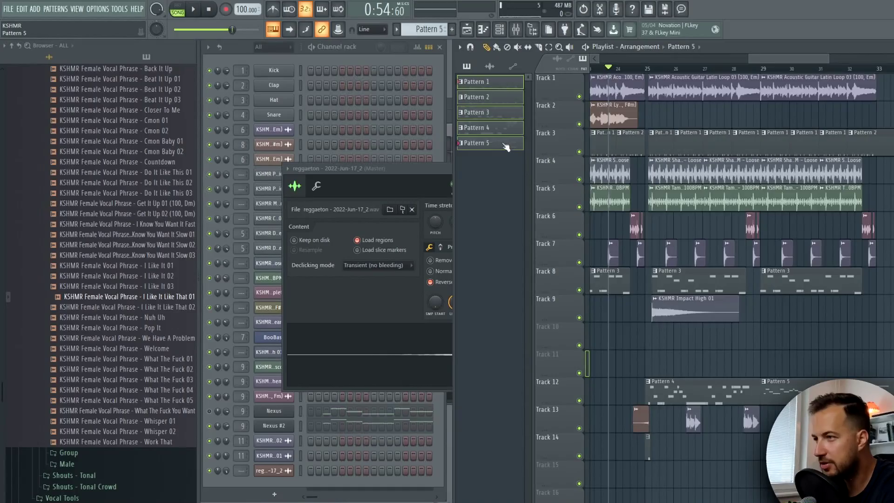
- Recolor all five selected patterns with a darkened yellow shade
{"action": "right_click", "coordinate": [495, 82]}
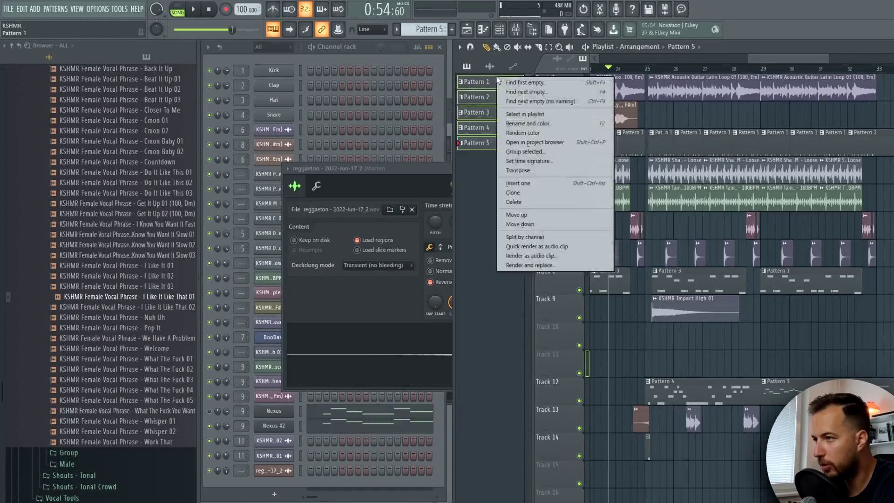
{"action": "left_click", "coordinate": [587, 179]}
{"action": "left_click", "coordinate": [582, 154]}
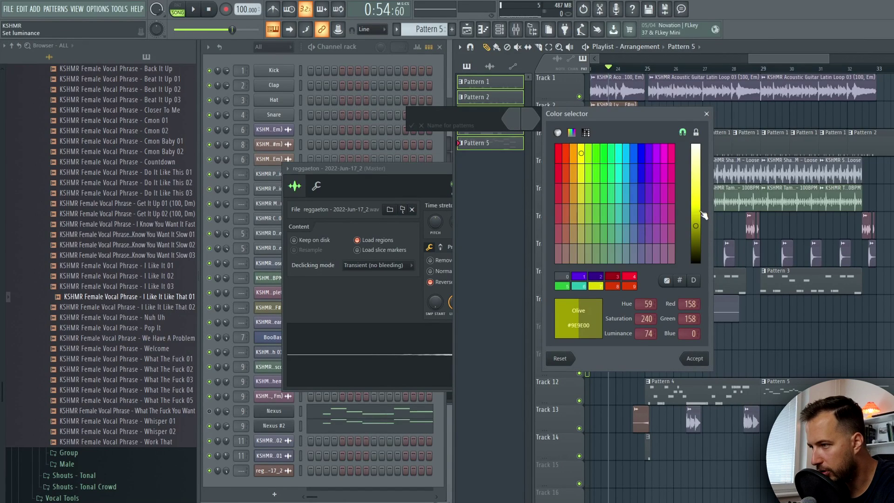
{"action": "left_click", "coordinate": [695, 358]}
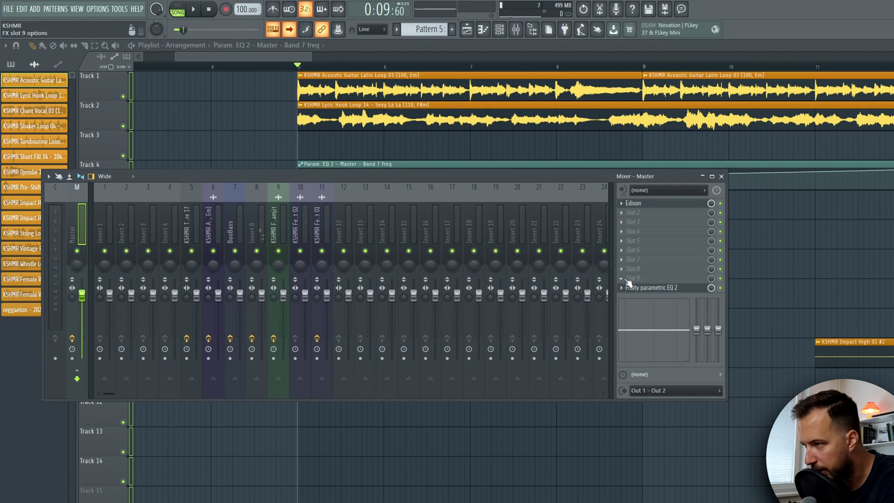
- Move Fruity parametric EQ 2 to slot 9 on the Master and load Fruity Soft Clipper in slot 10
{"action": "left_click", "coordinate": [623, 286]}
{"action": "left_click", "coordinate": [792, 289]}
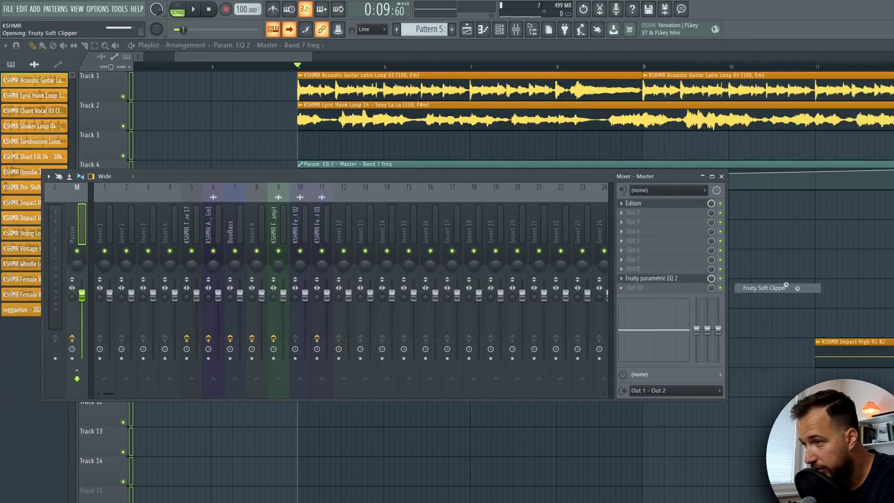
{"action": "left_click", "coordinate": [161, 118]}
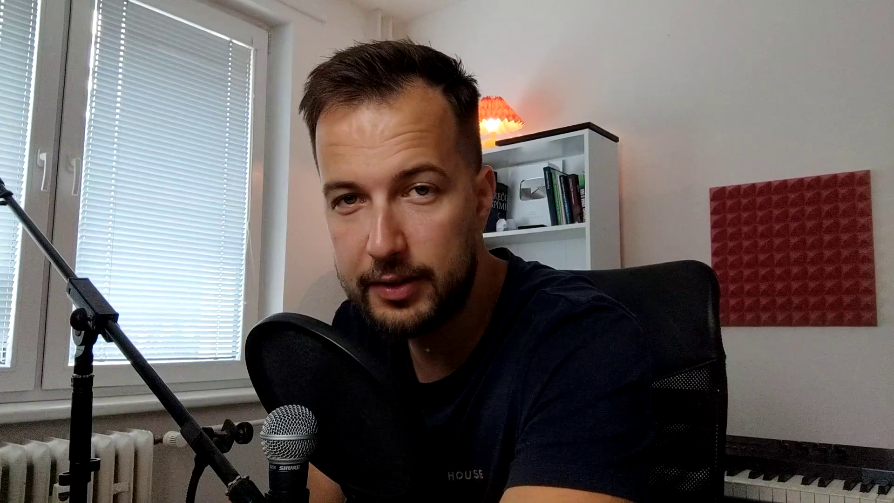